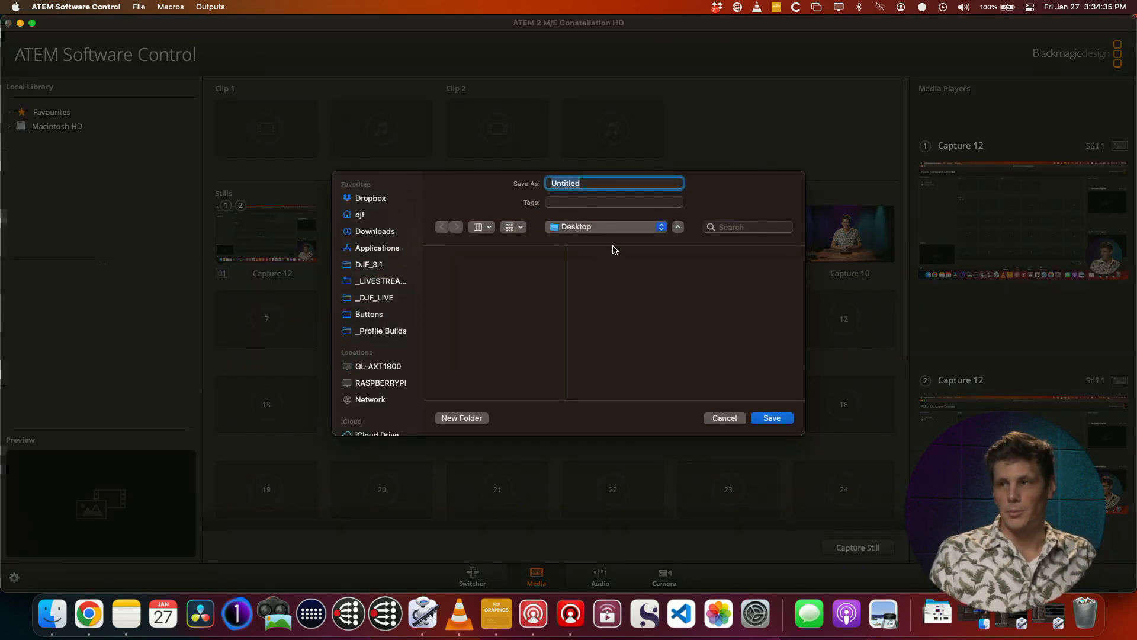
- Save the switcher file as Untitled on the Desktop with only Media Pool included
left_click(776, 418)
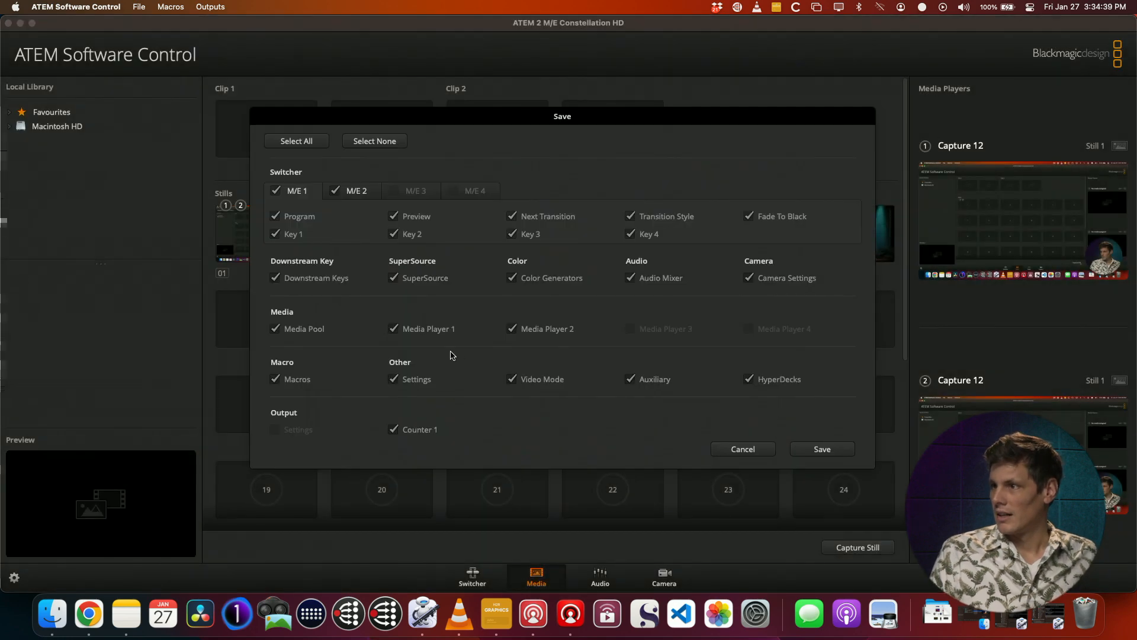
left_click(388, 147)
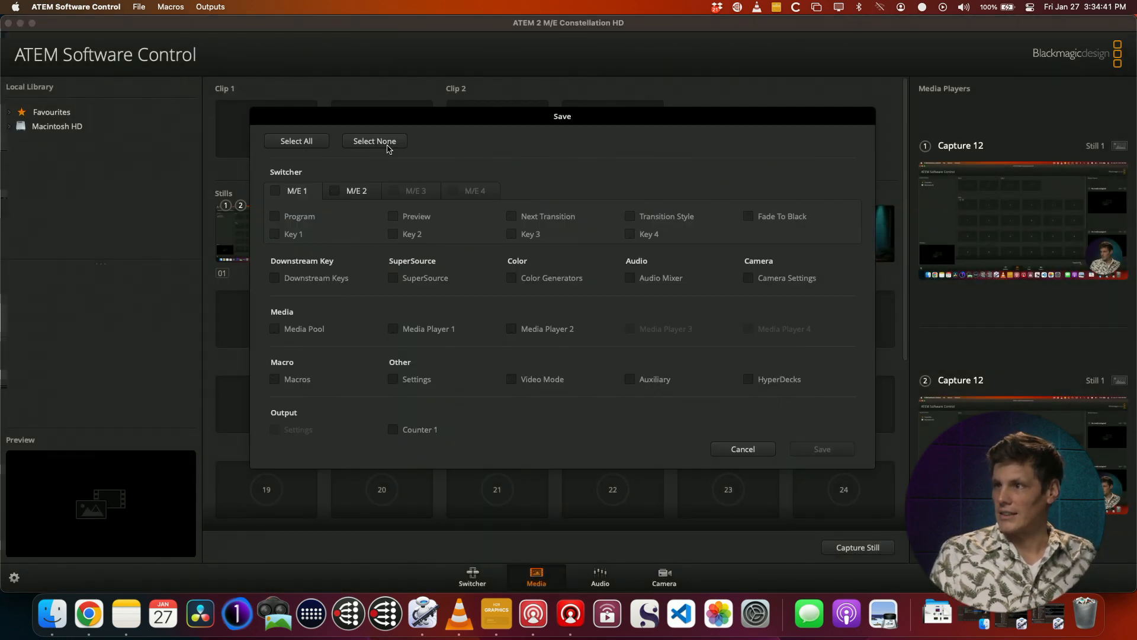
left_click(302, 330)
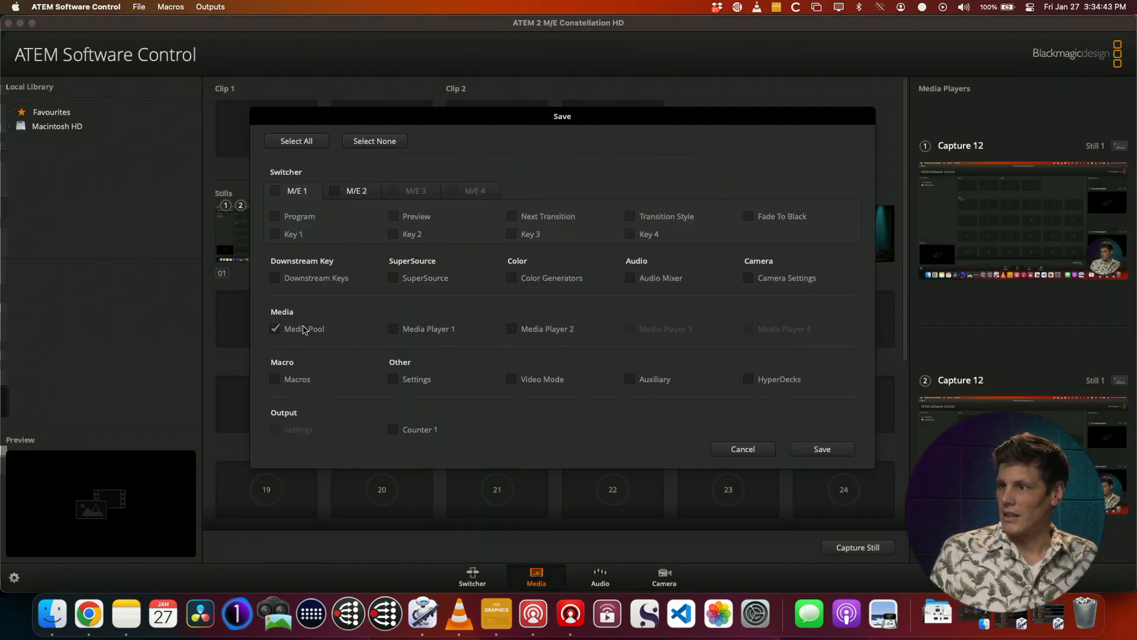
left_click(821, 449)
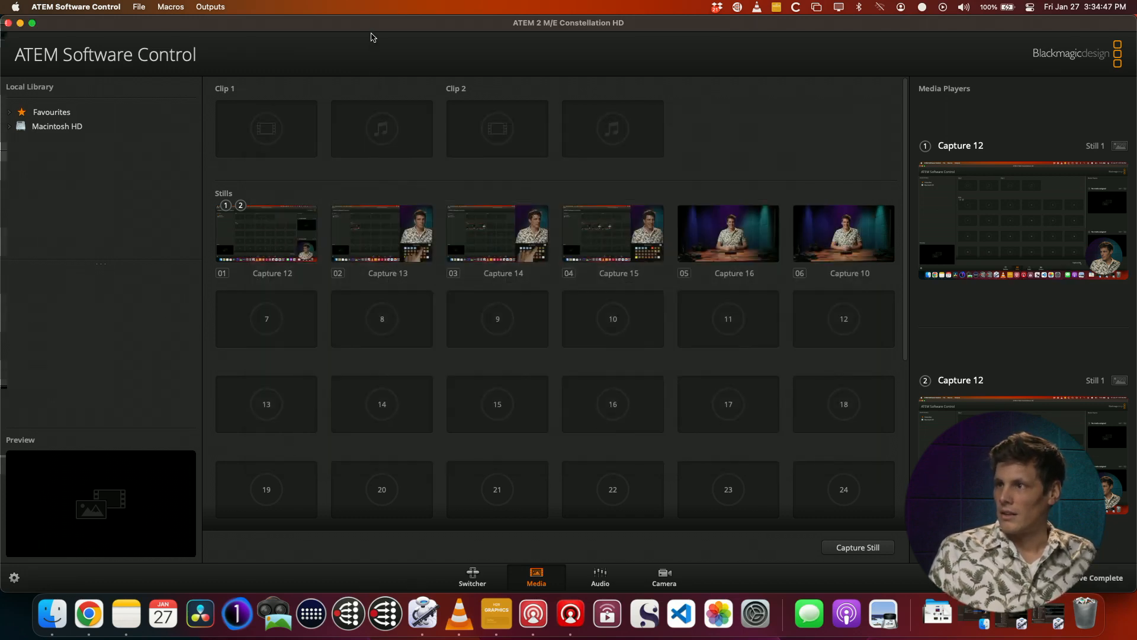
- Switch to Finder, remove the saved Untitled XML file from the desktop, and open the ATEM Media Pool folder
key("super+h")
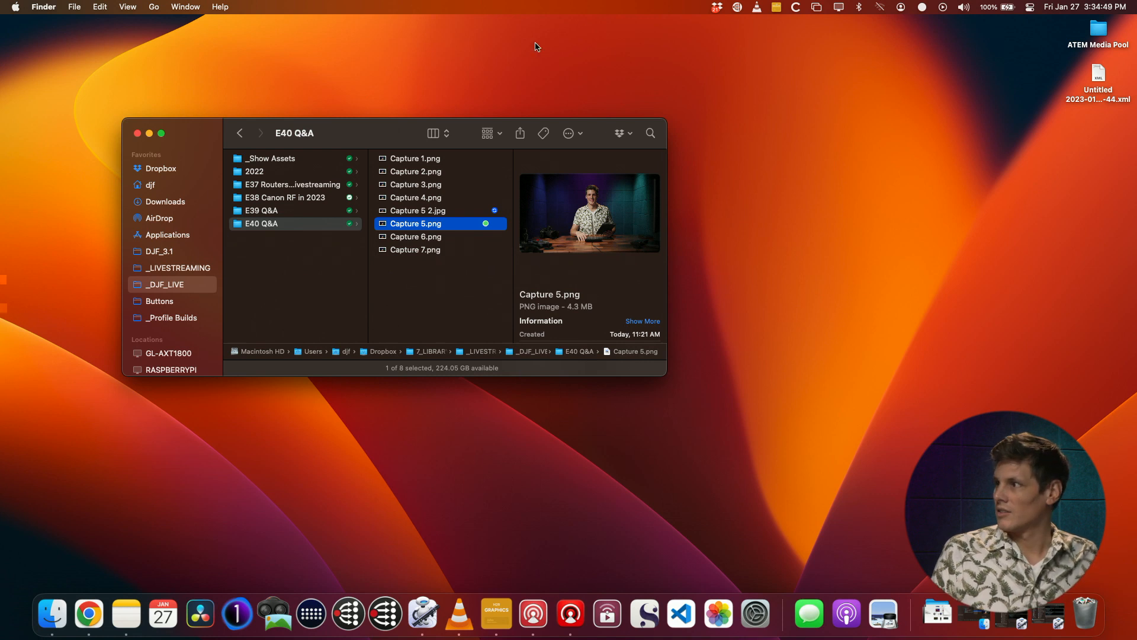
left_click(1097, 78)
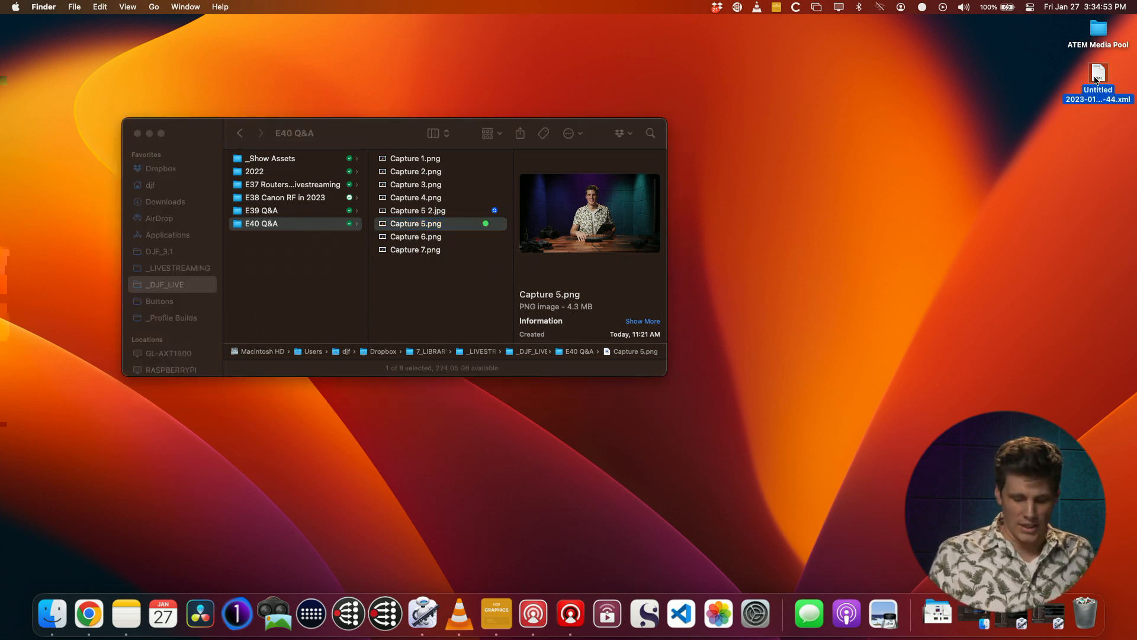
left_click_drag(1097, 78, 1101, 31)
double_click(1099, 29)
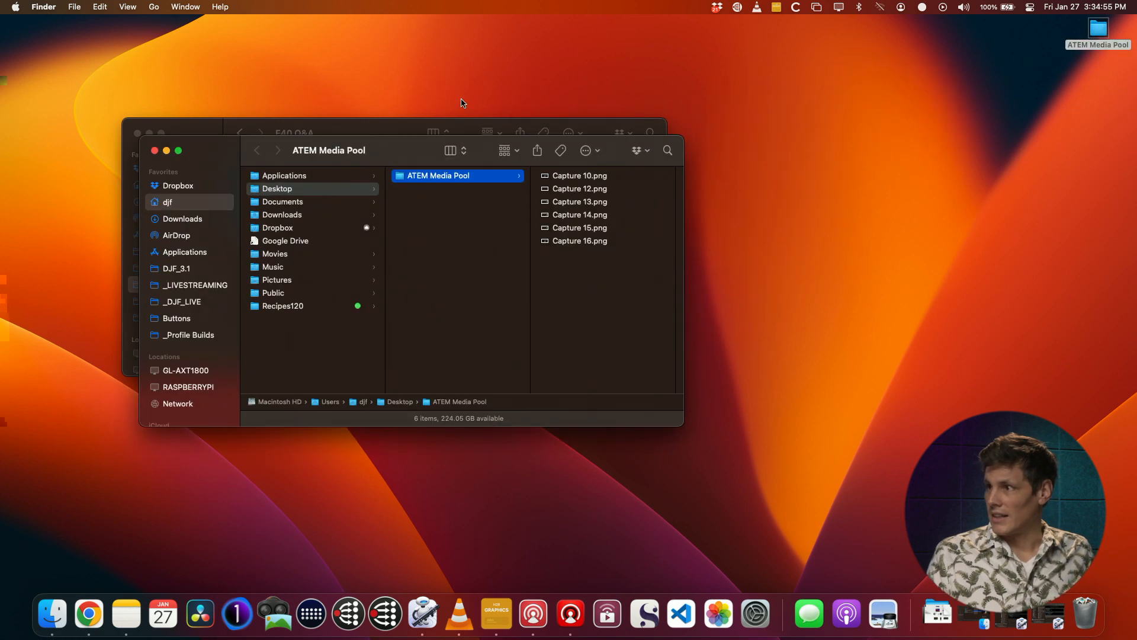
- Preview Capture 15.png and Capture 16.png at full size and browse the other captures up to Capture 10.png
left_click_drag(421, 159, 377, 183)
left_click(563, 252)
key("space")
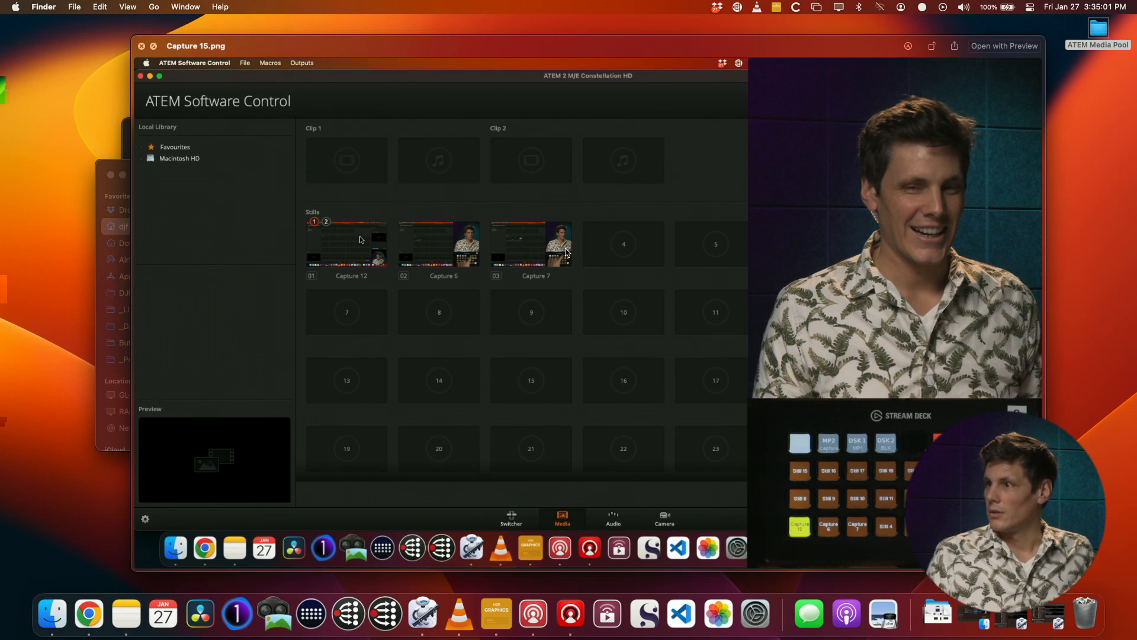
key("space")
key("Down")
key("space")
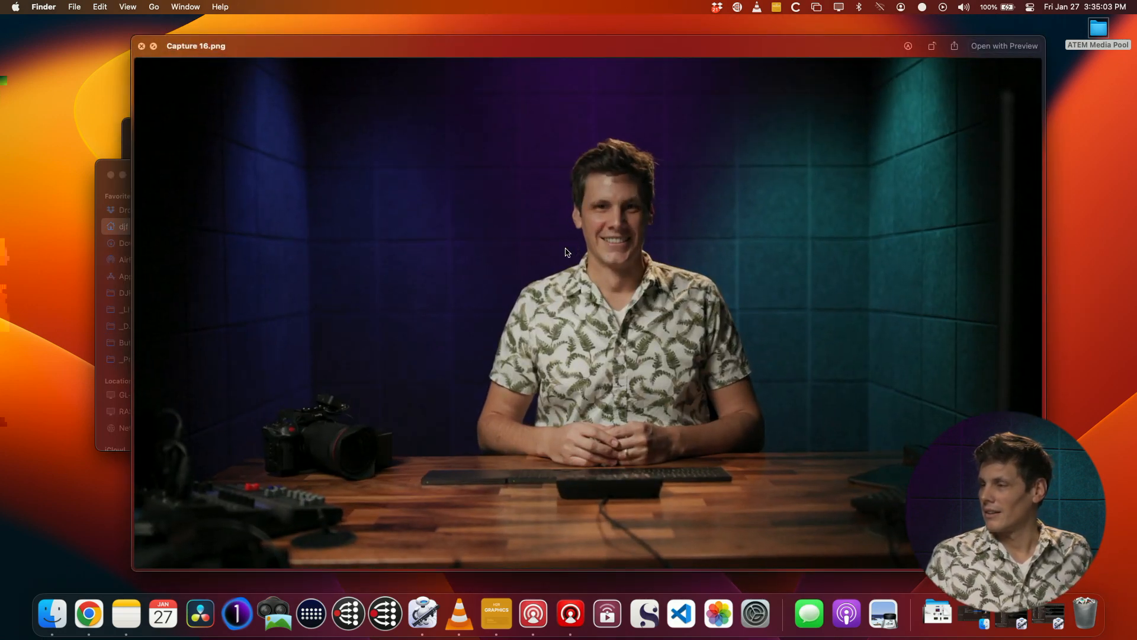
key("space")
key("Up")
key("Down")
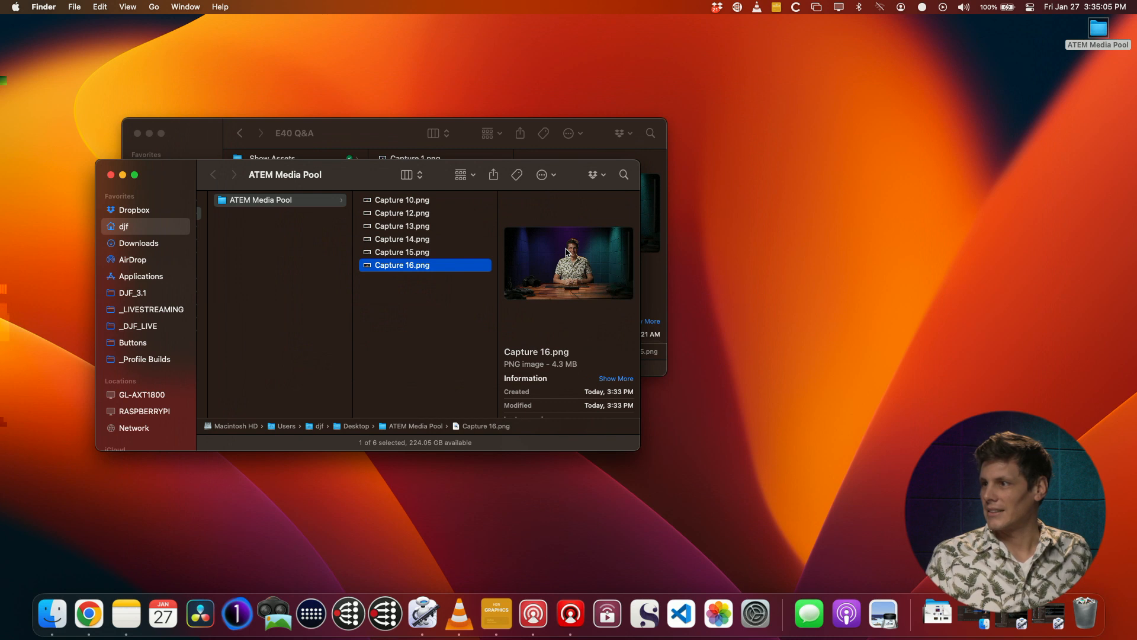
key("Up")
key("Up")
key("Up")
key("Up")
key("Up")
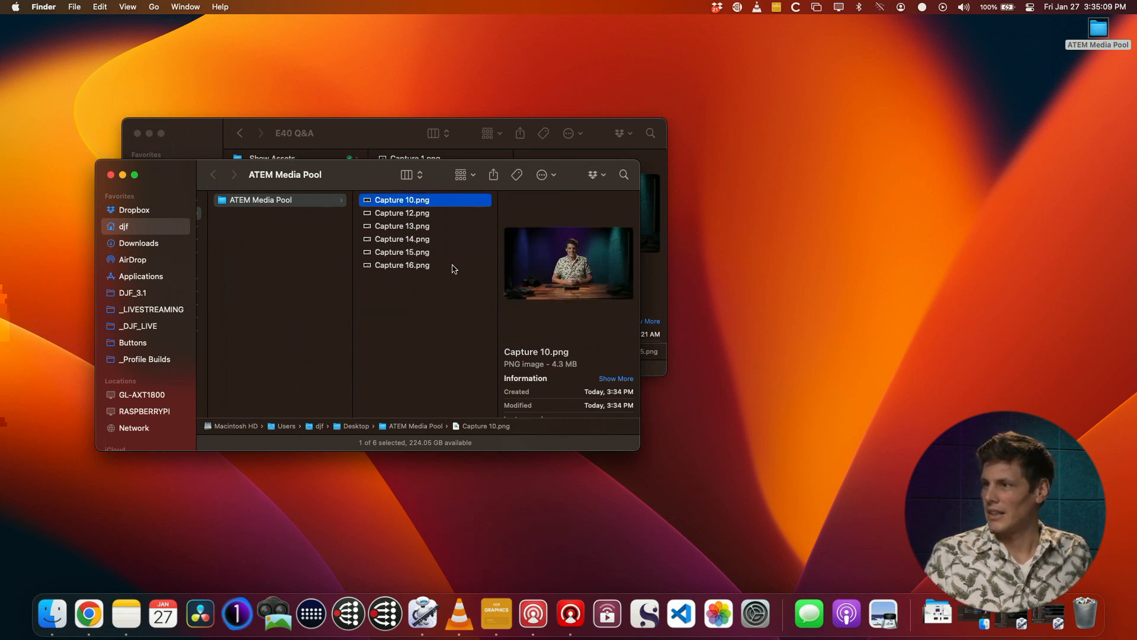
- Delete Capture 12.png through Capture 15.png from the ATEM Media Pool folder and return to column view
key("super+1")
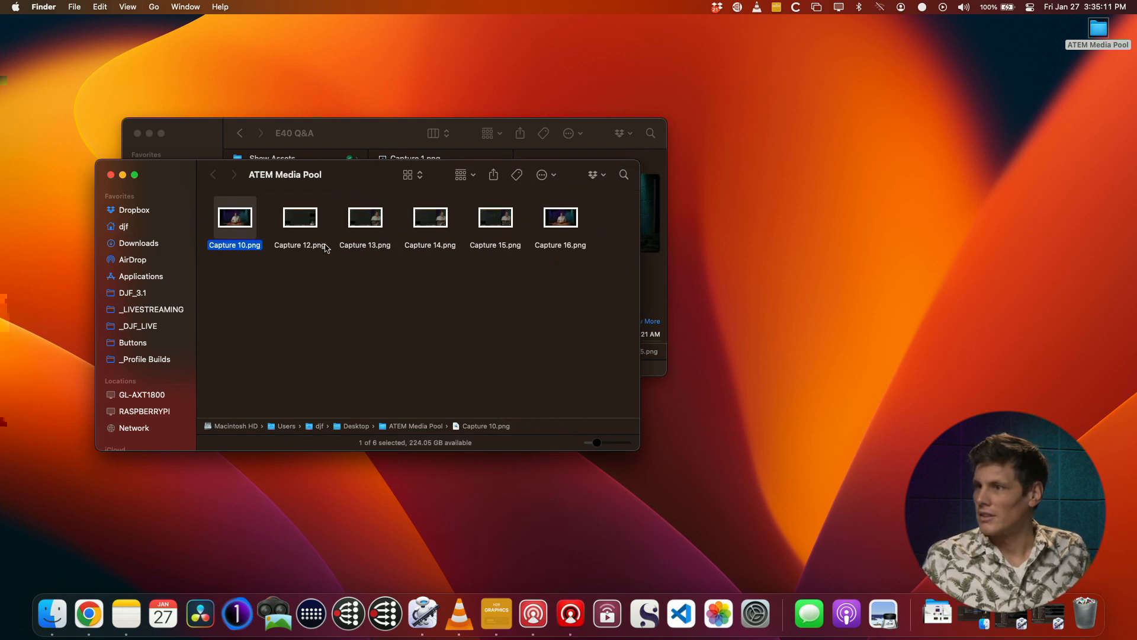
left_click_drag(493, 282, 306, 186)
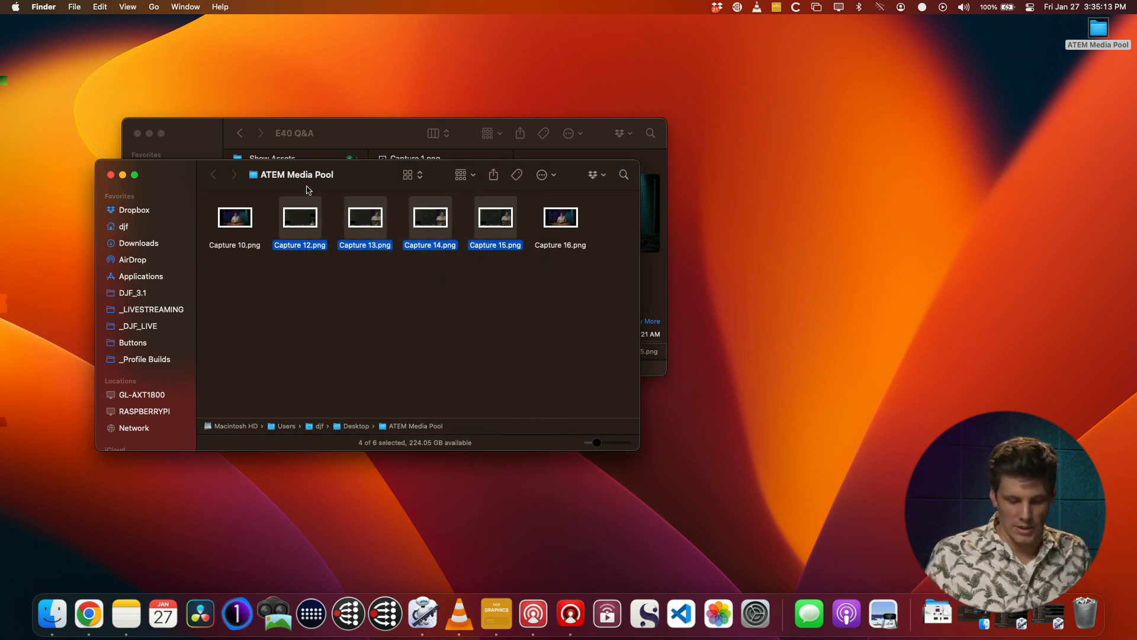
key("super+BackSpace")
key("super+3")
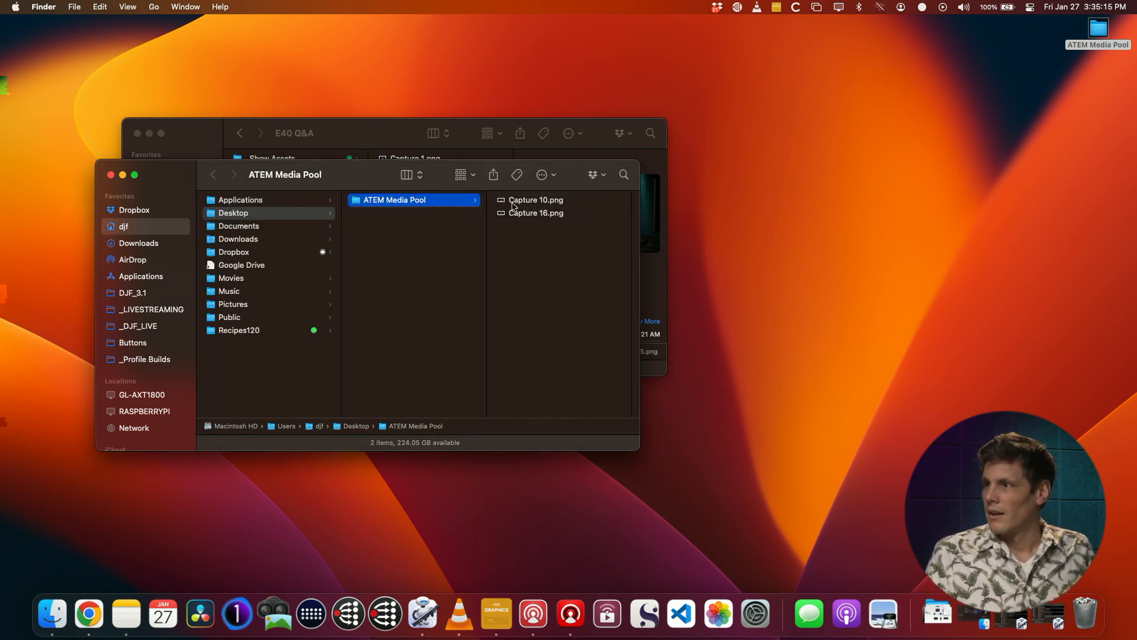
- Compare Capture 16.png and Capture 10.png in full-size previews, ending on Capture 16.png
left_click(573, 209)
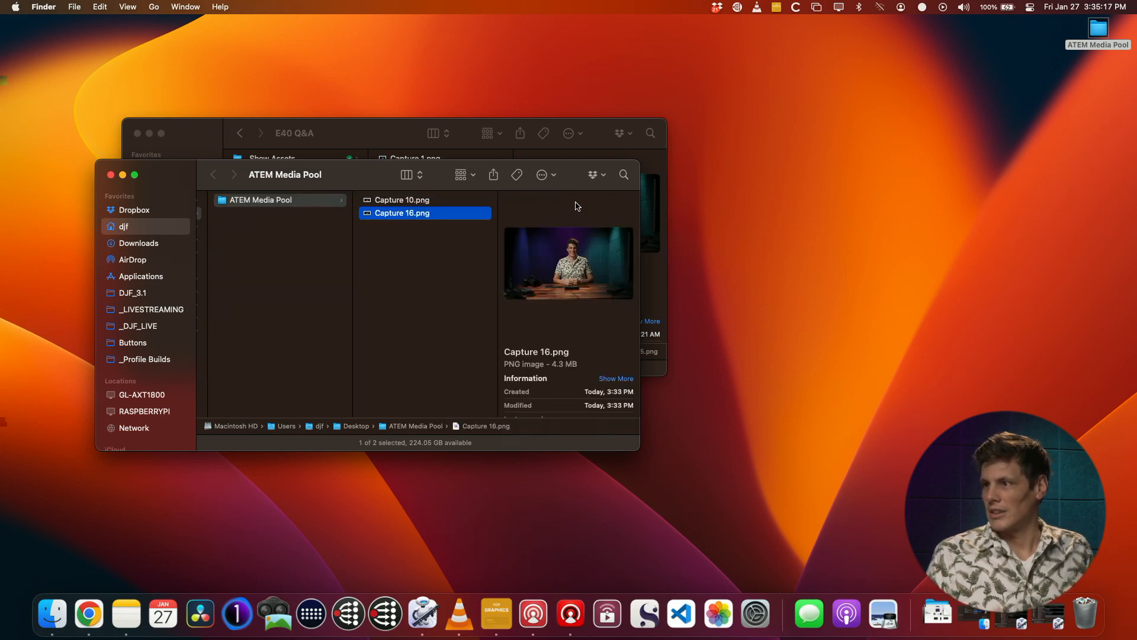
key("space")
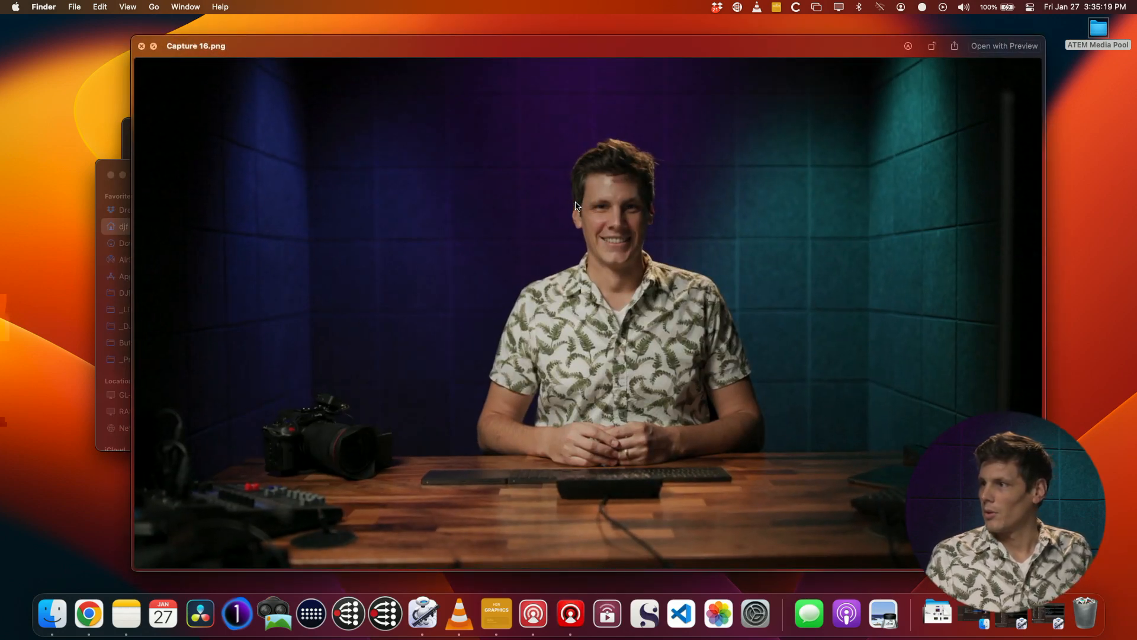
key("Up")
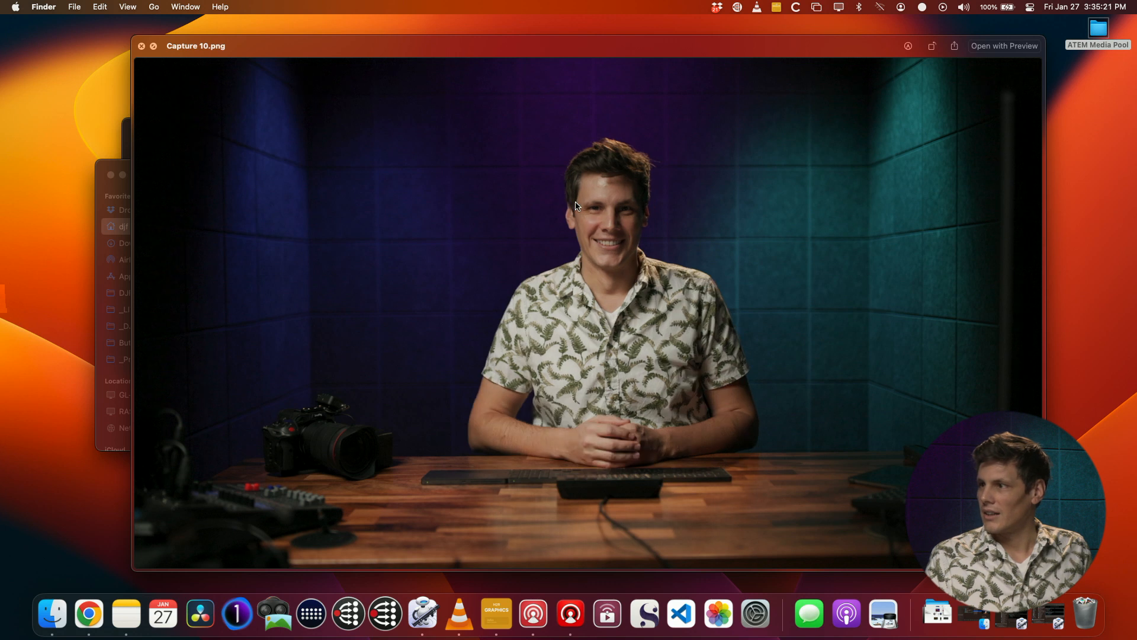
key("Down")
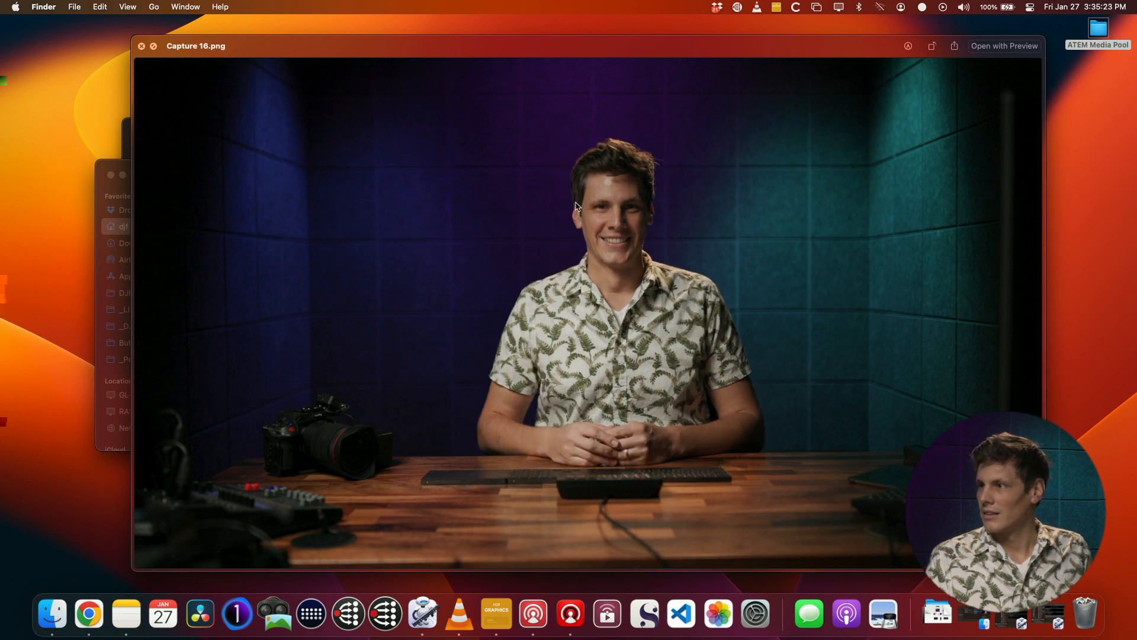
key("Up")
key("Down")
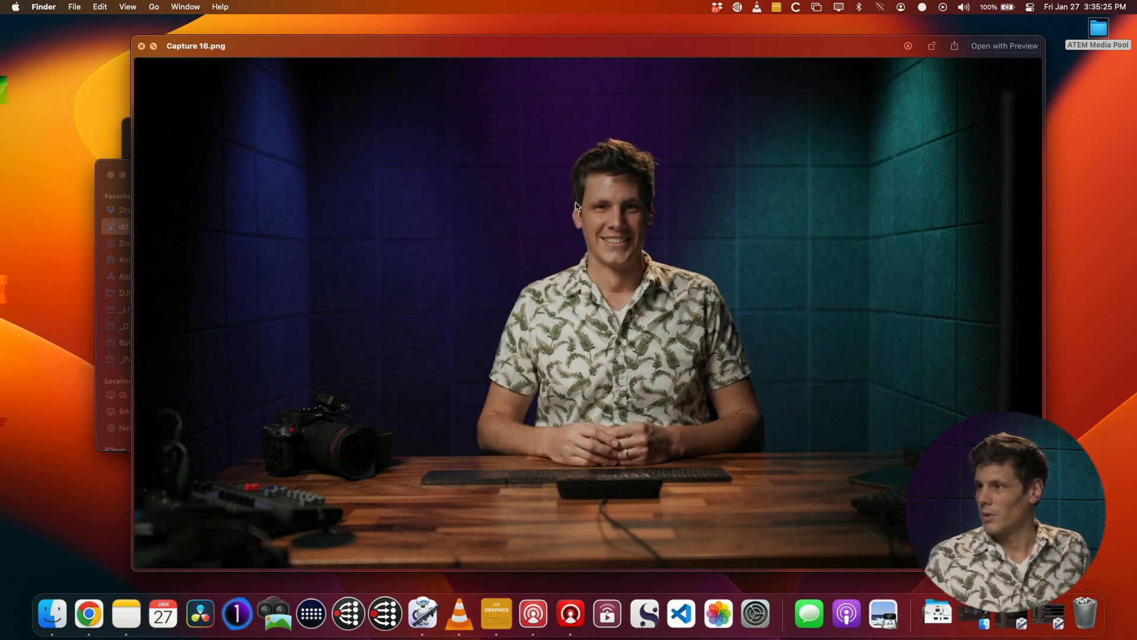
key("Up")
key("Down")
key("Up")
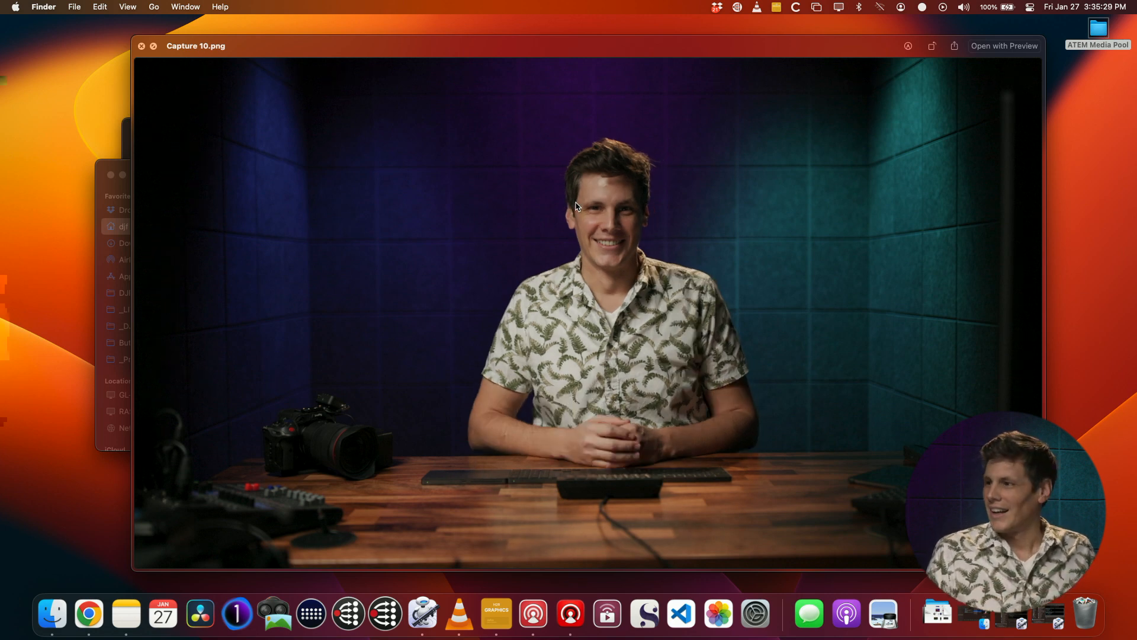
key("Down")
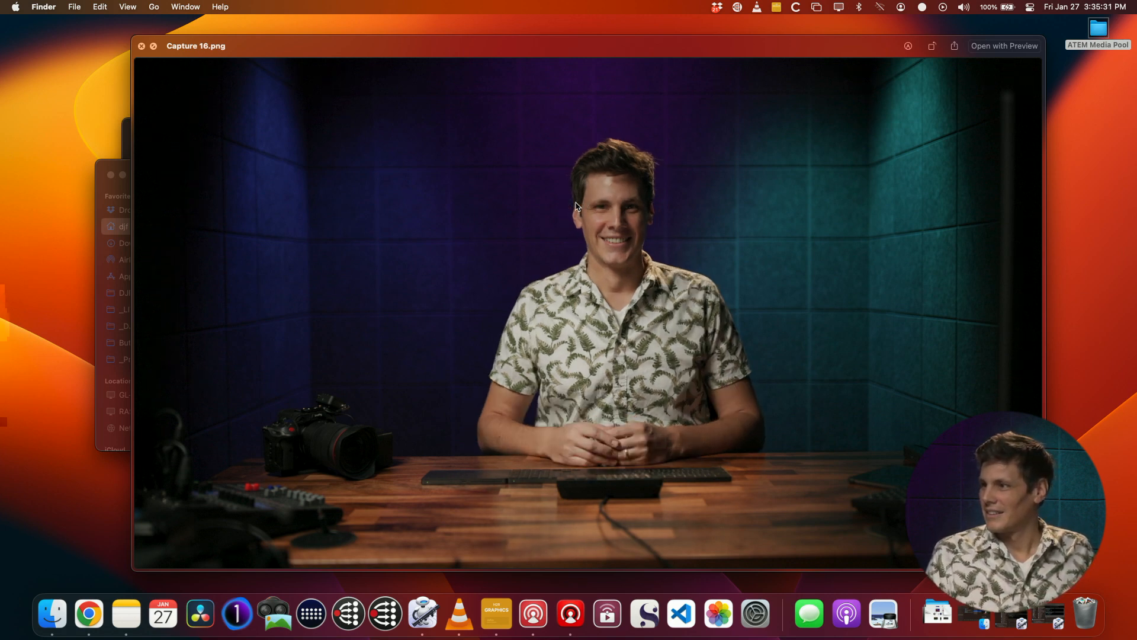
key("space")
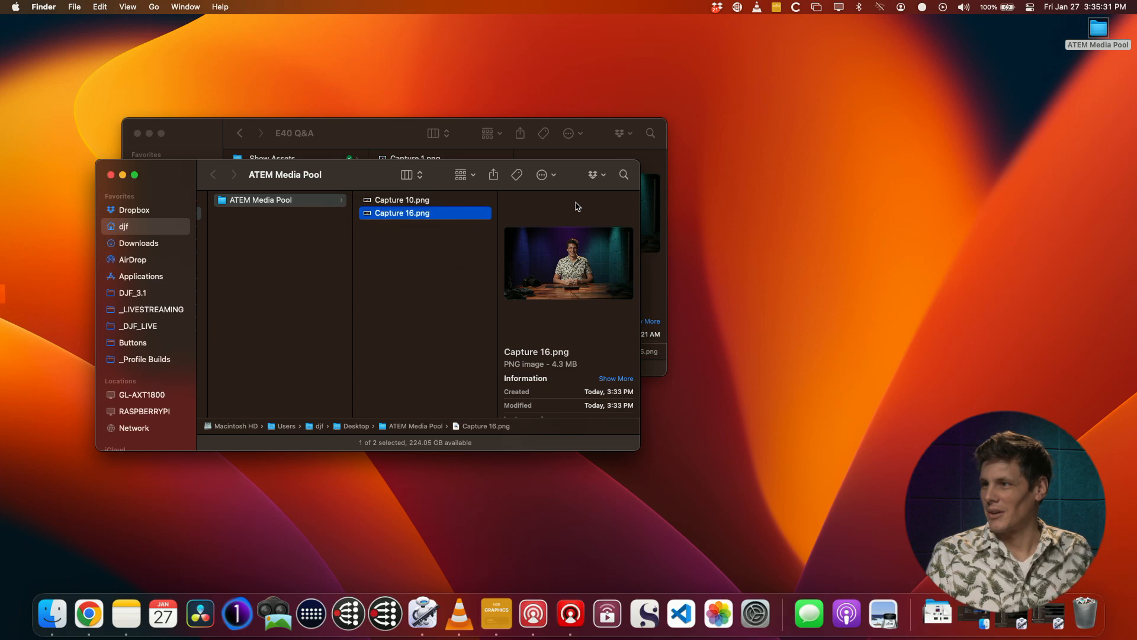
- Tag Capture 16.png green and duplicate it within the ATEM Media Pool folder
right_click(442, 215)
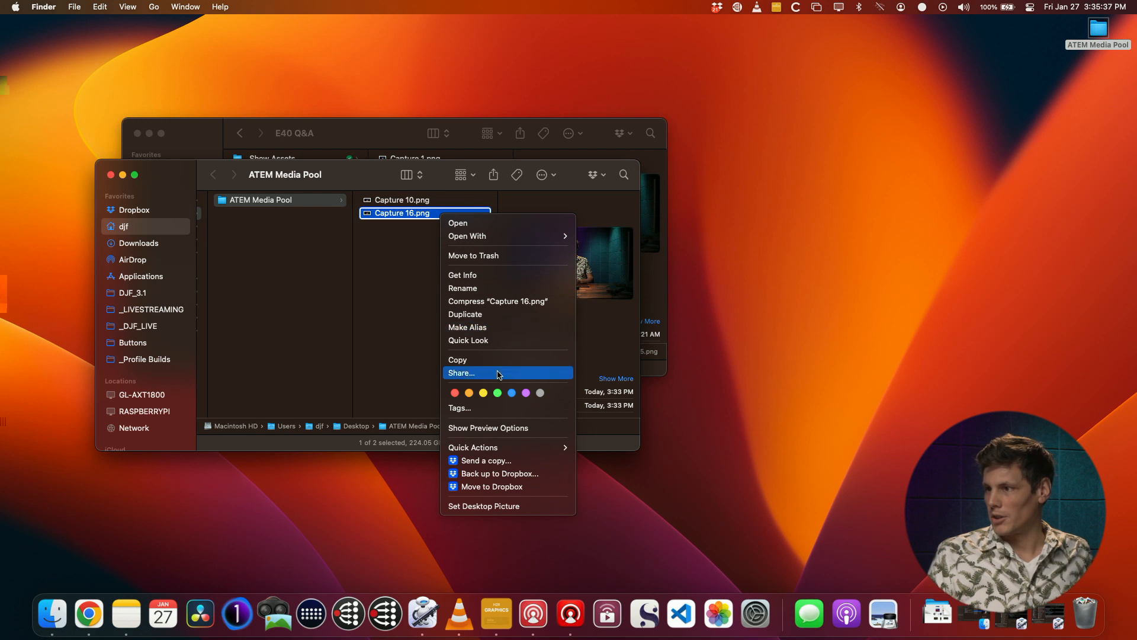
left_click(498, 393)
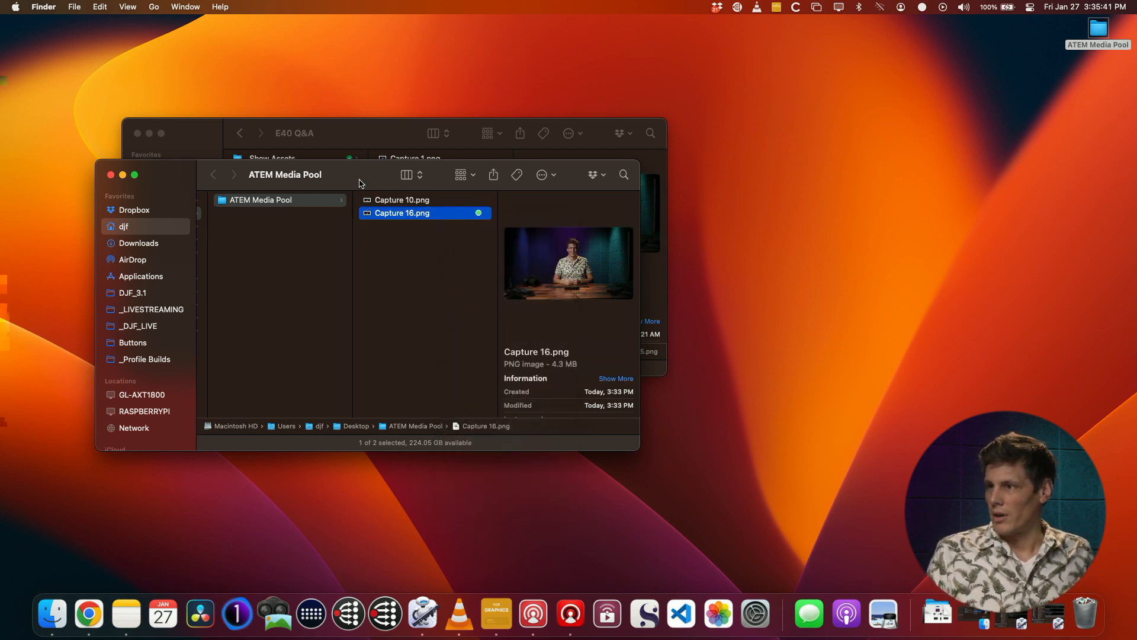
left_click_drag(359, 183, 400, 207)
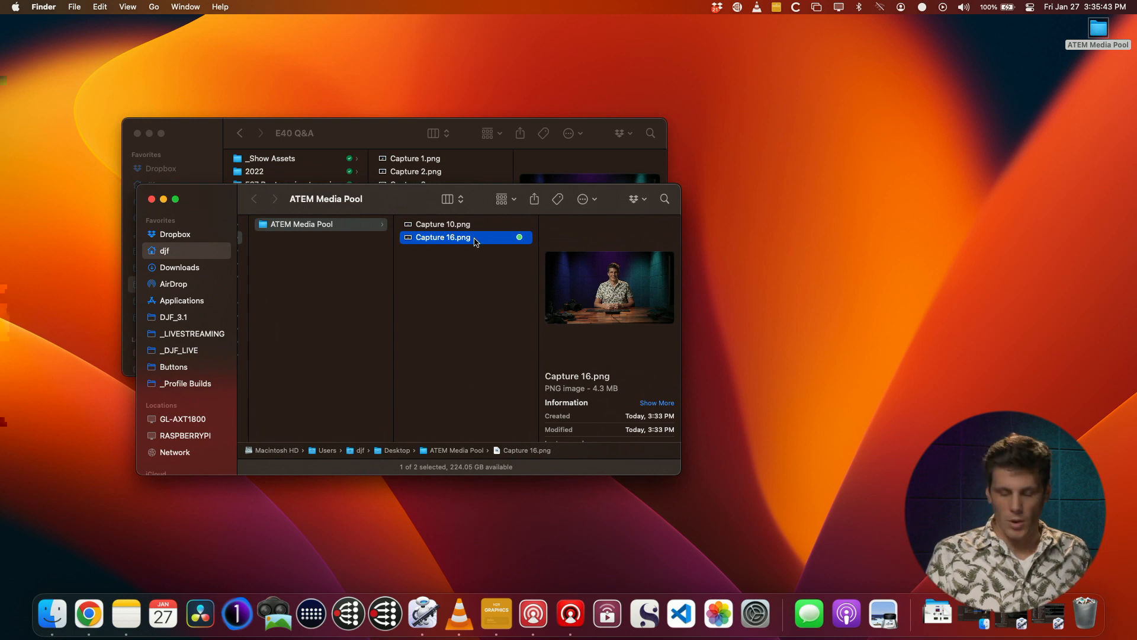
left_click_drag(445, 237, 499, 242)
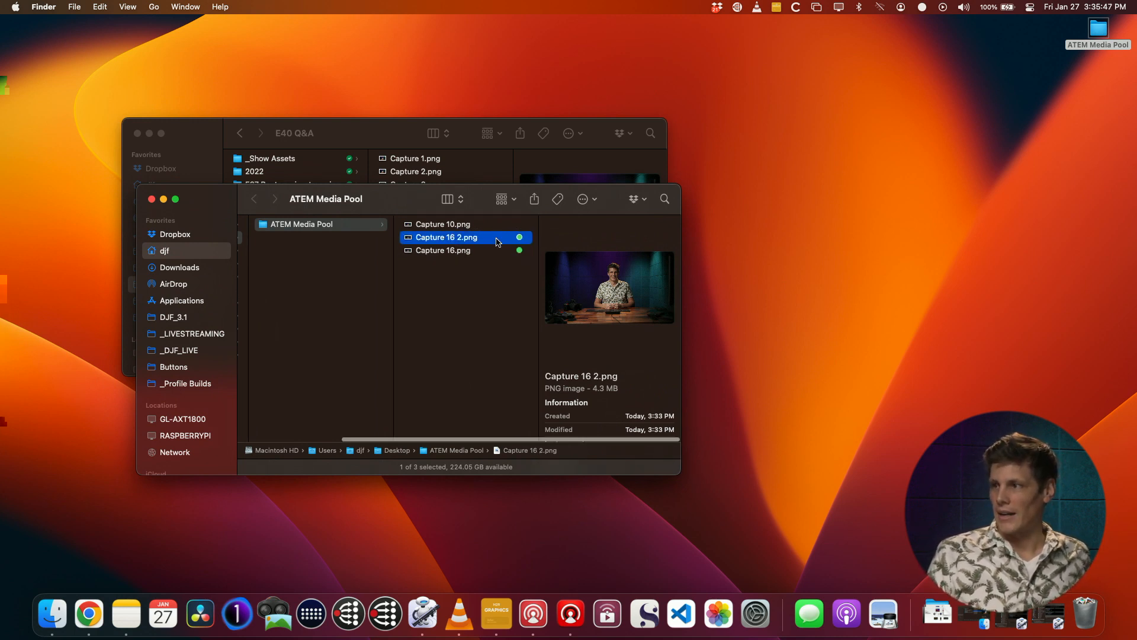
- Run the Scale Image to 1920px quick action on Capture 16 2.png and preview the resulting JPEG
right_click(499, 242)
mouse_move(579, 472)
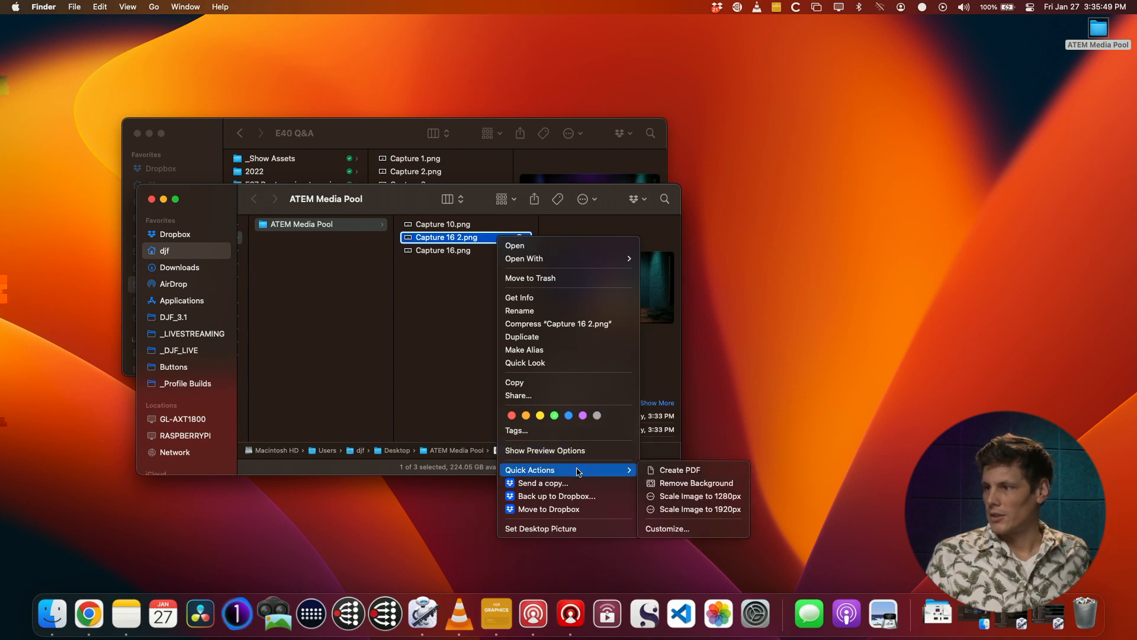
left_click(737, 510)
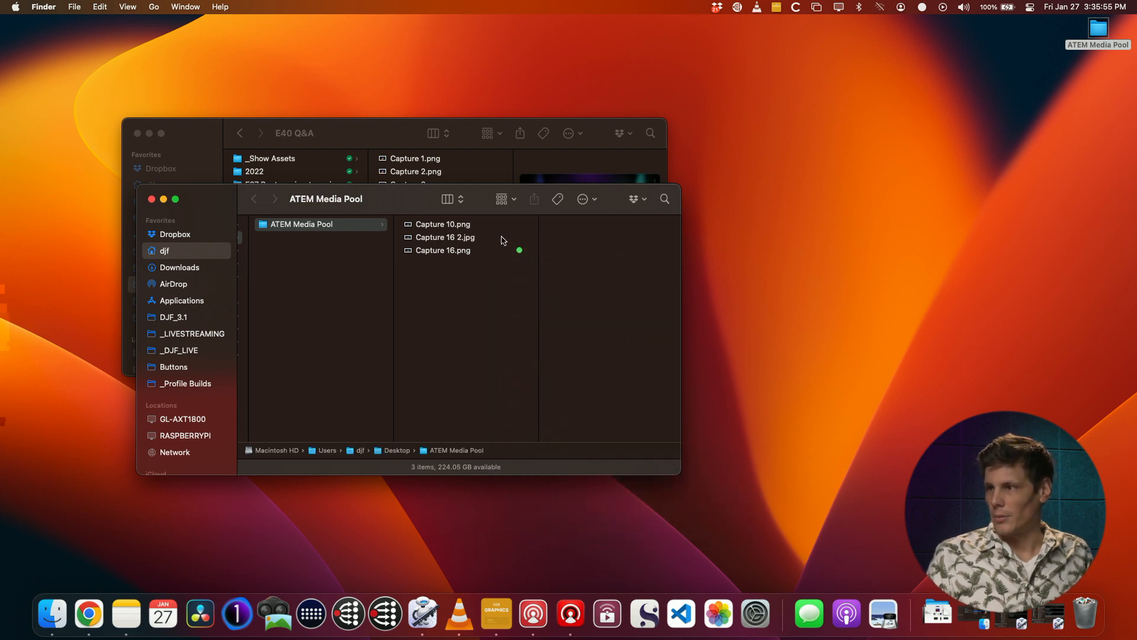
left_click(503, 240)
key("space")
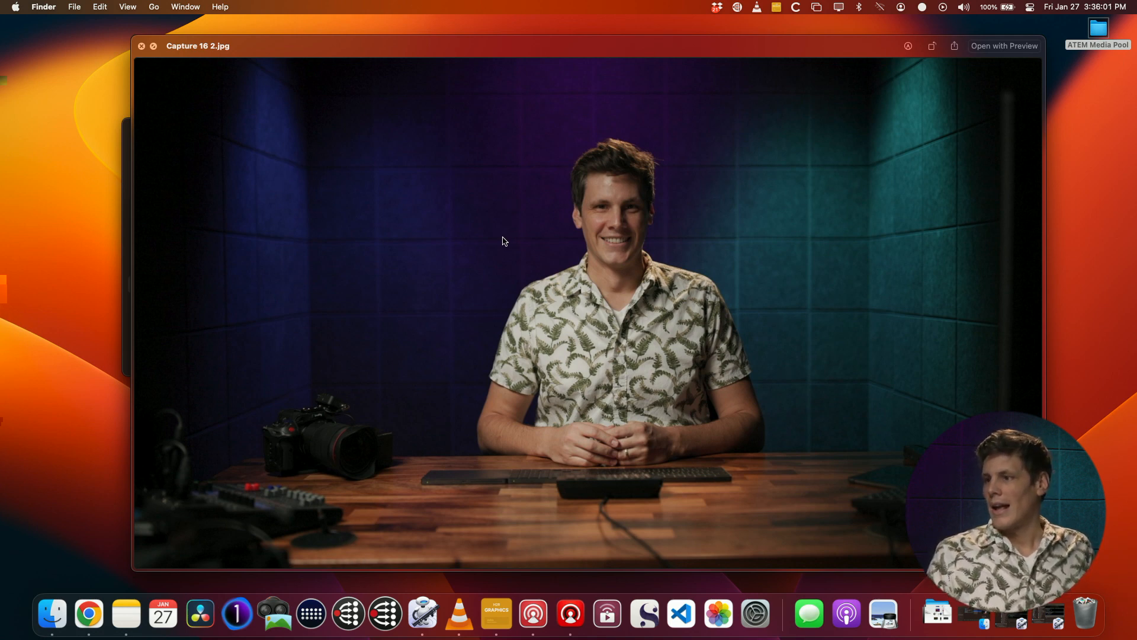
key("space")
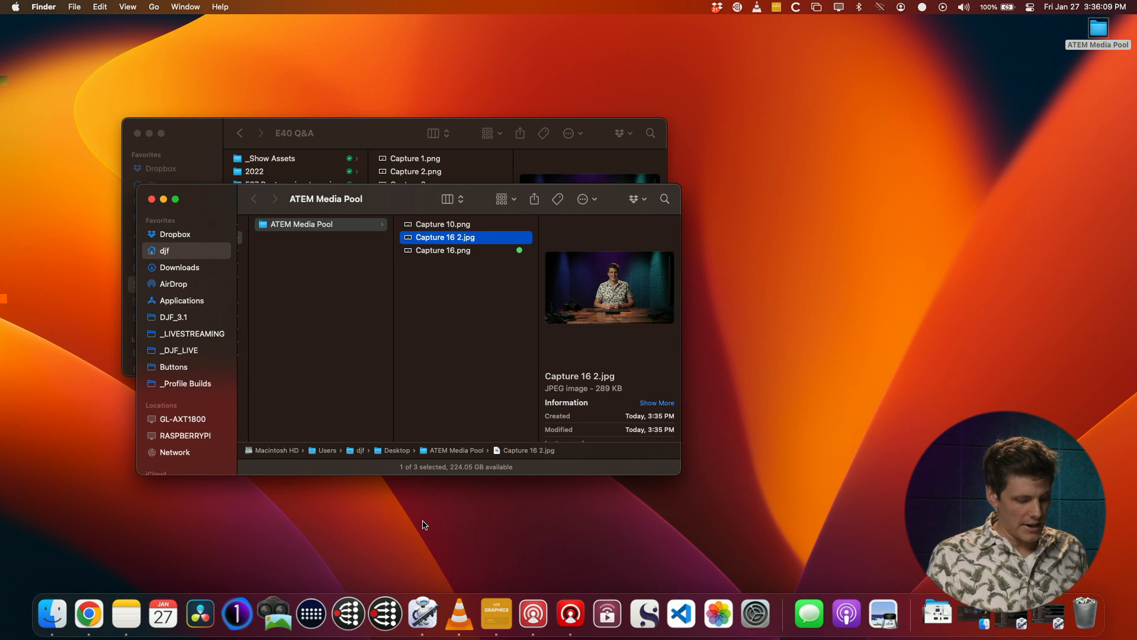
- Switch to Automator and create a new Quick Action document, enlarging its window beside the existing workflow
key("super+space")
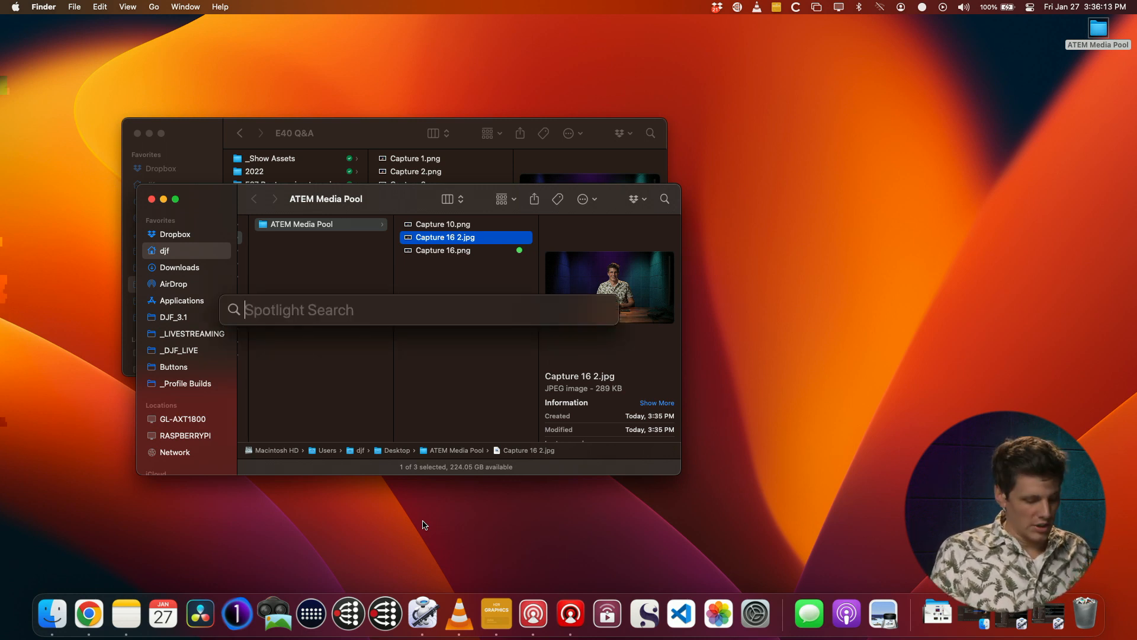
type("AUTOMA")
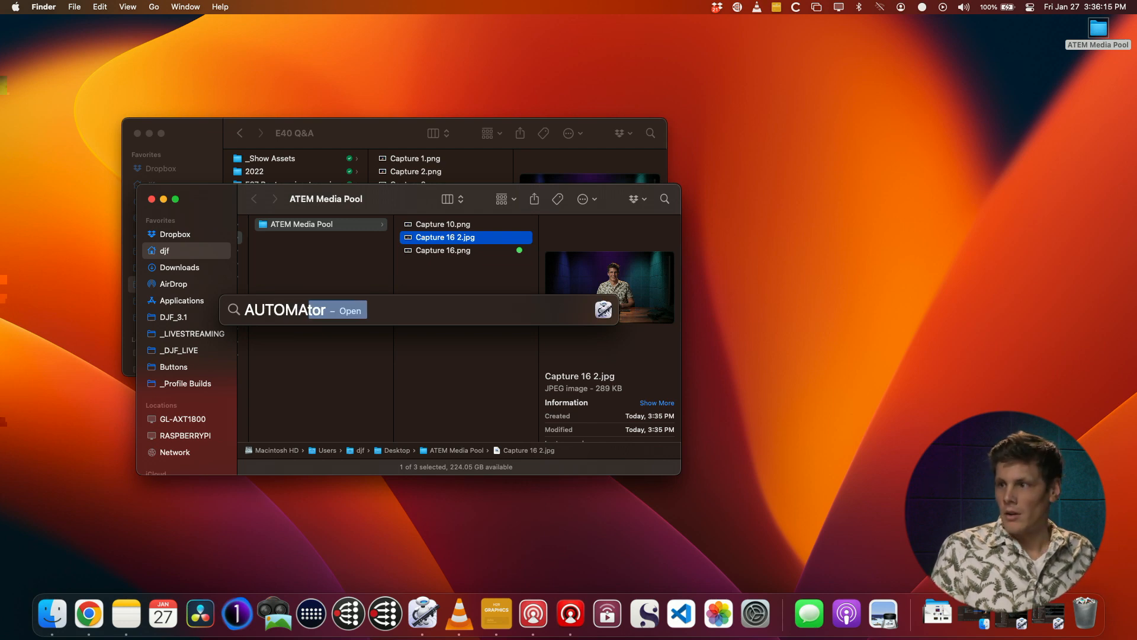
key("Return")
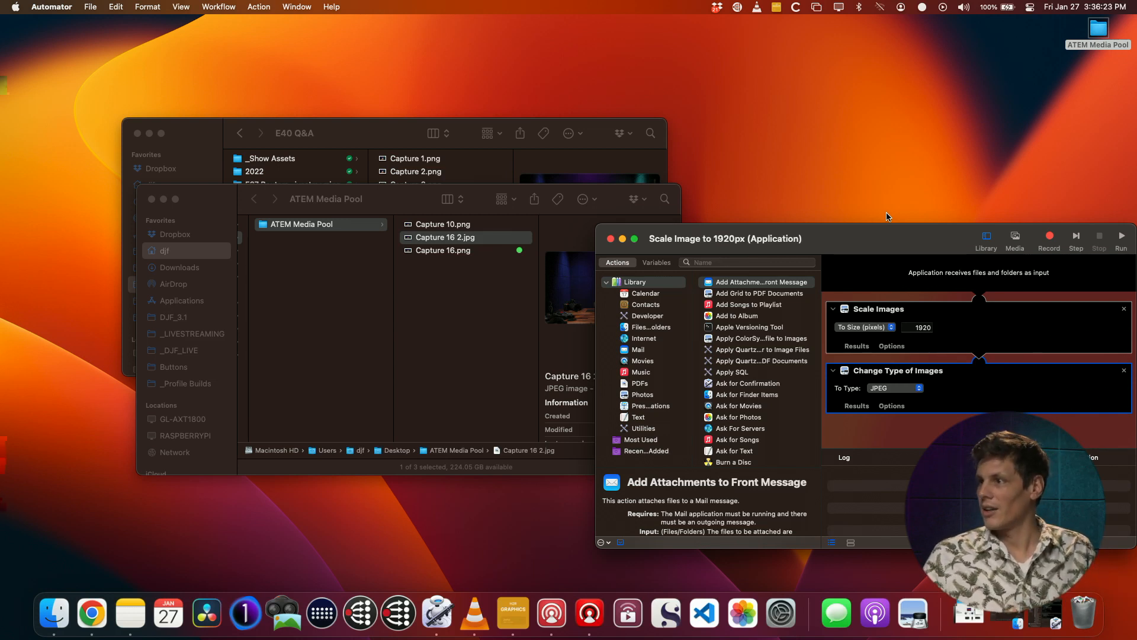
left_click(87, 5)
left_click(92, 24)
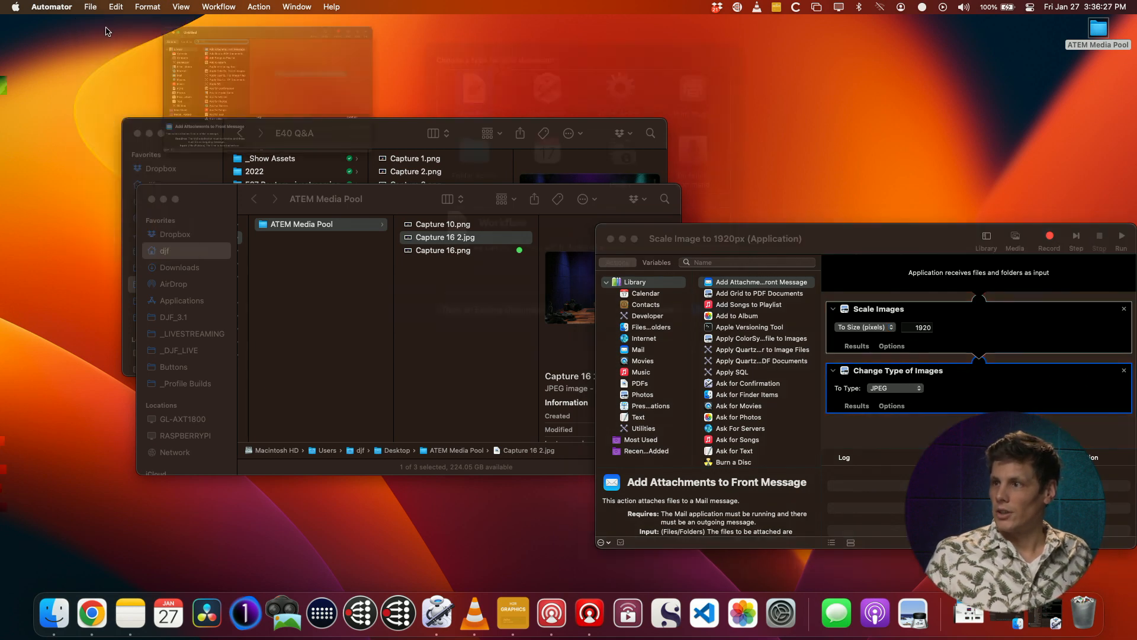
left_click_drag(580, 52, 402, 47)
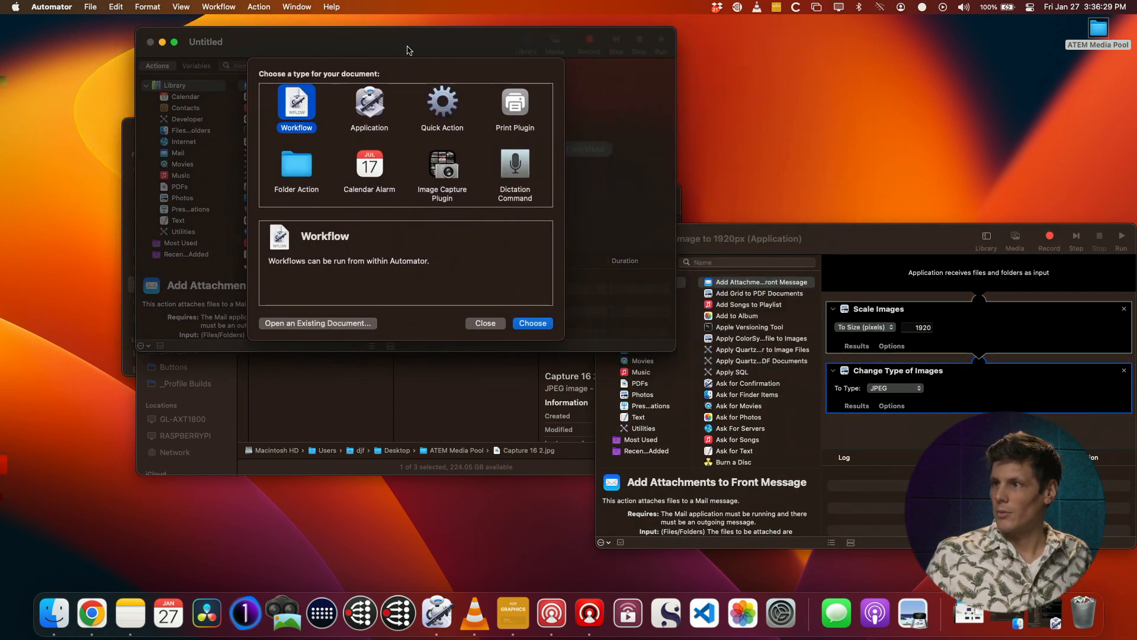
left_click(441, 105)
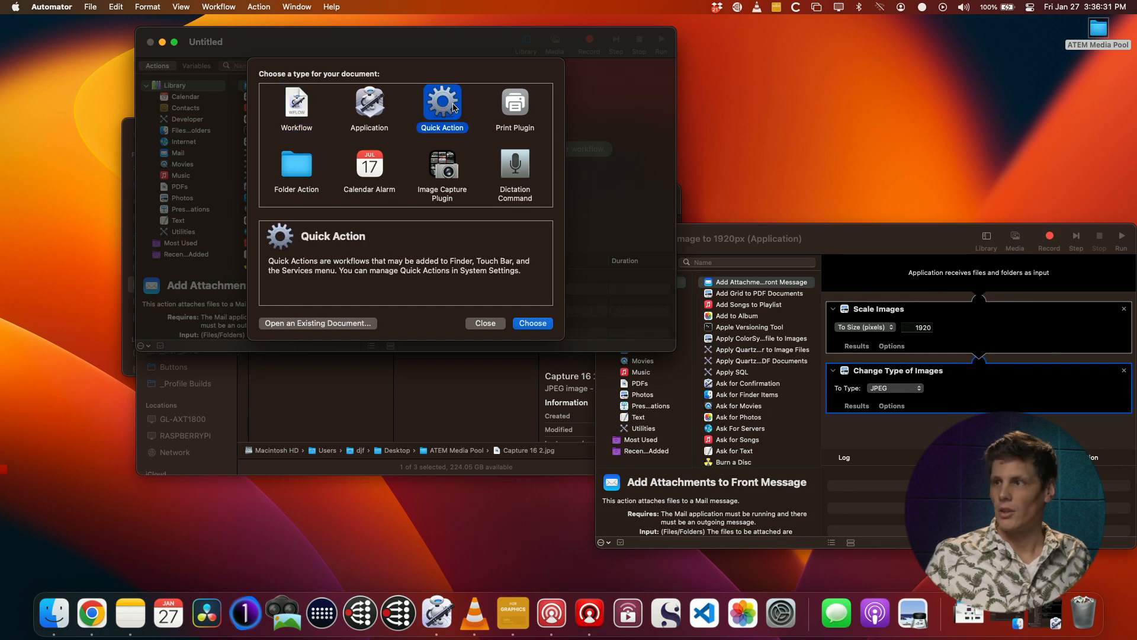
left_click(533, 321)
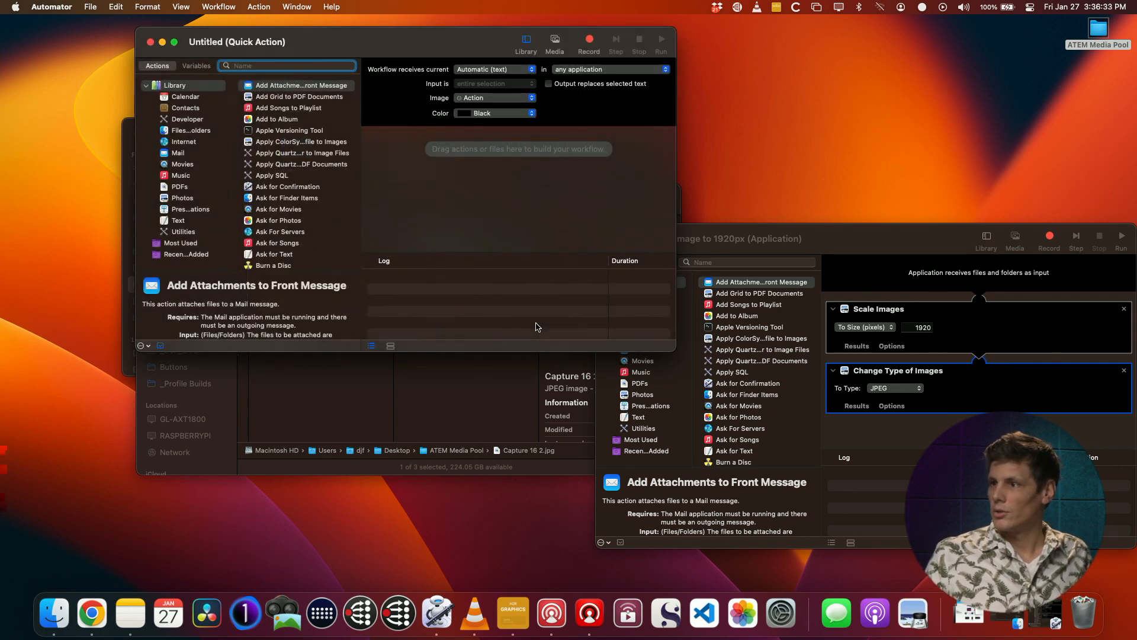
left_click_drag(324, 42, 224, 41)
left_click_drag(559, 350, 617, 557)
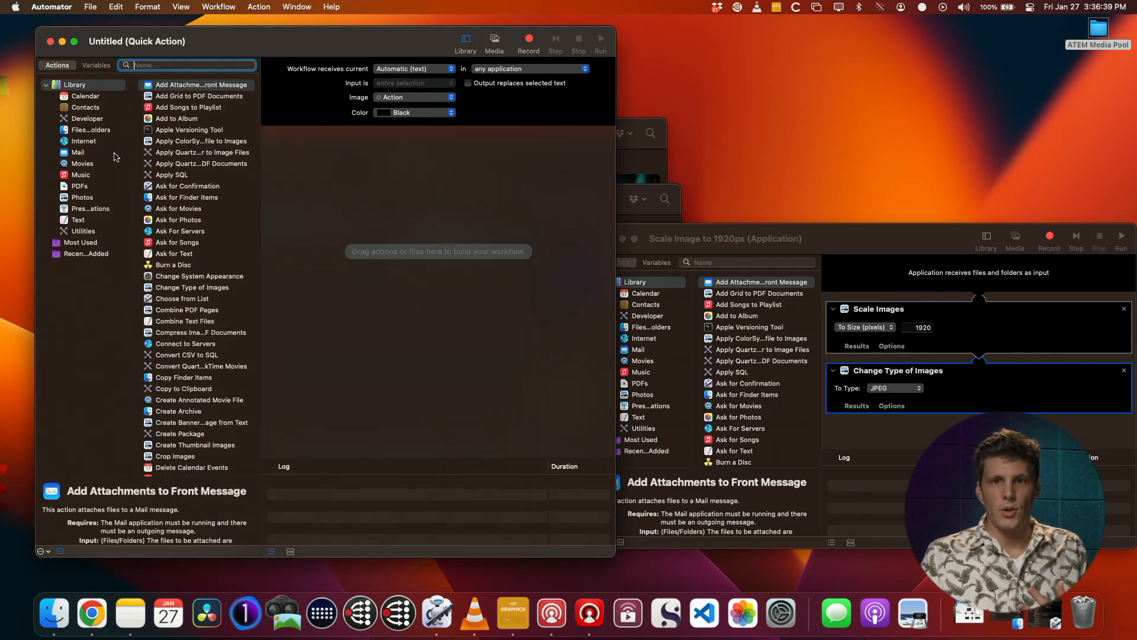
- Search the whole action library for "SCALE" and add Scale Images to the workflow, including a Copy Finder Items action to preserve originals
left_click(99, 200)
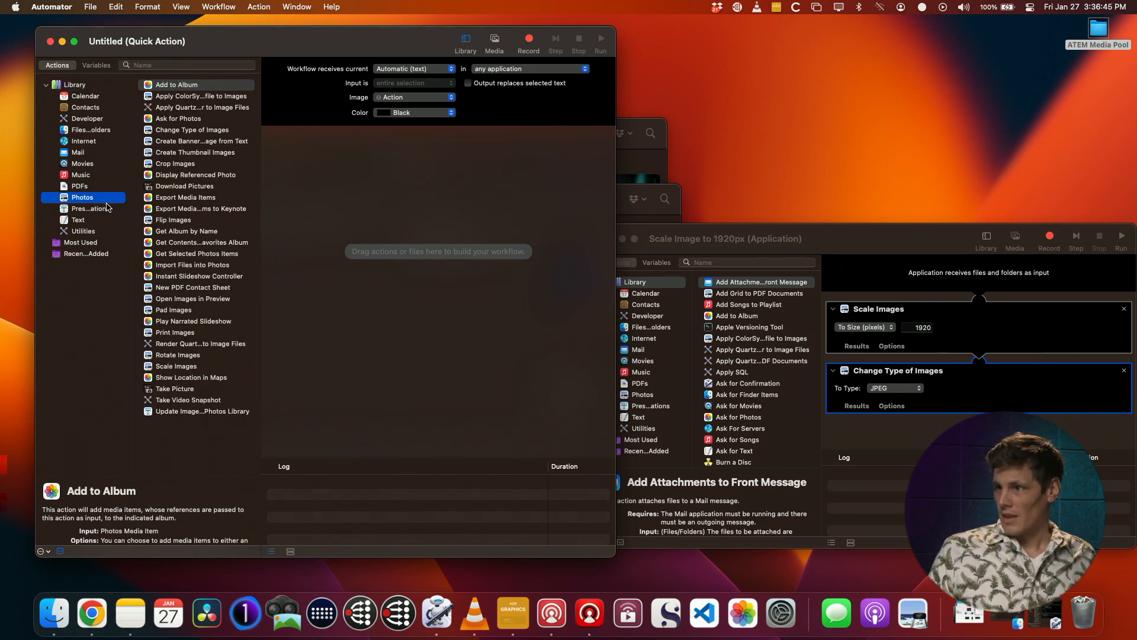
left_click(186, 367)
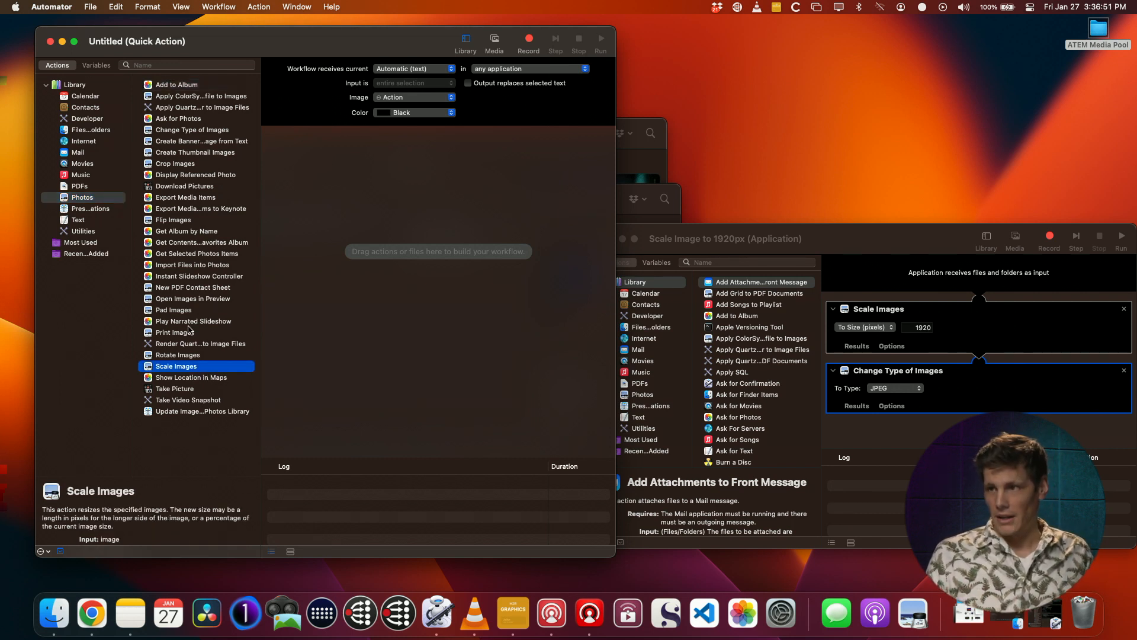
left_click(96, 85)
left_click(164, 65)
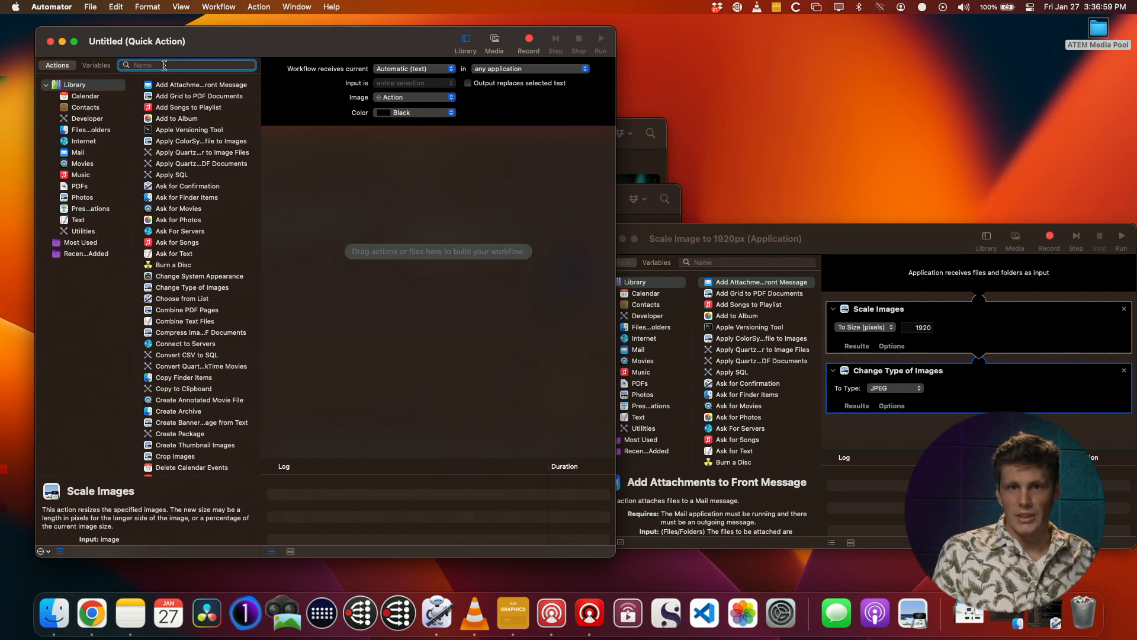
type("SCALE")
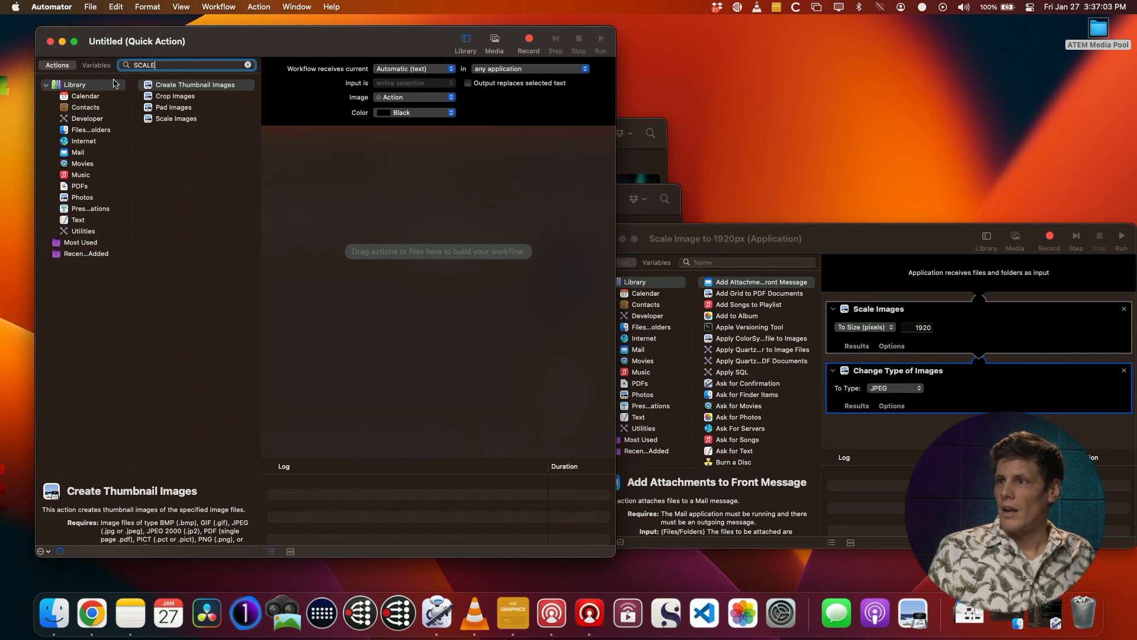
left_click_drag(180, 123, 432, 212)
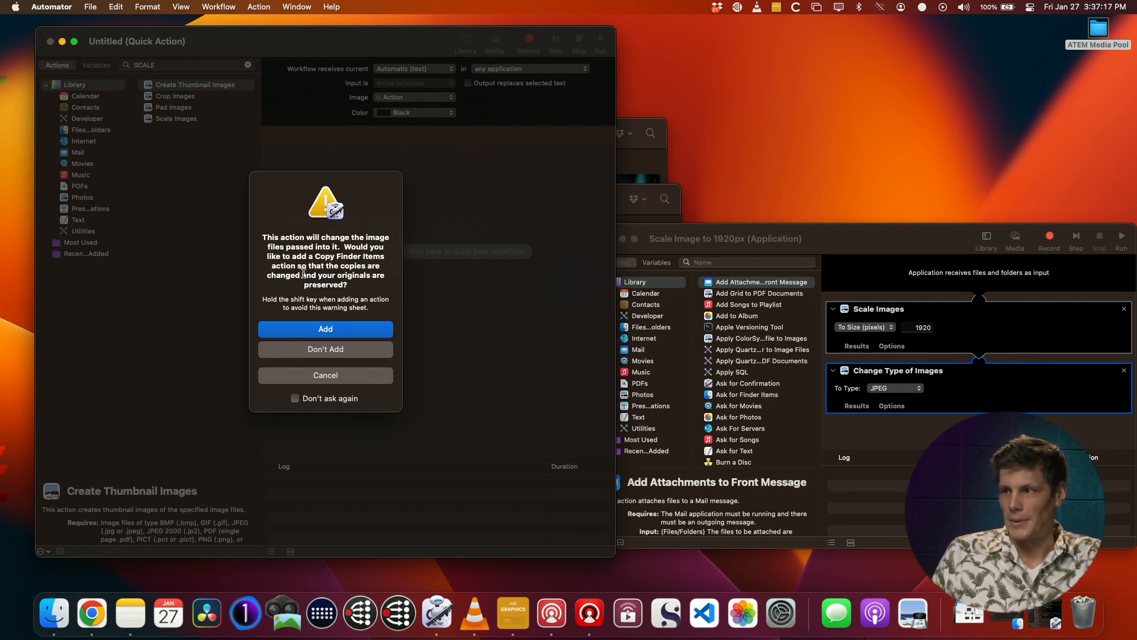
left_click(330, 332)
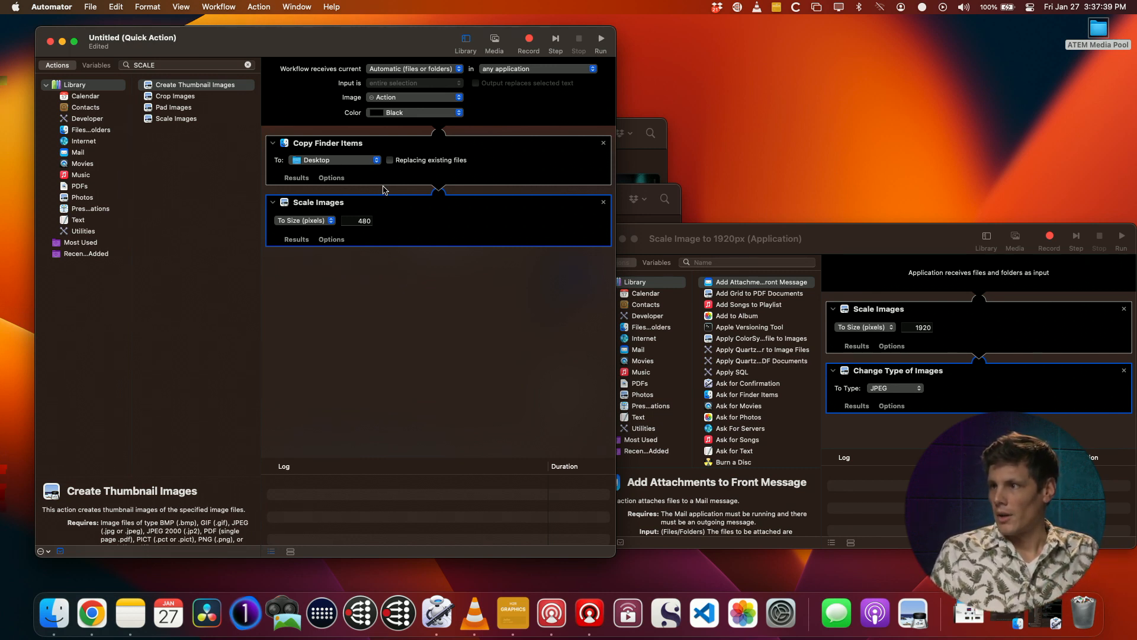
- Keep Desktop as the copy destination and set Scale Images to a size of 1920 pixels
left_click(339, 160)
left_click(346, 155)
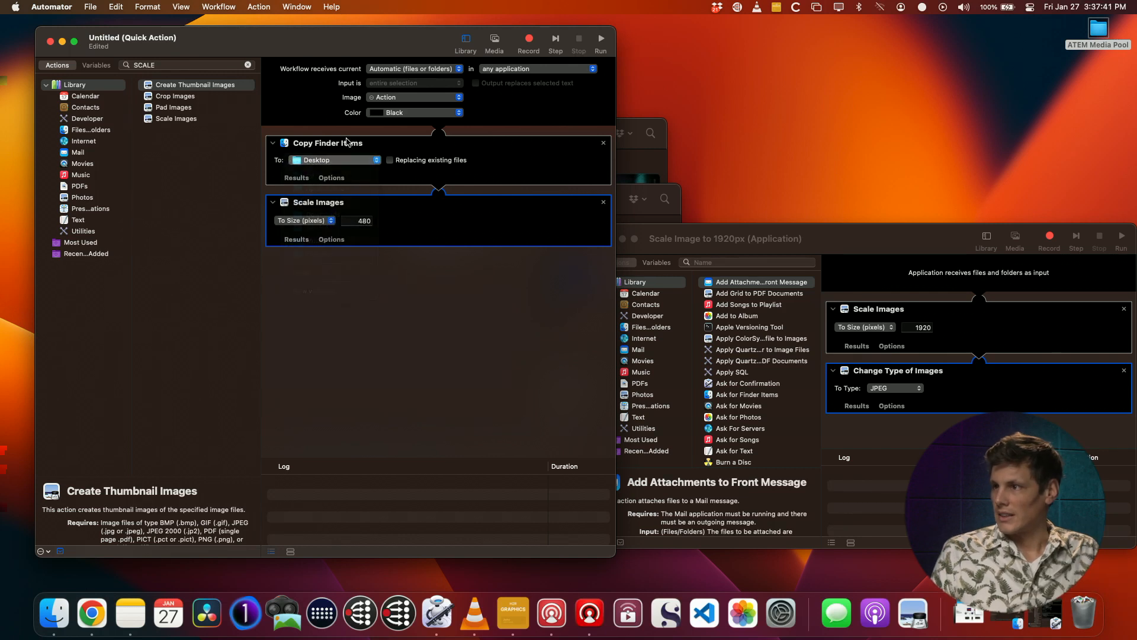
left_click(313, 213)
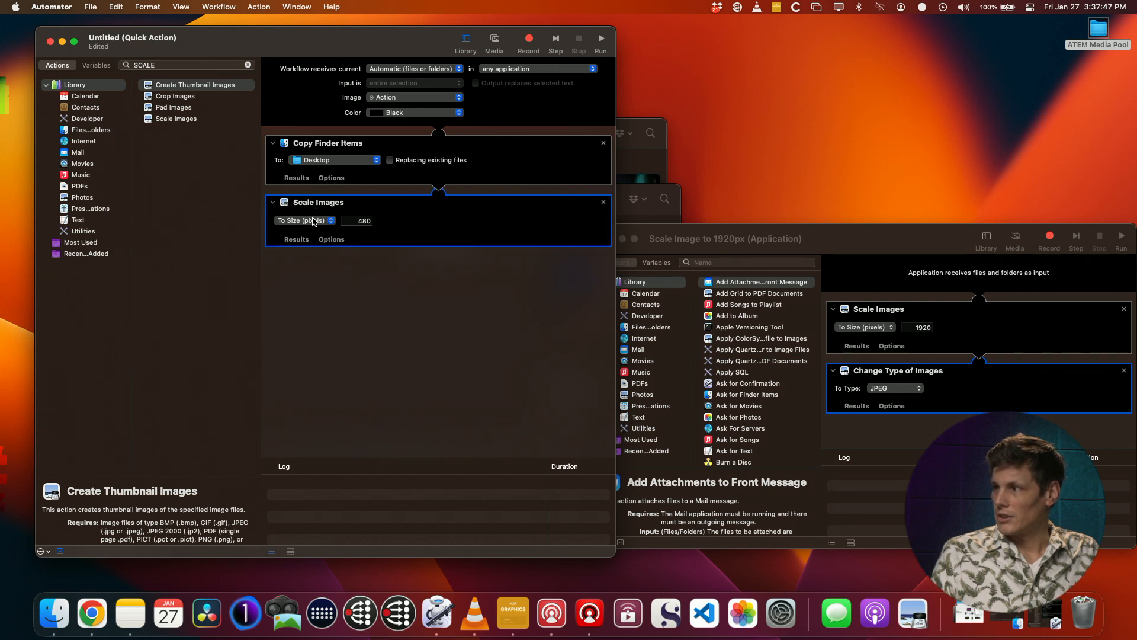
left_click(314, 220)
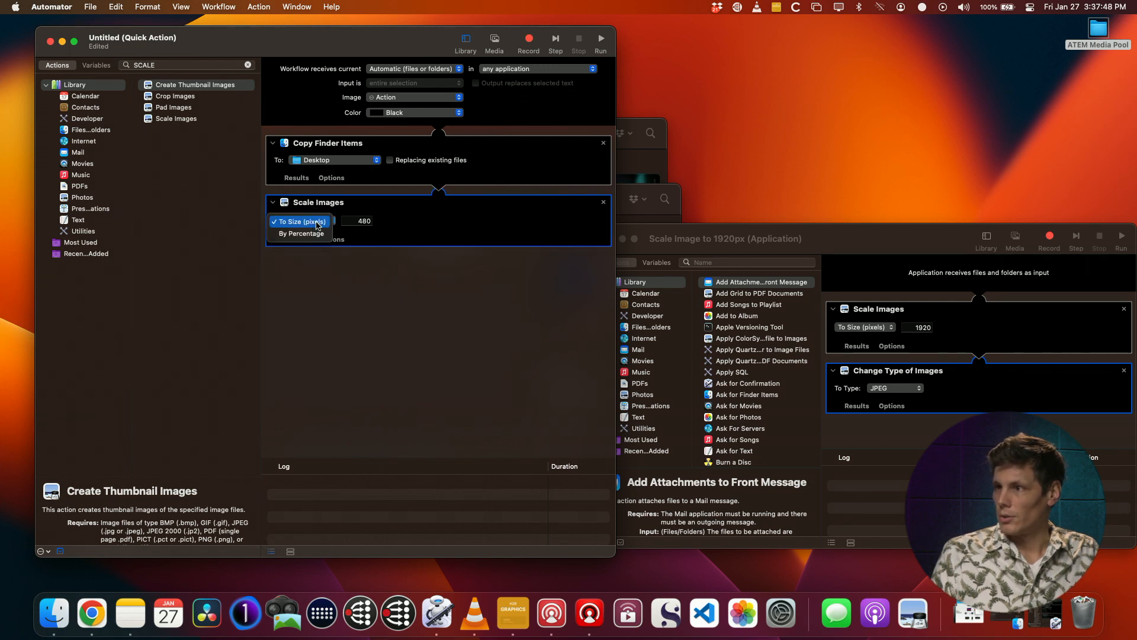
left_click(347, 225)
left_click(351, 223)
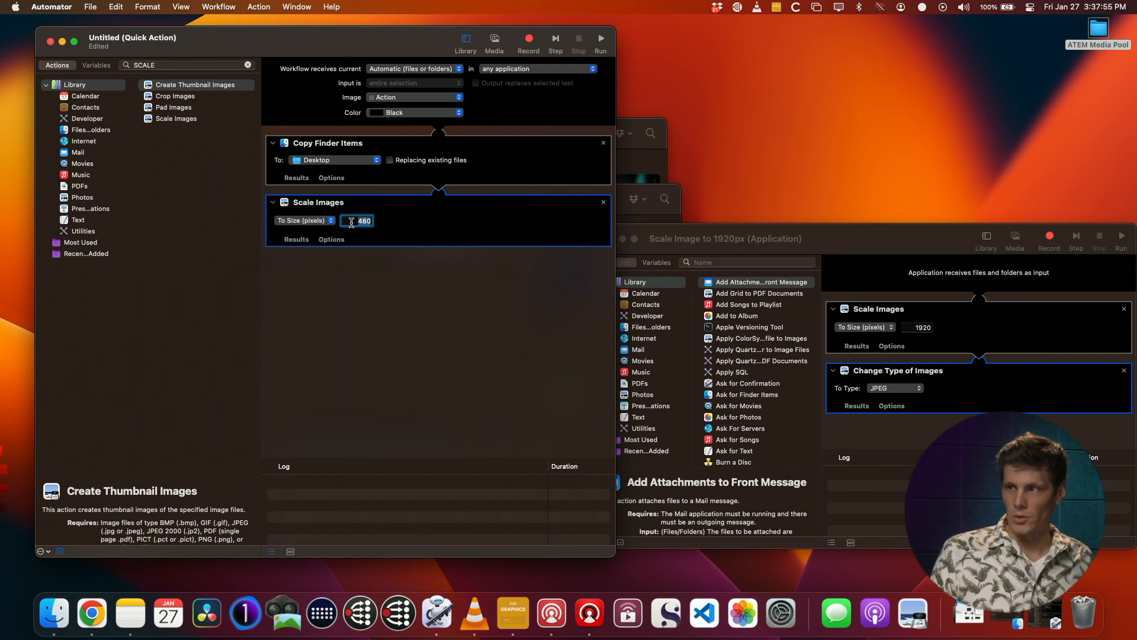
type("1920")
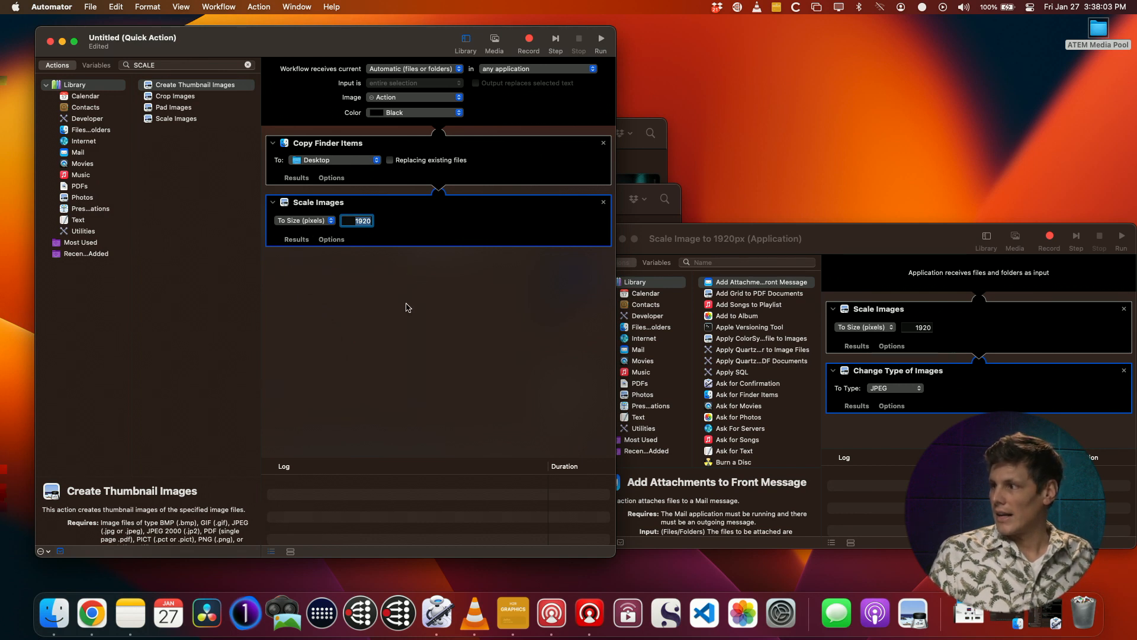
- Find the Change Type of Images action, add it after Scale Images without another copy action, and set its type to JPEG
left_click(187, 65)
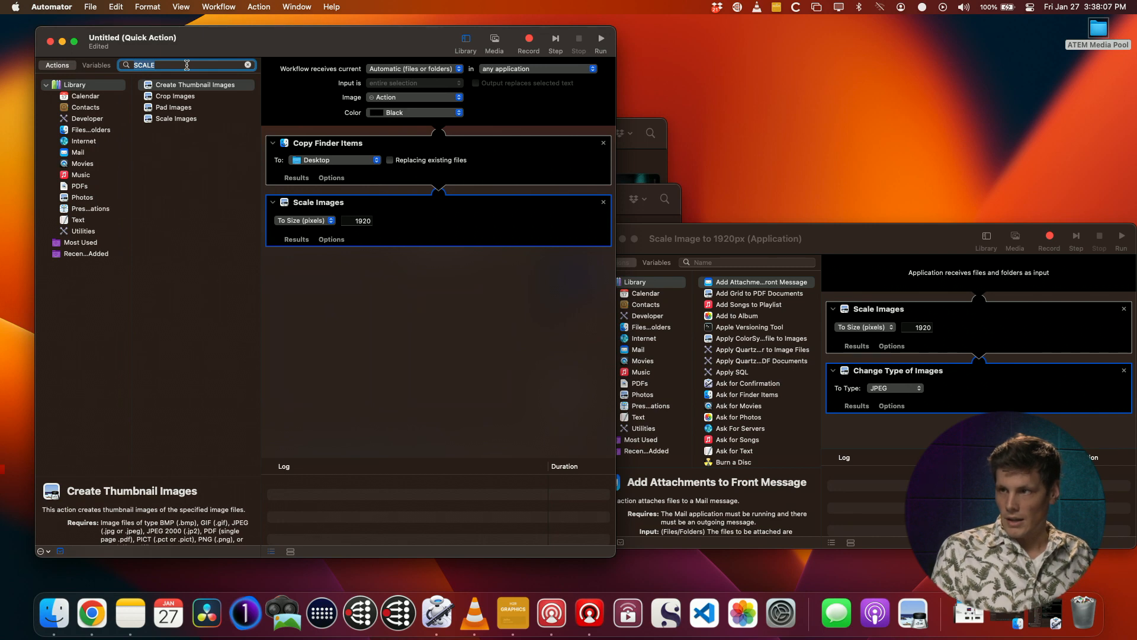
type("CHANG")
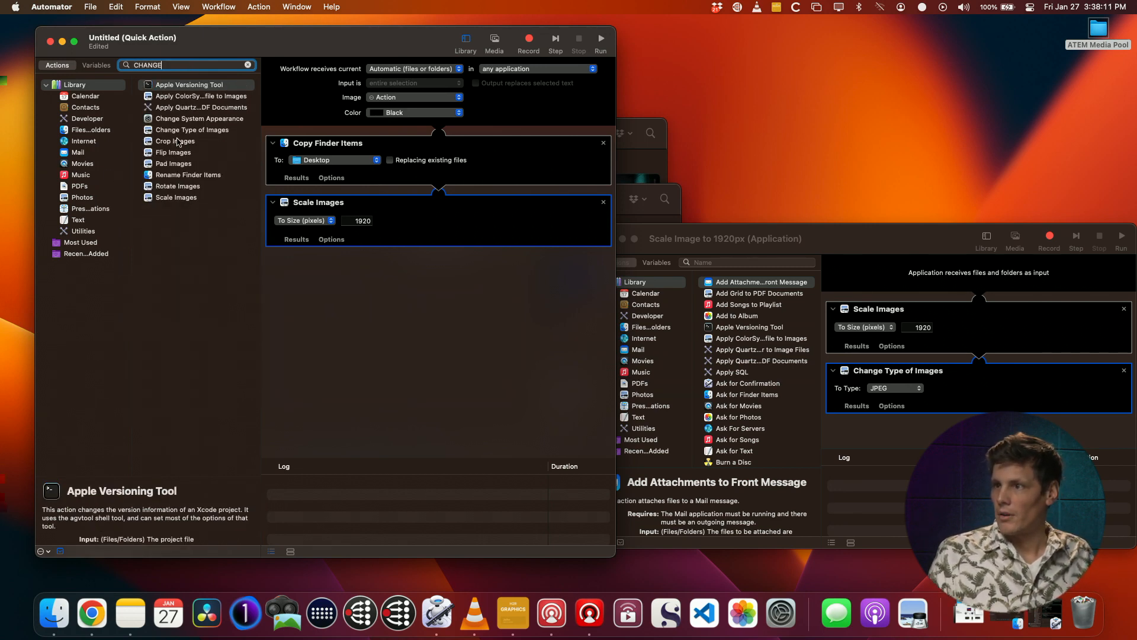
left_click_drag(192, 130, 354, 272)
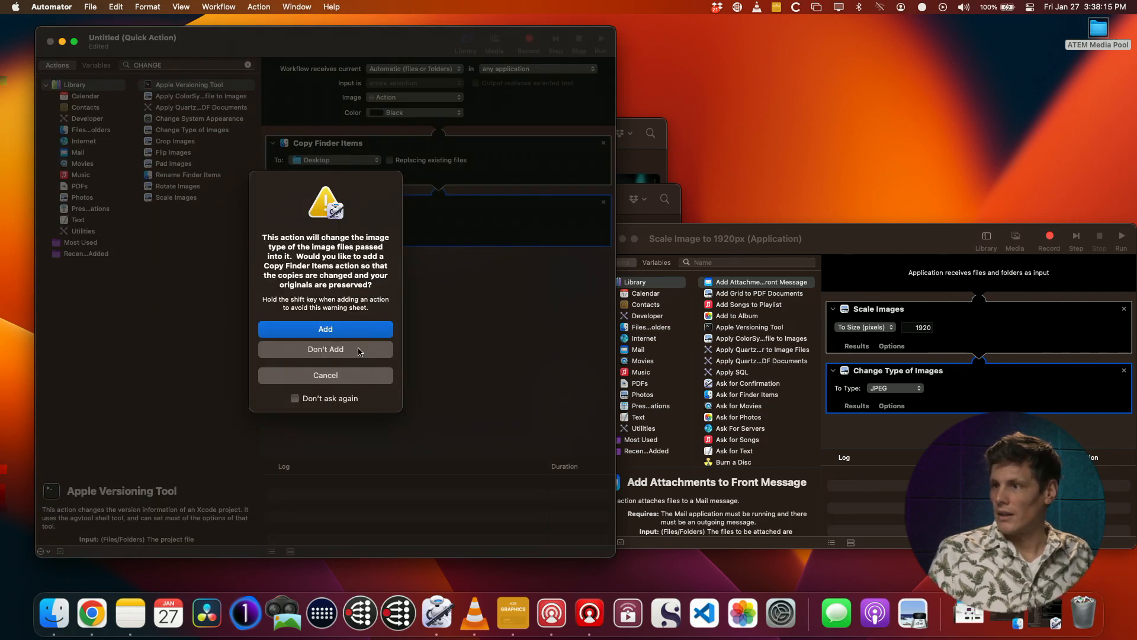
left_click(359, 350)
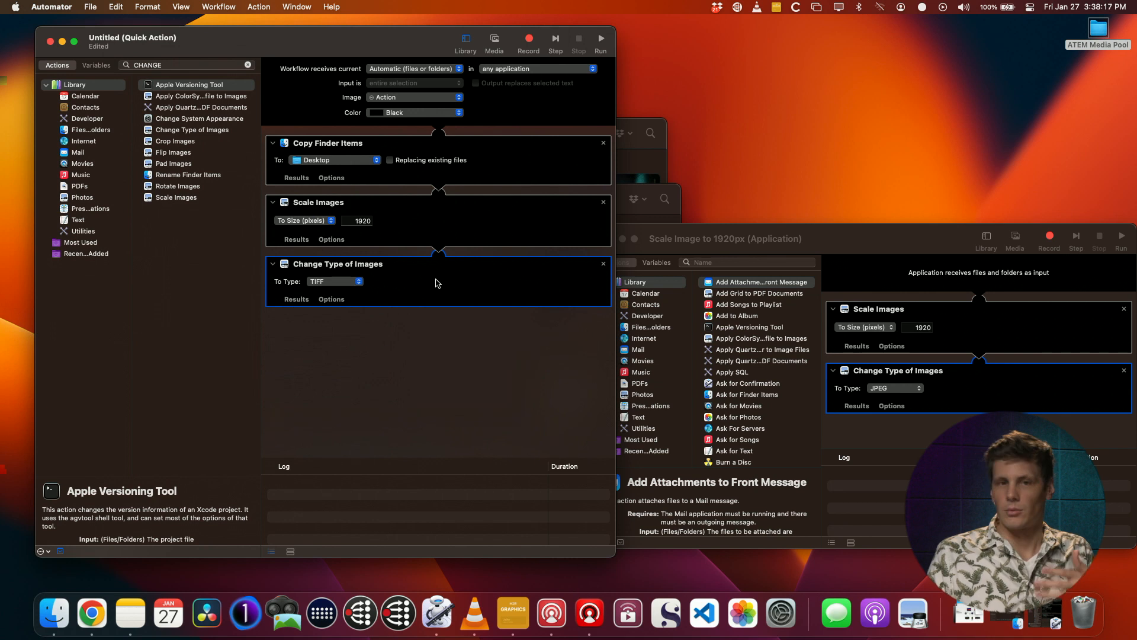
left_click(332, 282)
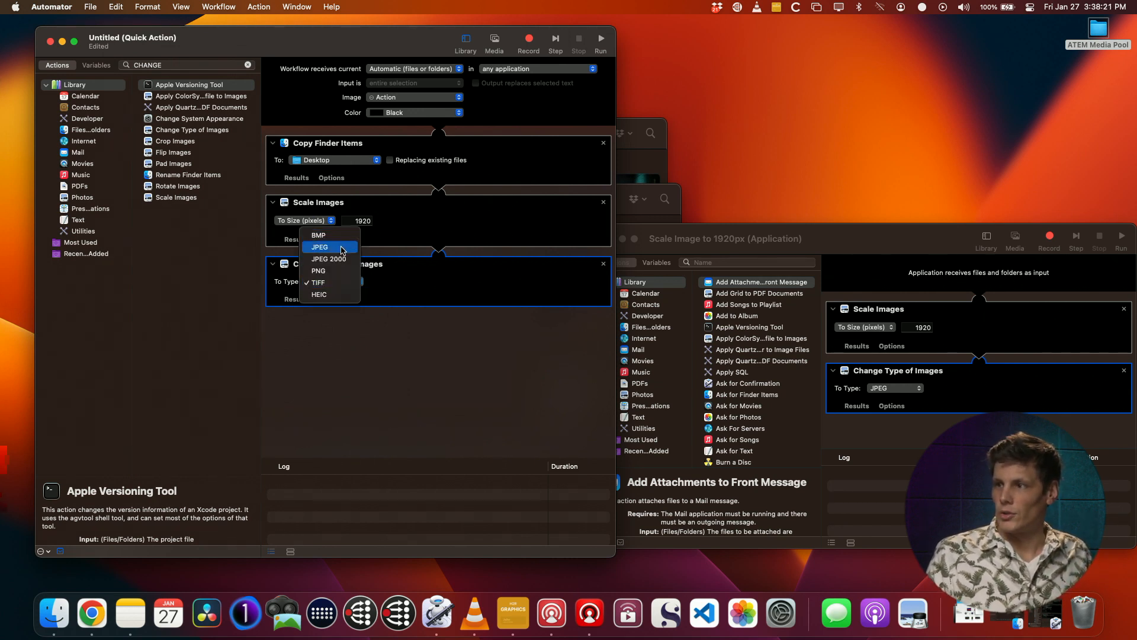
left_click(342, 250)
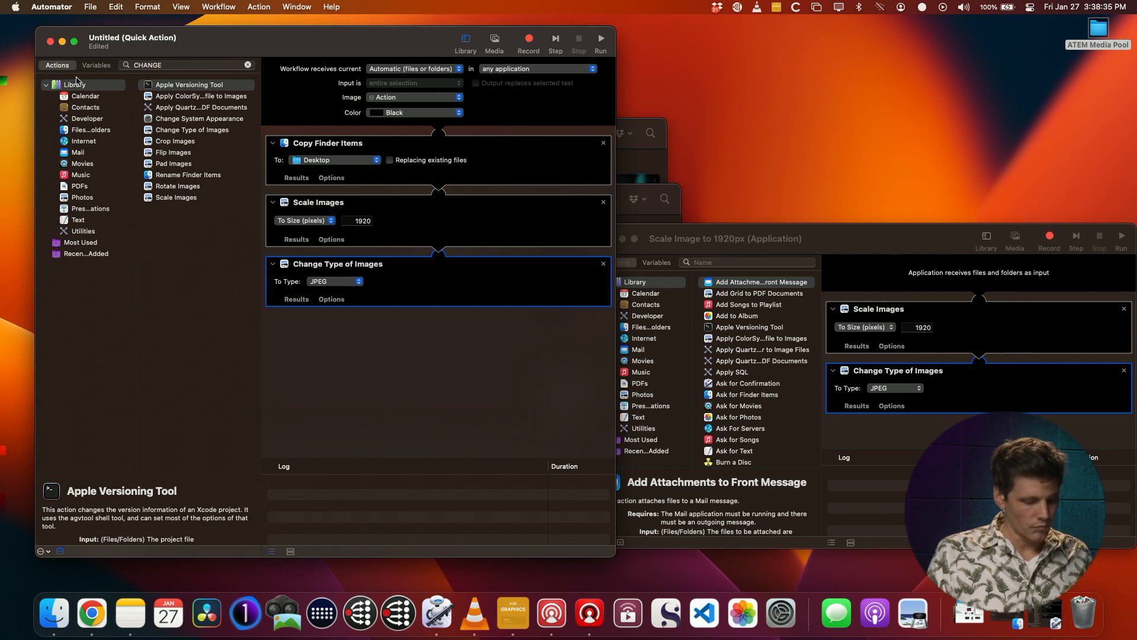
- Save the quick action as "TUTORIAL Export to 1920px"
key("super+s")
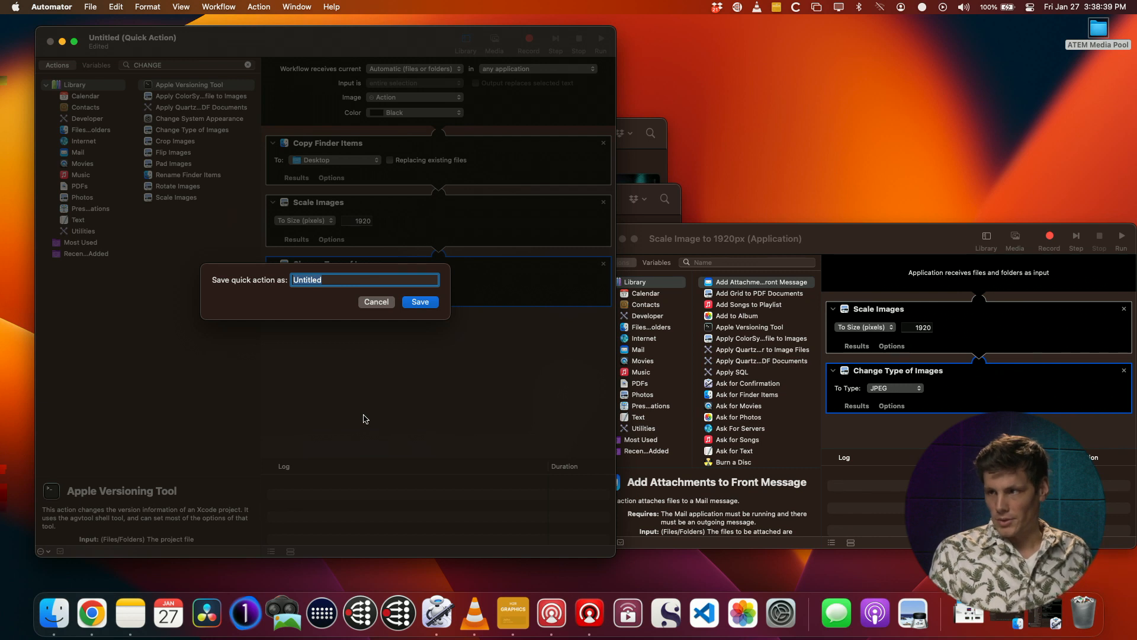
type("TUTORIAL")
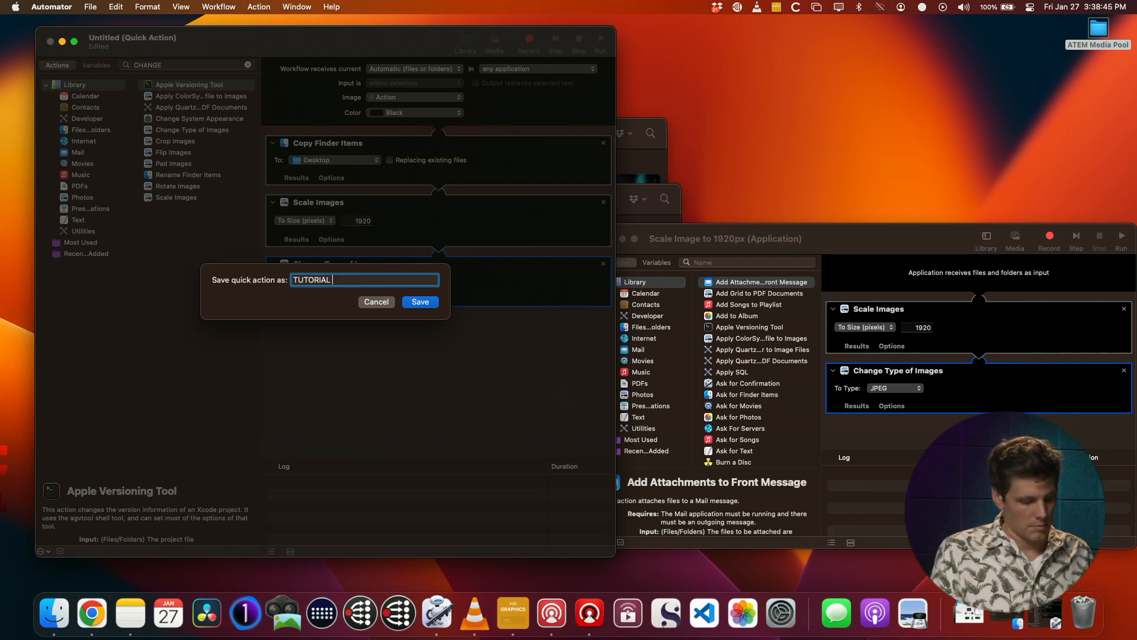
type(" Expor")
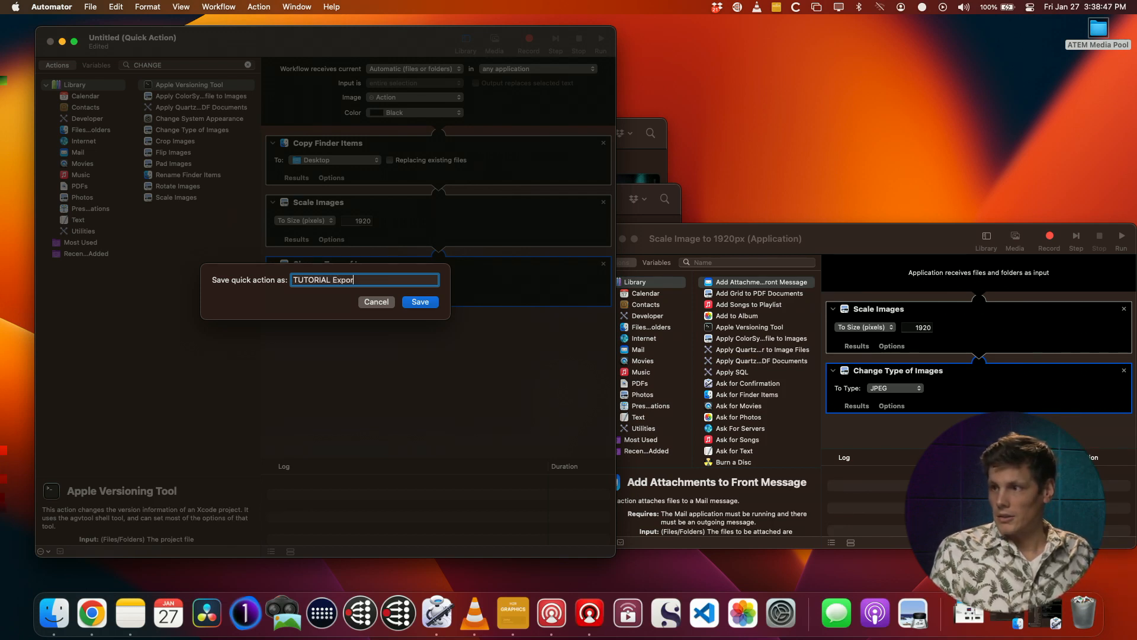
type("t to 1920px")
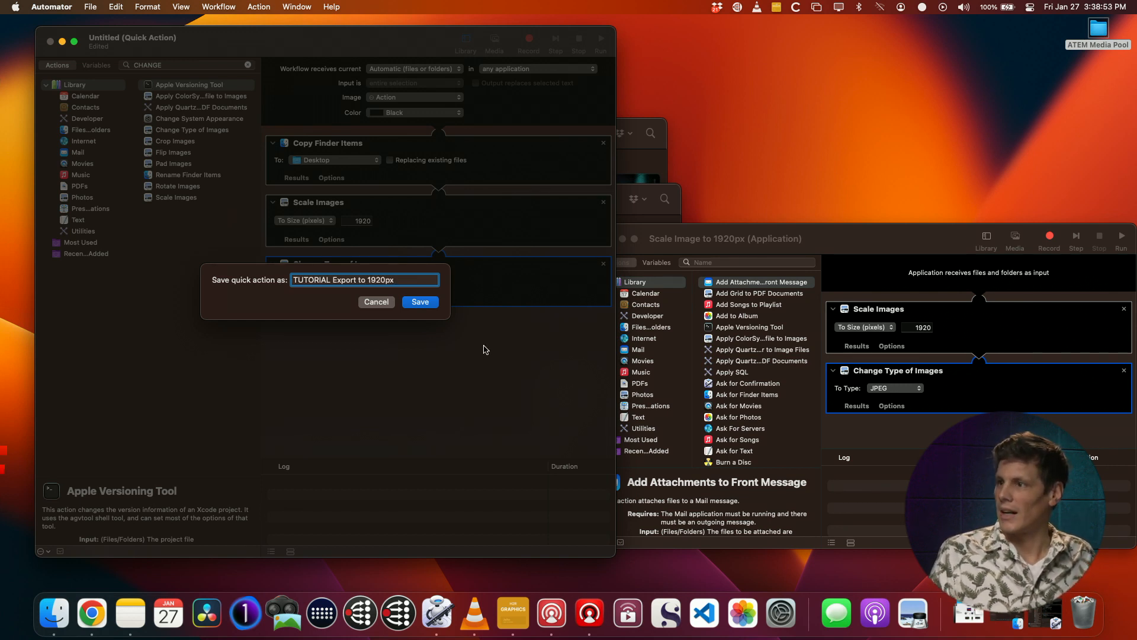
left_click(428, 307)
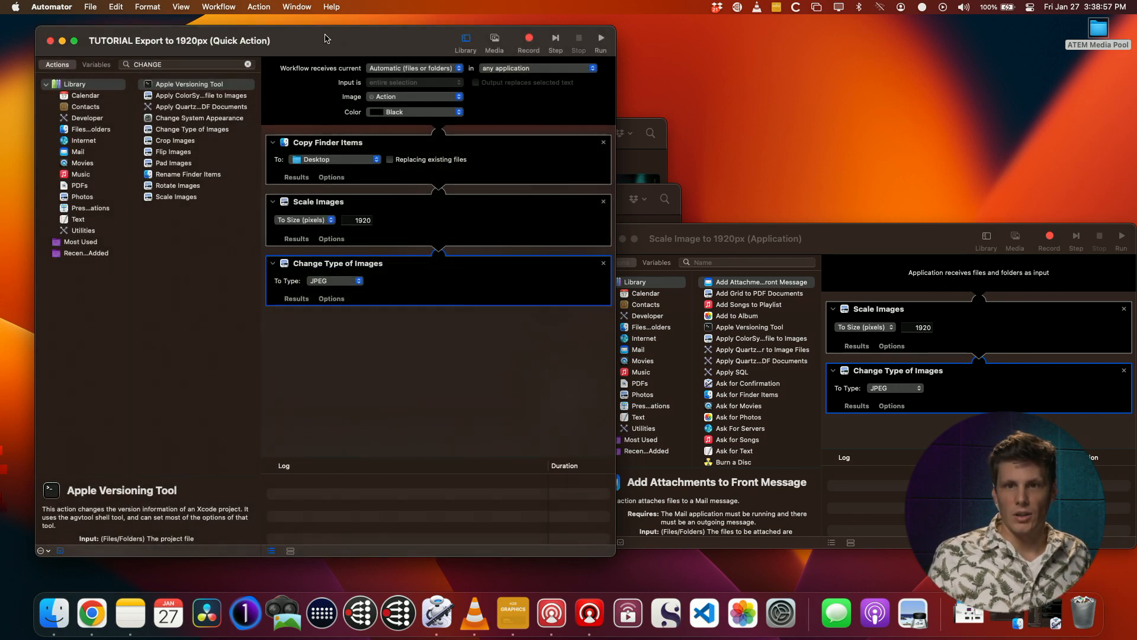
- Reveal the saved TUTORIAL Export to 1920px quick action in its Services folder in Finder
right_click(135, 42)
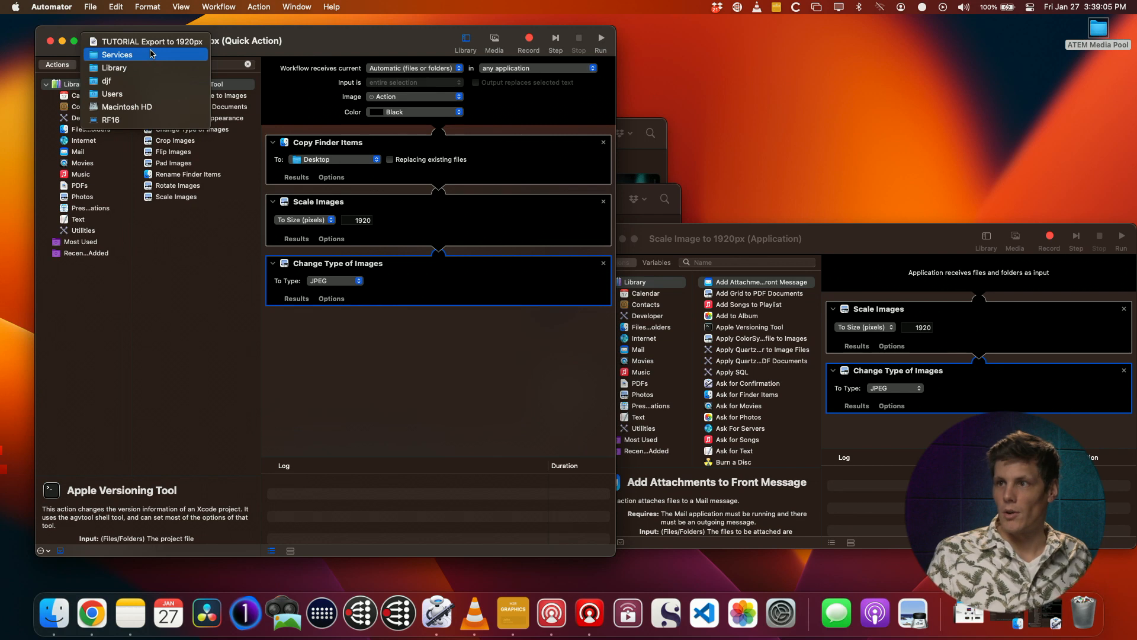
left_click(148, 55)
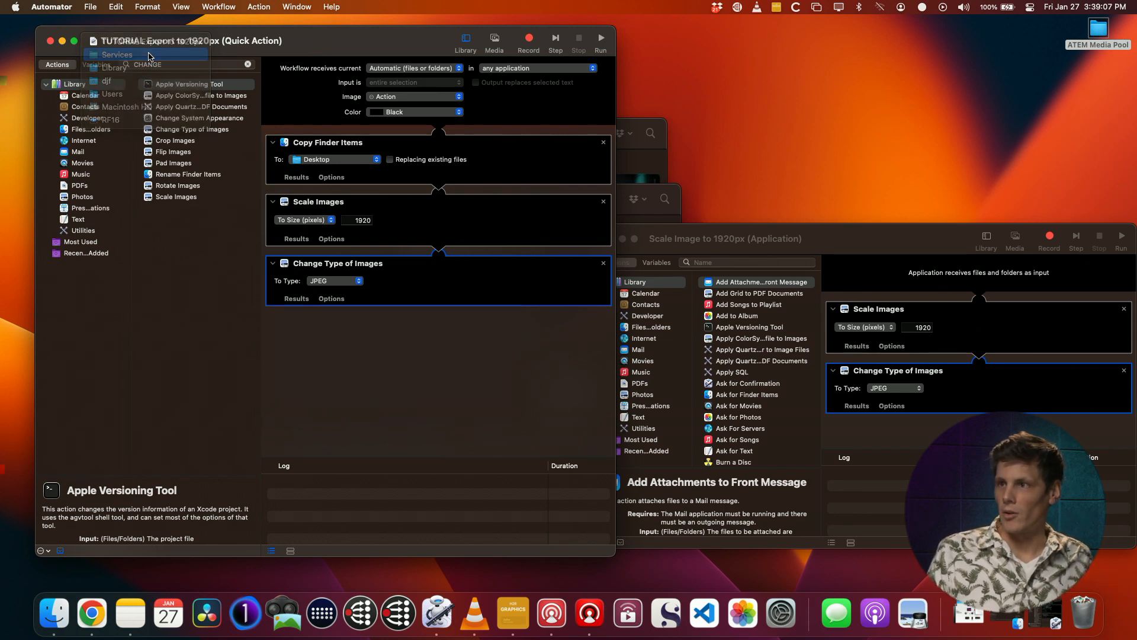
scroll(287, 280, "left", 5)
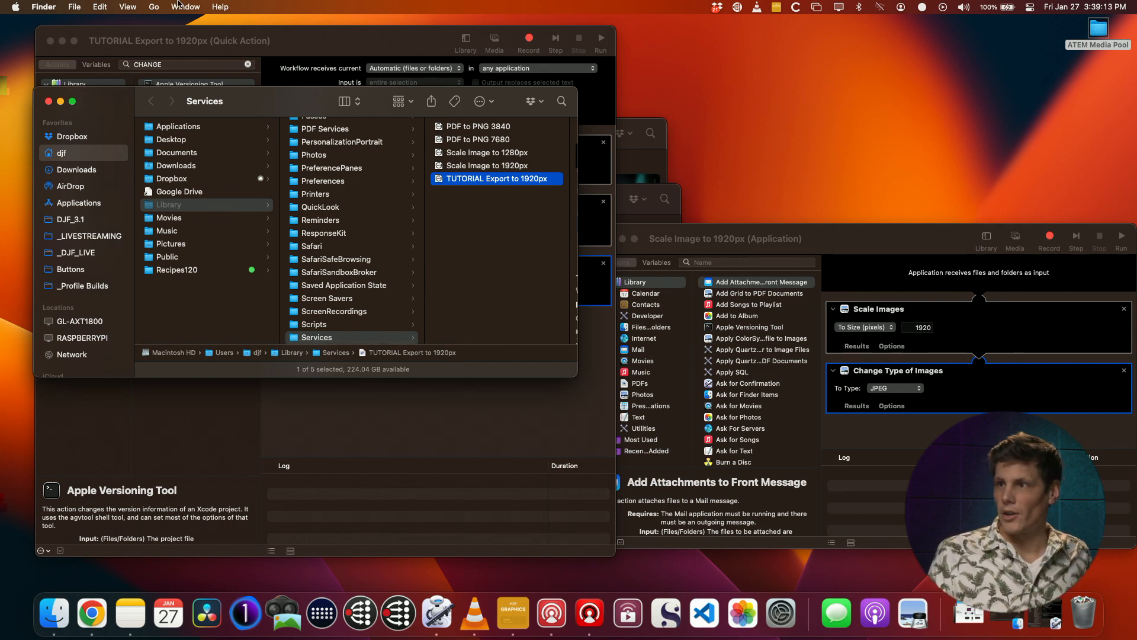
left_click(135, 8)
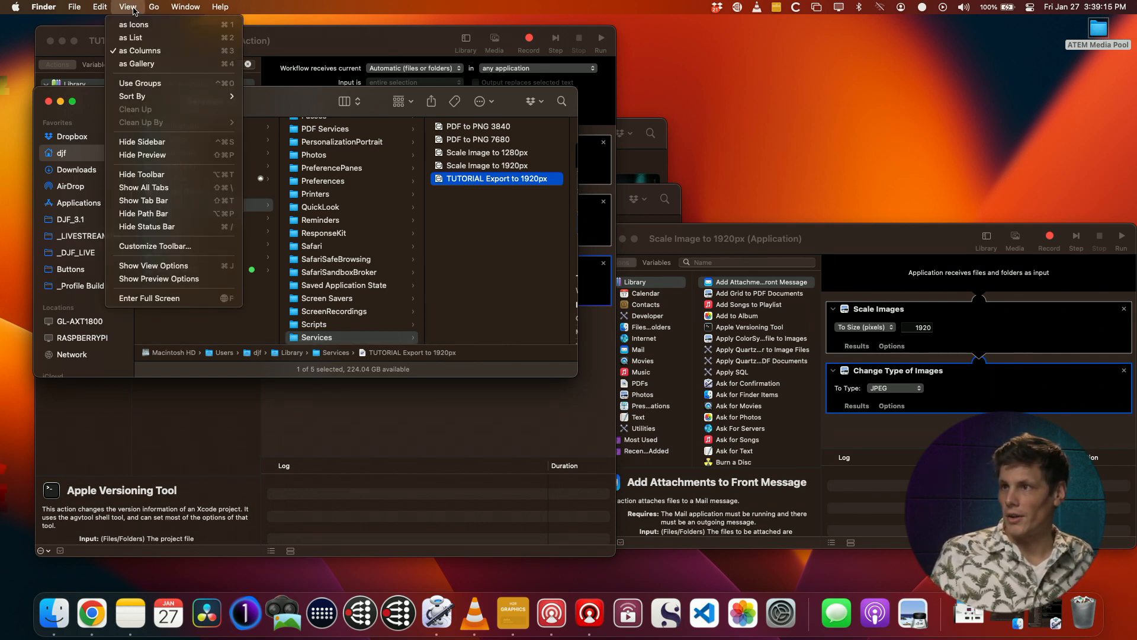
left_click(134, 8)
left_click(124, 6)
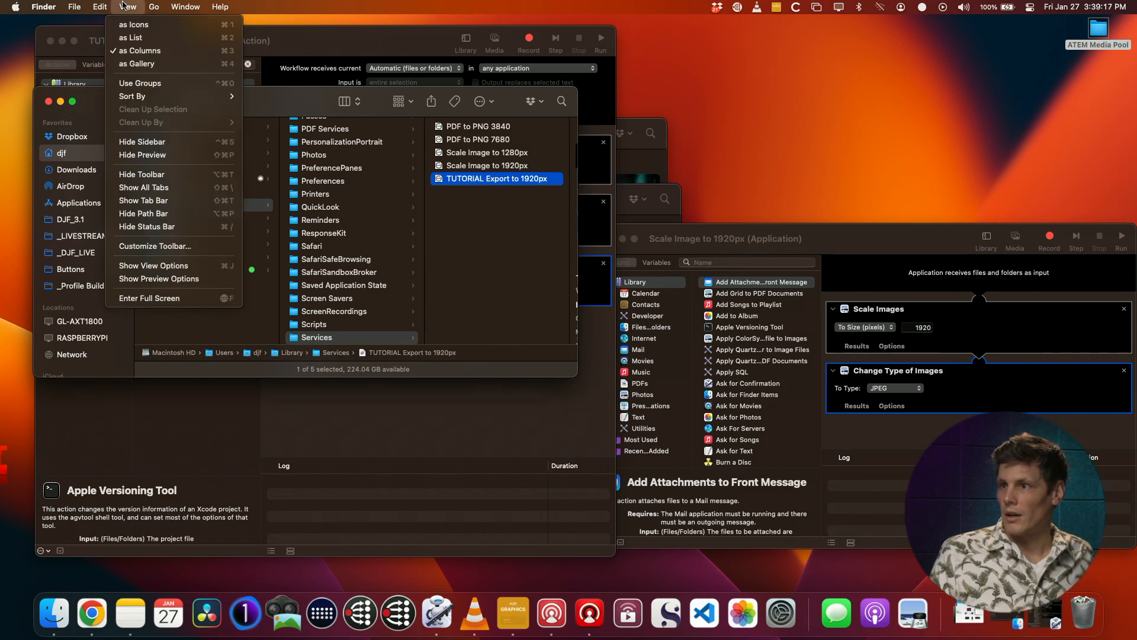
left_click(155, 6)
left_click(155, 6)
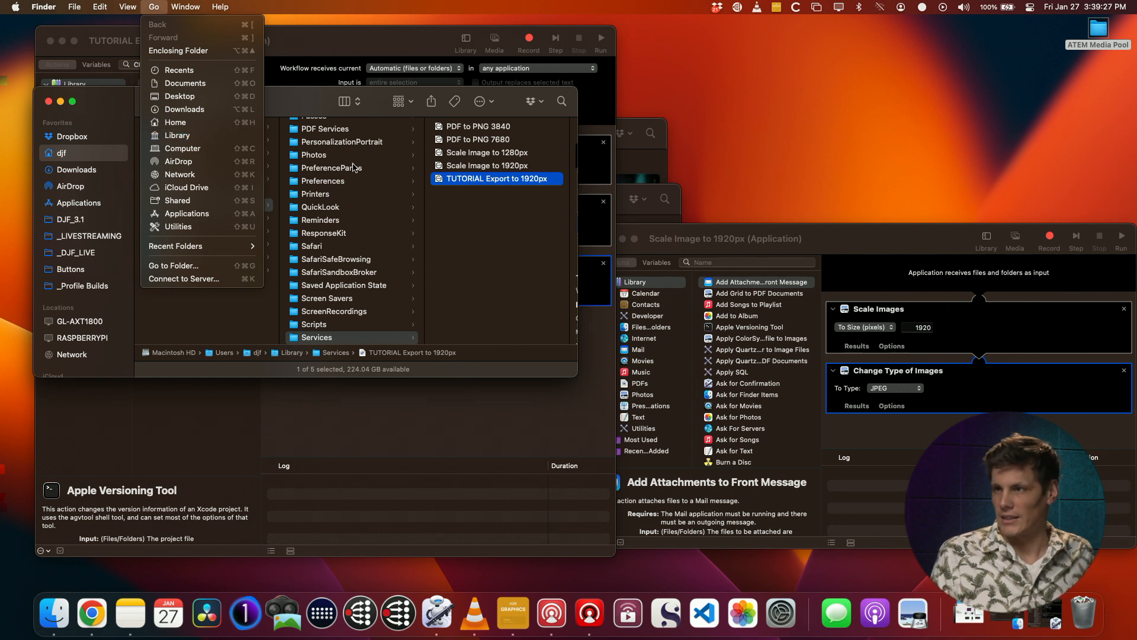
left_click(485, 257)
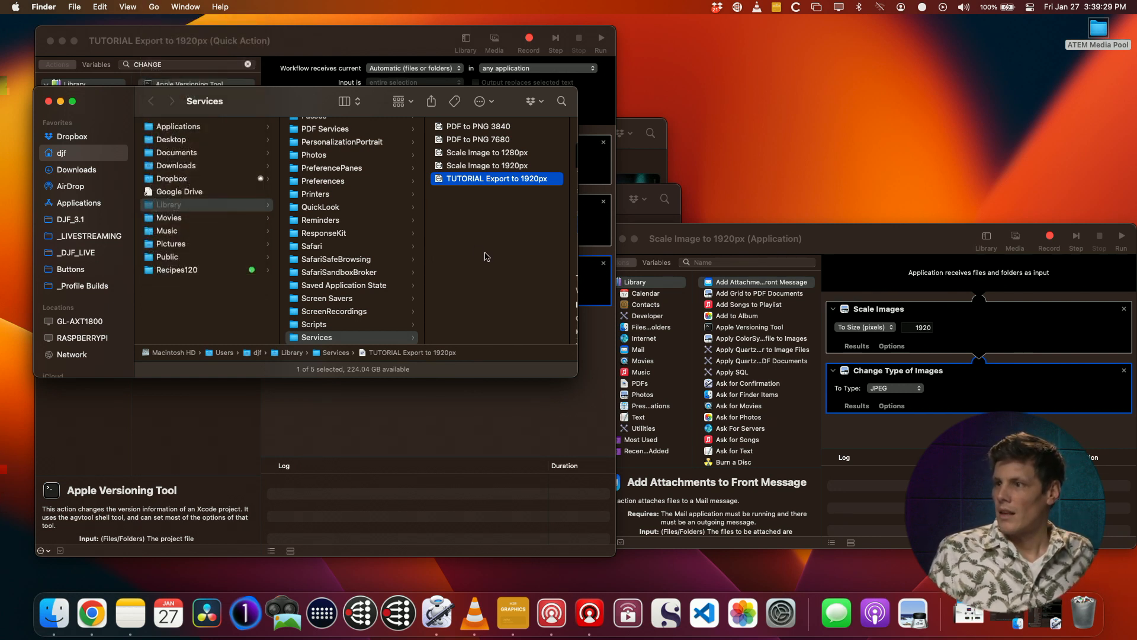
left_click(461, 243)
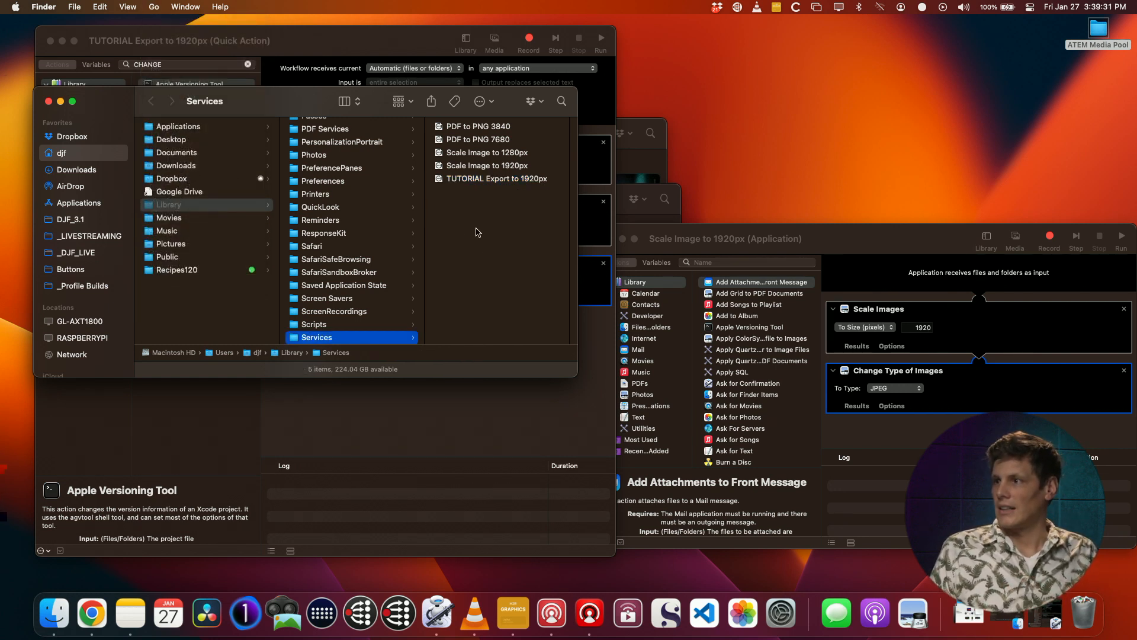
left_click(511, 180)
left_click(352, 219)
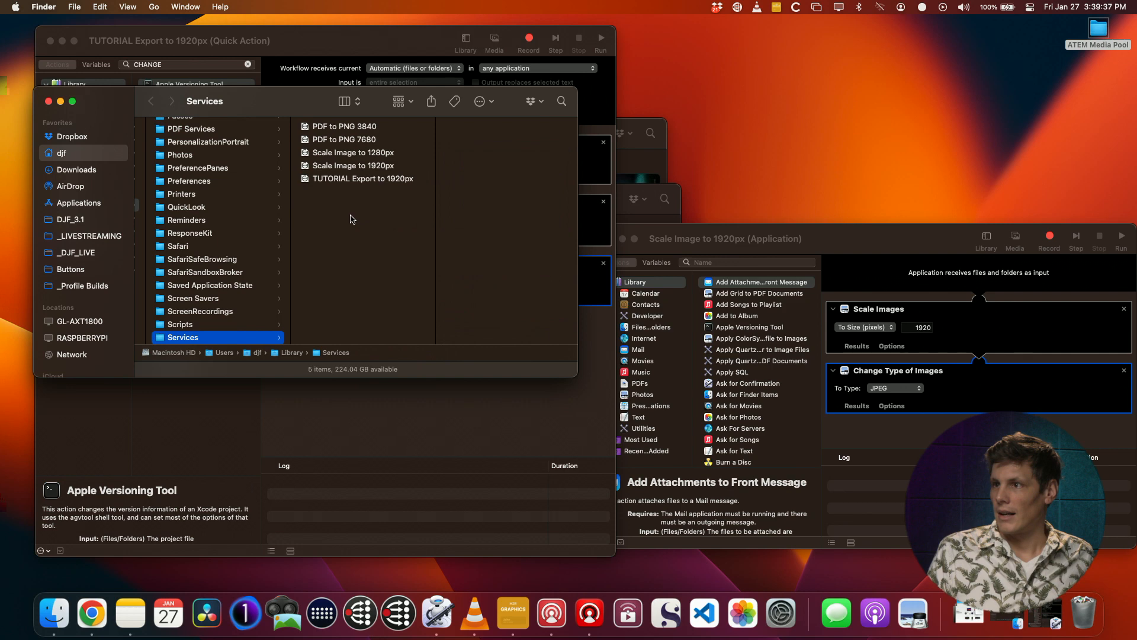
- Close the Services window and open the quick action customization list from Capture 16 2.jpg in the ATEM Media Pool folder
key("super+w")
right_click(496, 238)
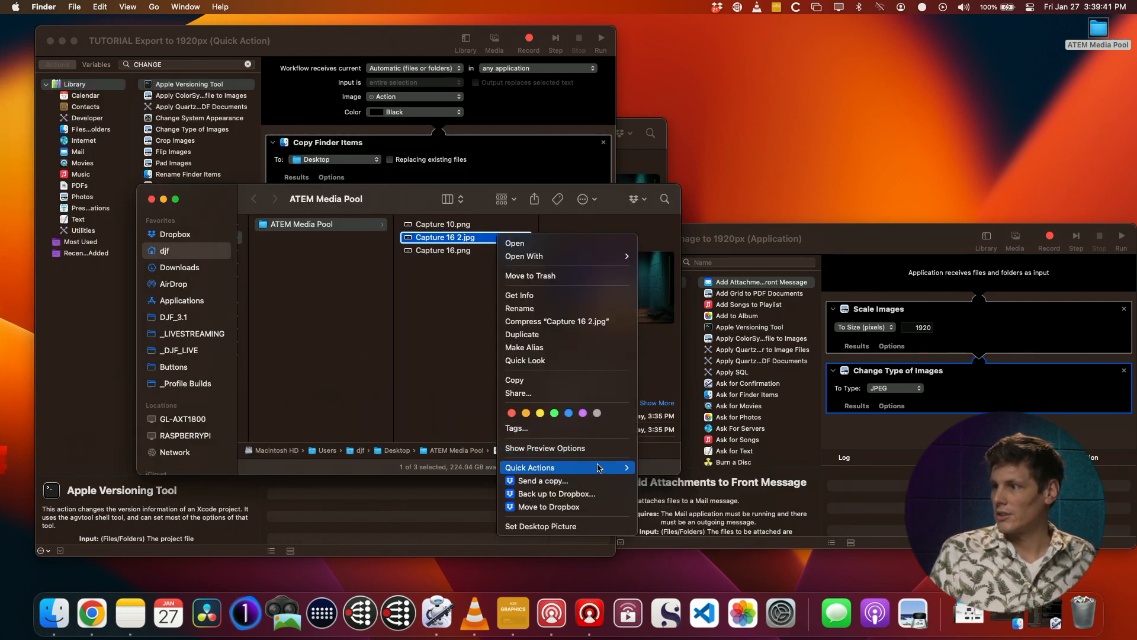
mouse_move(599, 468)
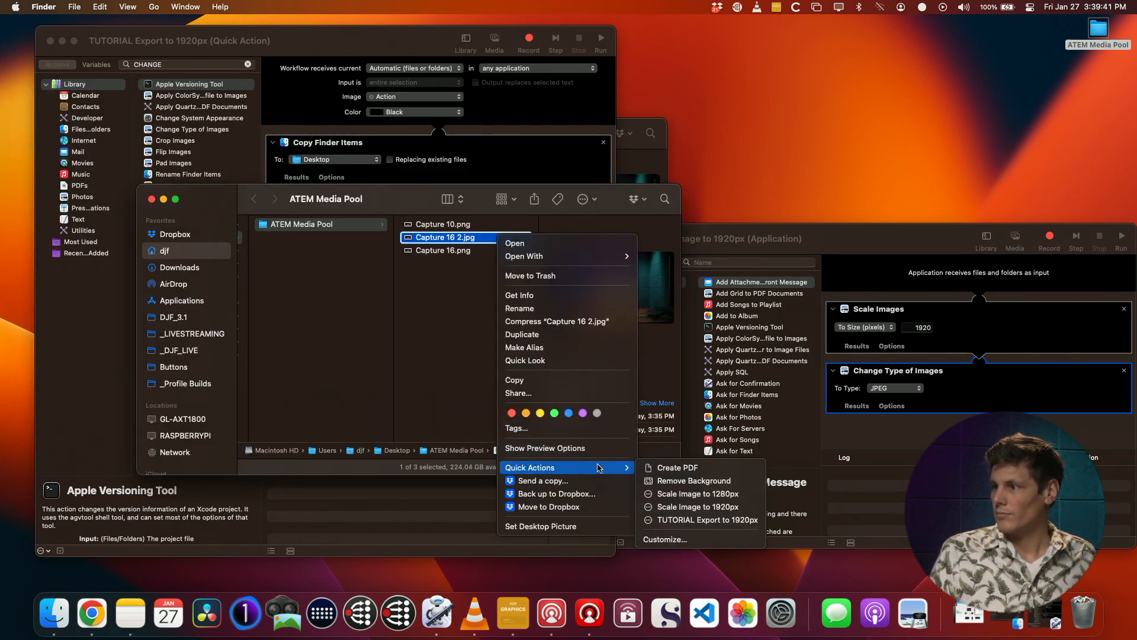
left_click(722, 537)
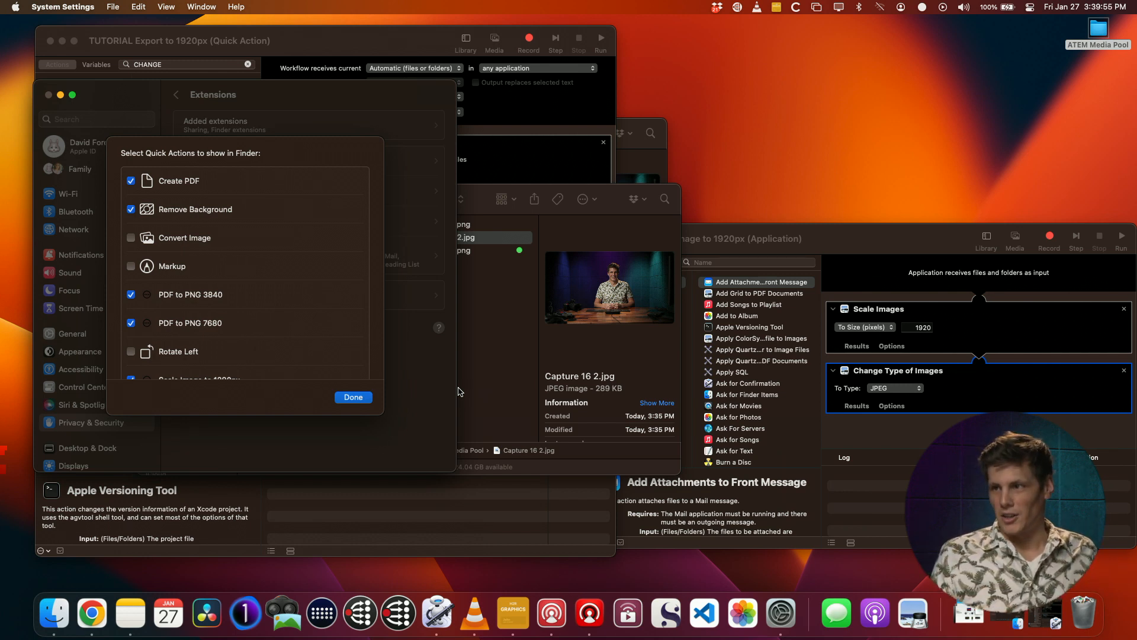
- Review which quick actions are enabled for Finder, including TUTORIAL Export to 1920px, and quit System Settings
scroll(307, 289, "down", 2)
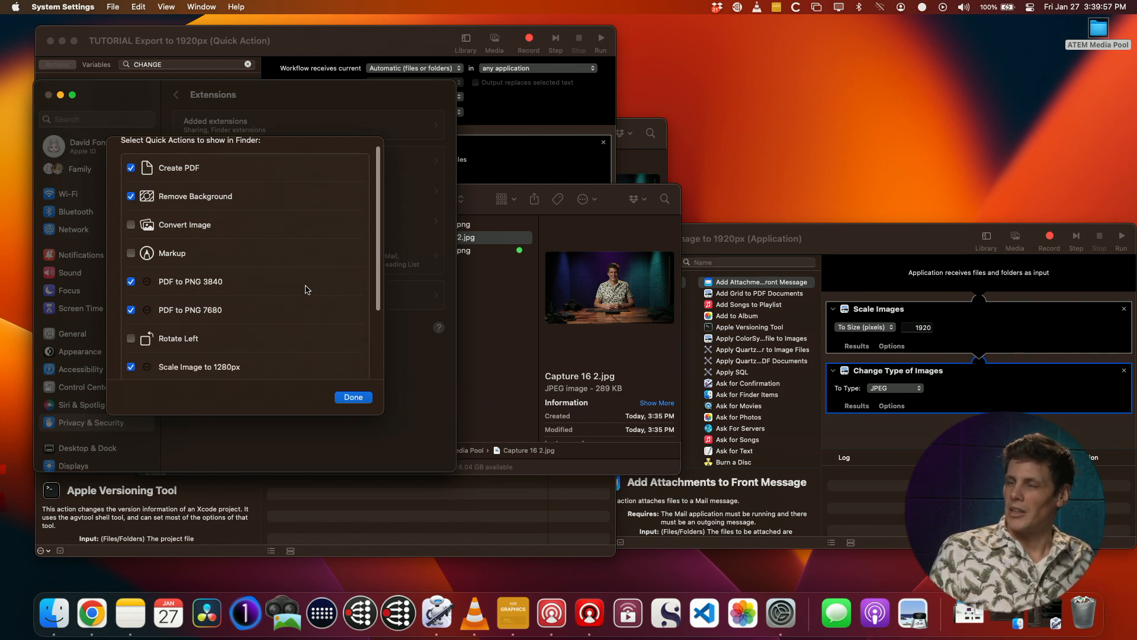
scroll(307, 289, "down", 2)
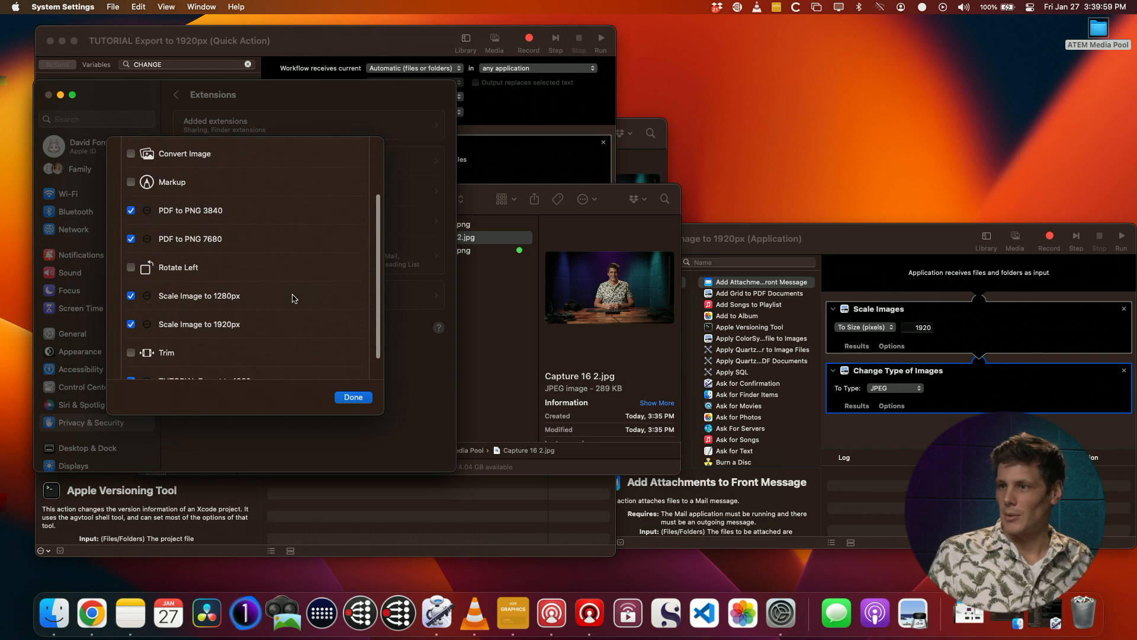
scroll(294, 298, "down", 1)
scroll(293, 298, "up", 5)
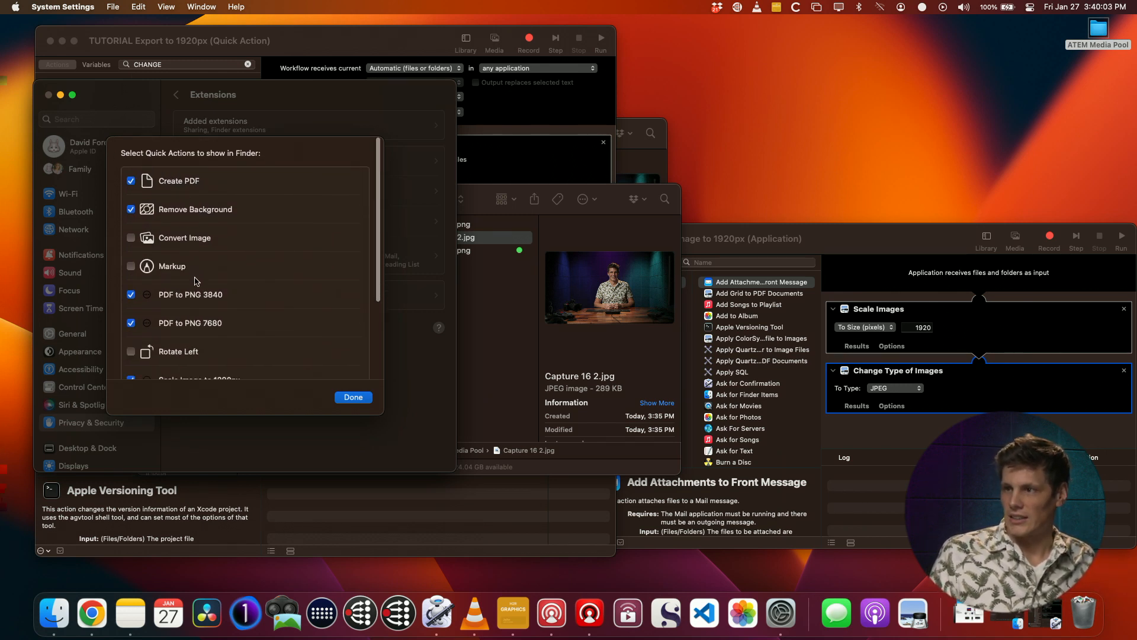
scroll(203, 292, "down", 5)
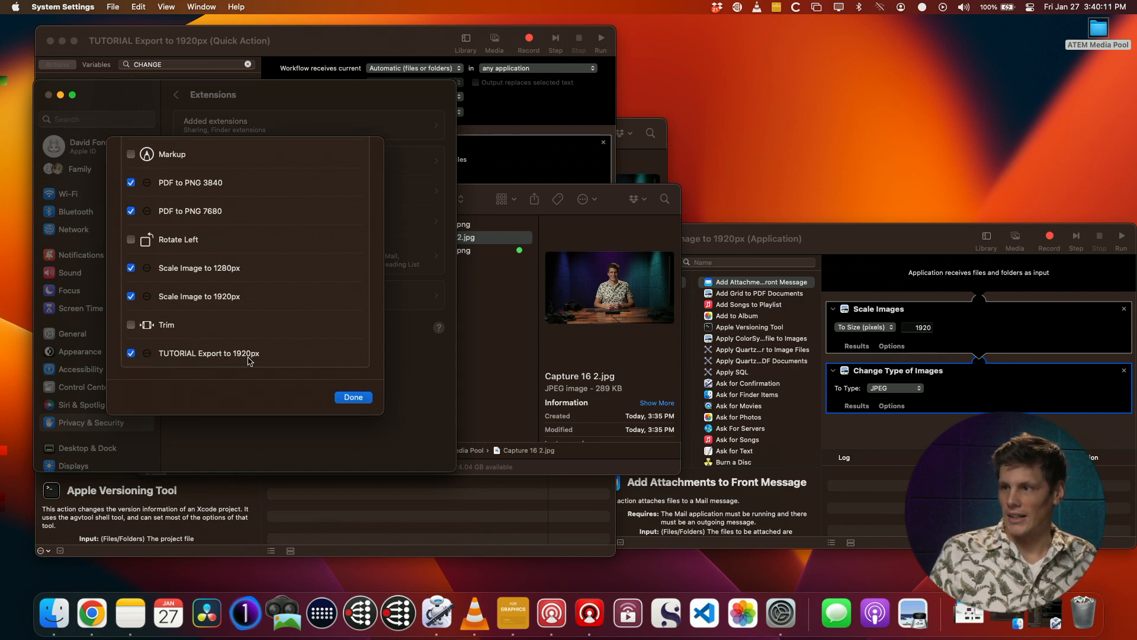
left_click(352, 396)
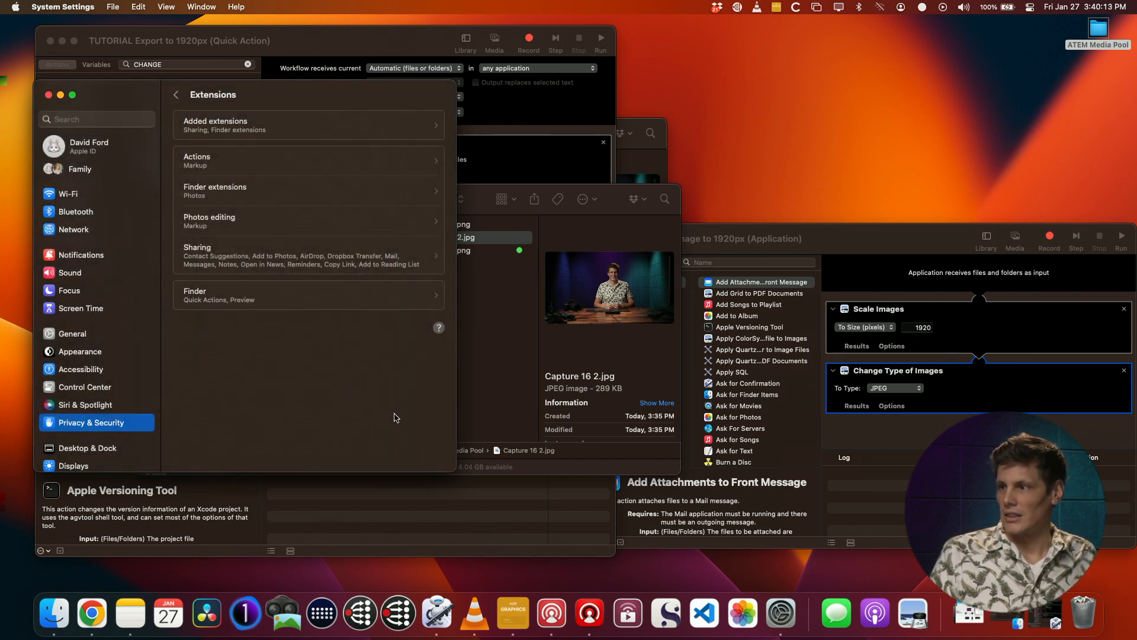
key("super+q")
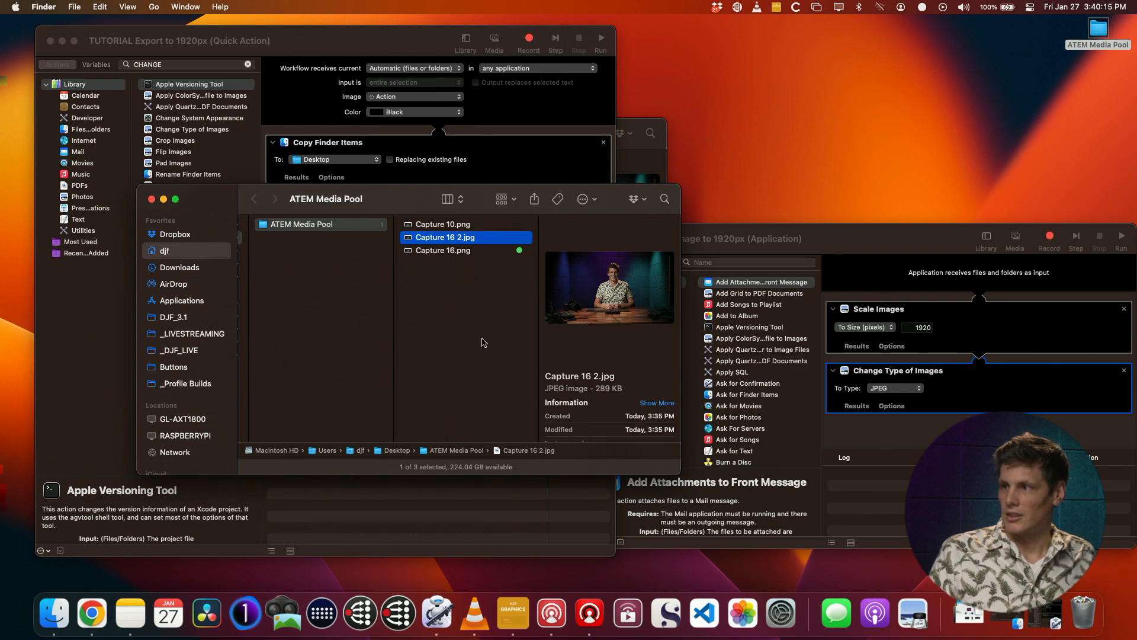
- Close the TUTORIAL Export to 1920px workflow window and move the ATEM Media Pool window into the freed space
left_click(297, 40)
key("super+w")
left_click_drag(398, 201, 303, 93)
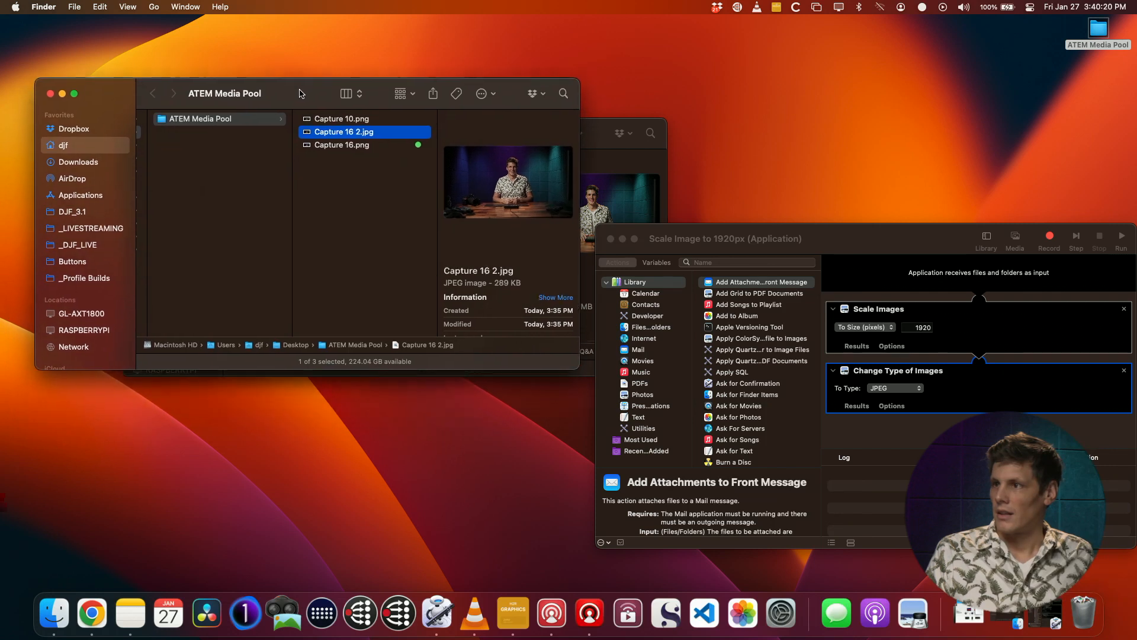
- Copy Capture 10.png and Capture 16.png from the ATEM Media Pool folder to the Desktop
left_click(391, 122)
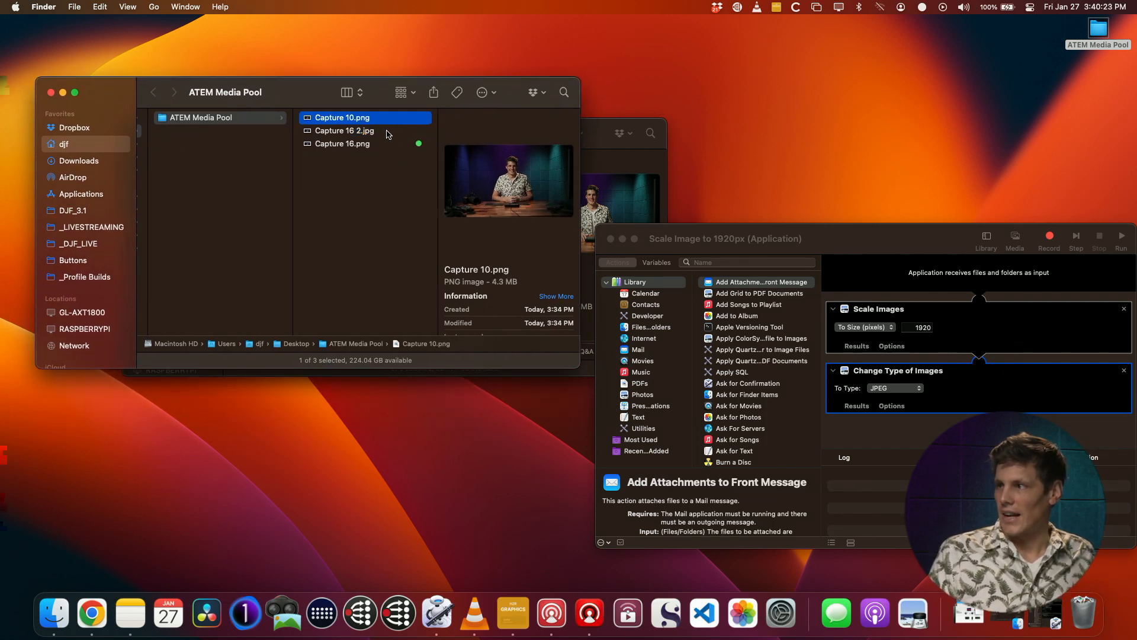
scroll(391, 133, "left", 3)
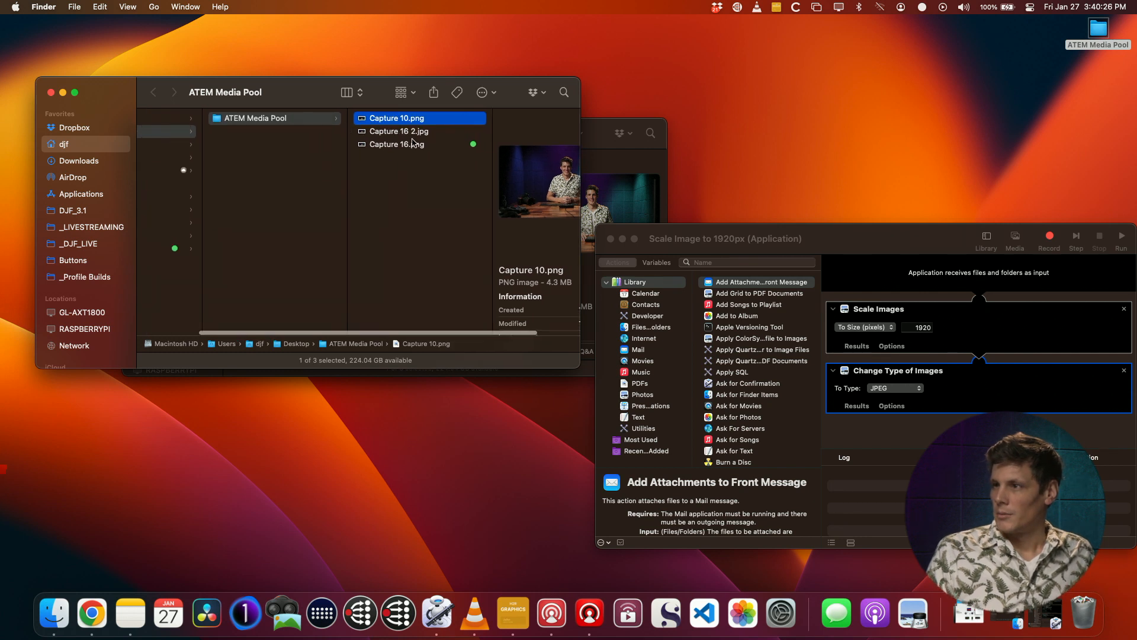
left_click(444, 145)
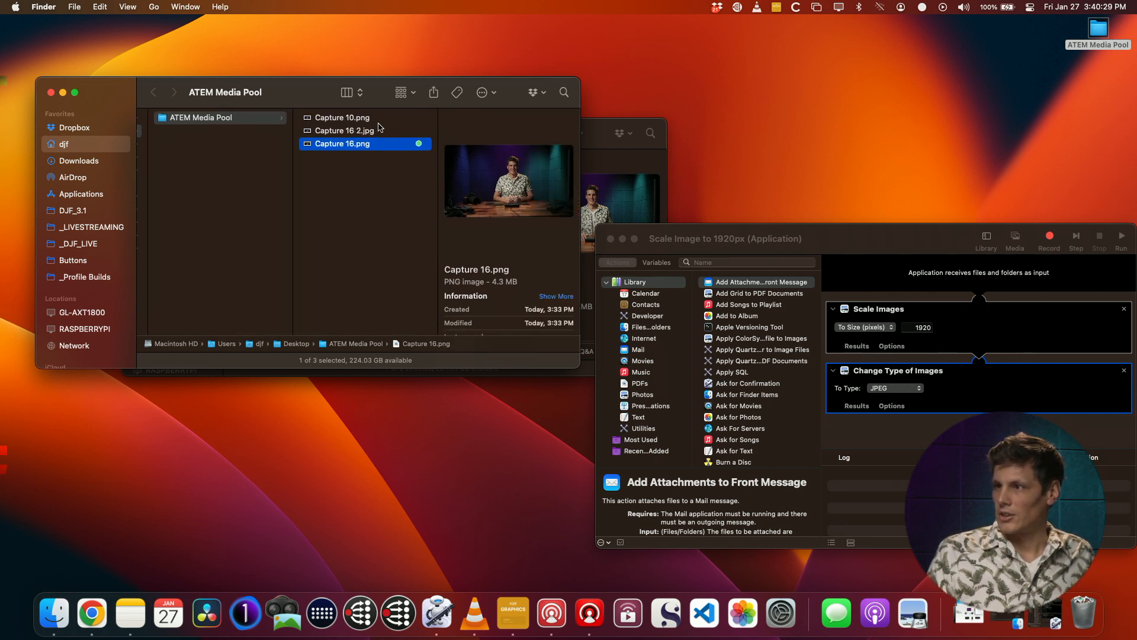
left_click(380, 120, "super")
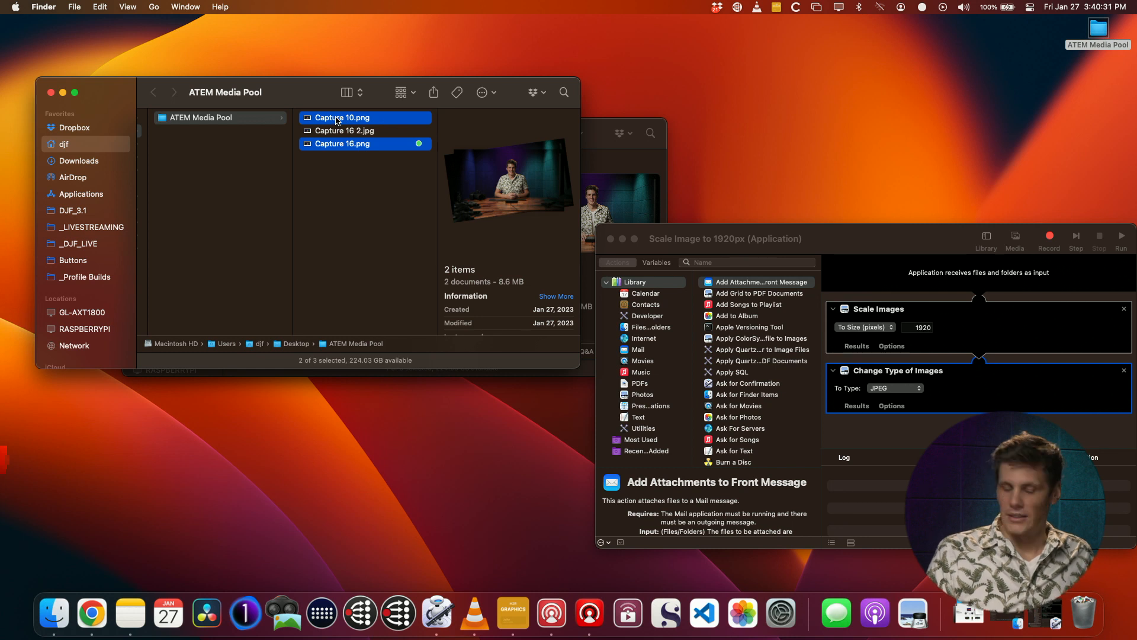
left_click_drag(336, 121, 224, 168)
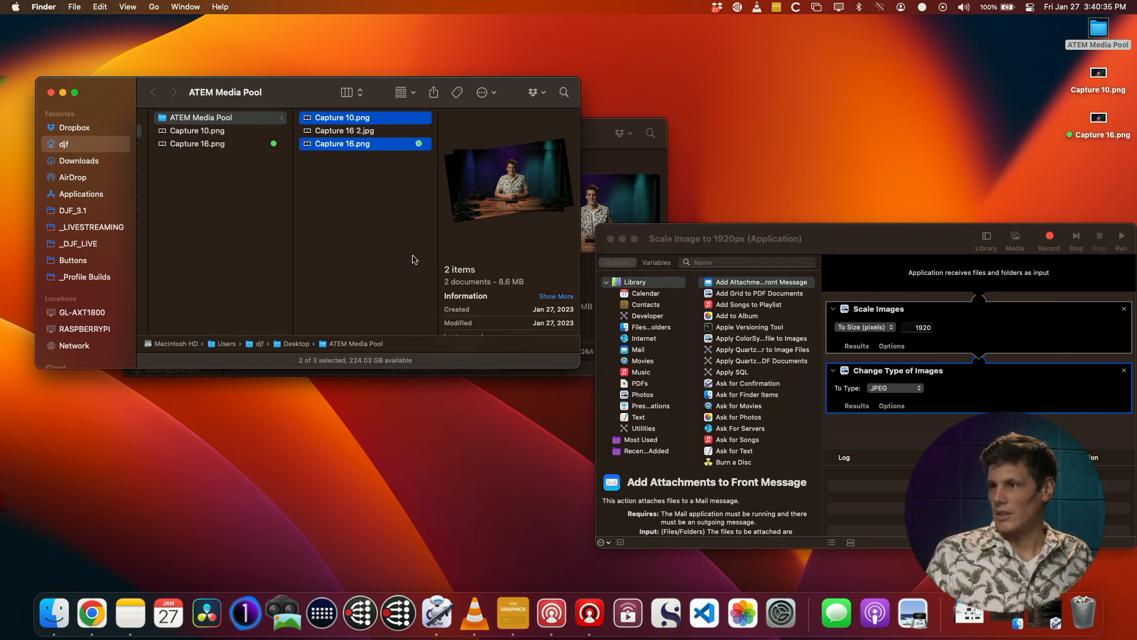
- Select the Desktop copies of Capture 10.png and Capture 16.png and minimize the Scale Image to 1920px Automator window
left_click(242, 134)
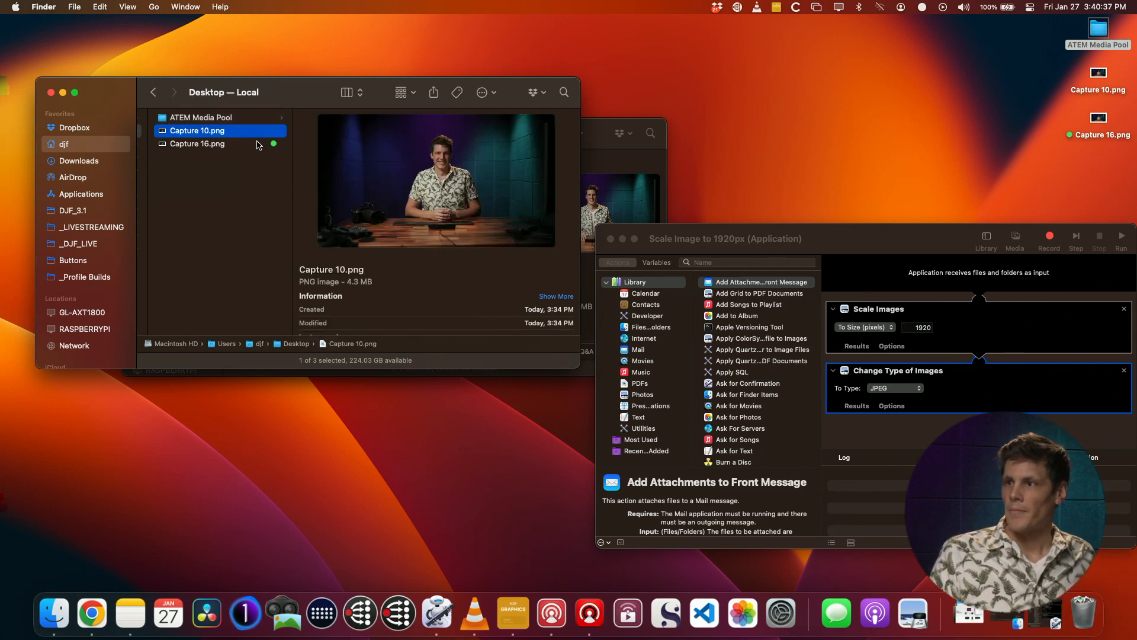
left_click(257, 145, "super")
right_click(247, 144)
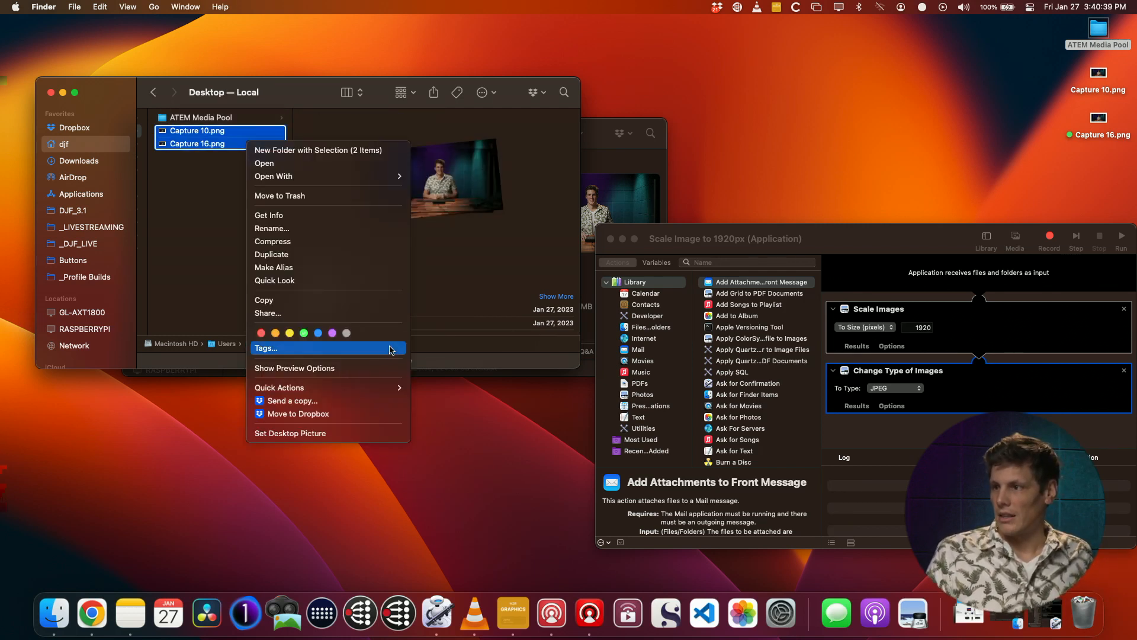
mouse_move(368, 390)
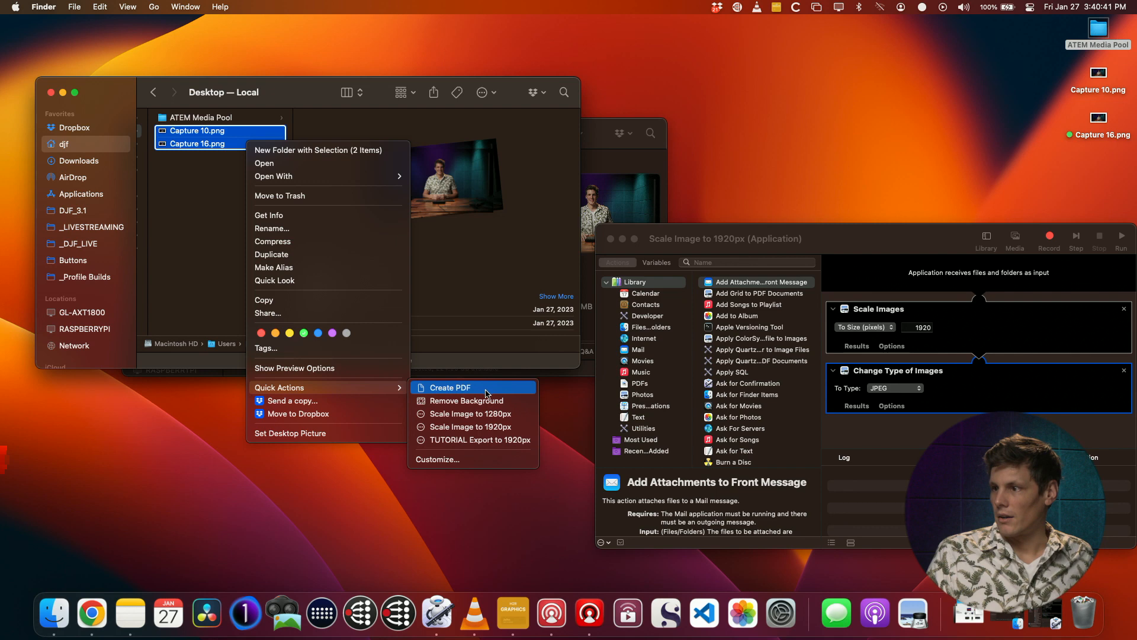
left_click(623, 238)
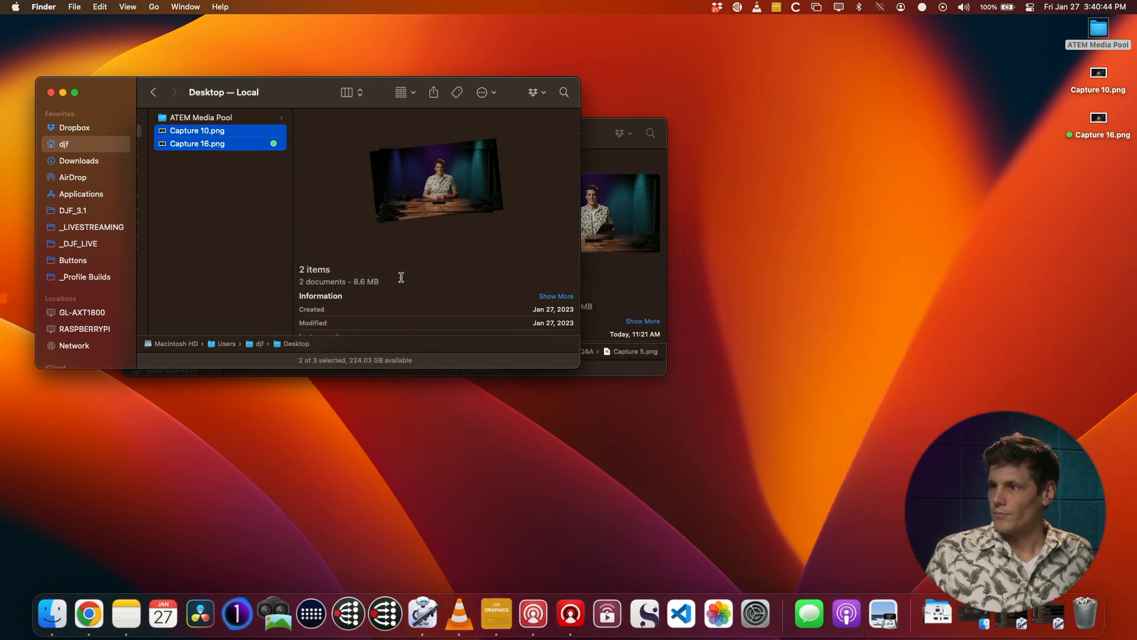
- Run the TUTORIAL Export to 1920px quick action on the two selected images and allow Finder to access the Desktop folder
right_click(239, 145)
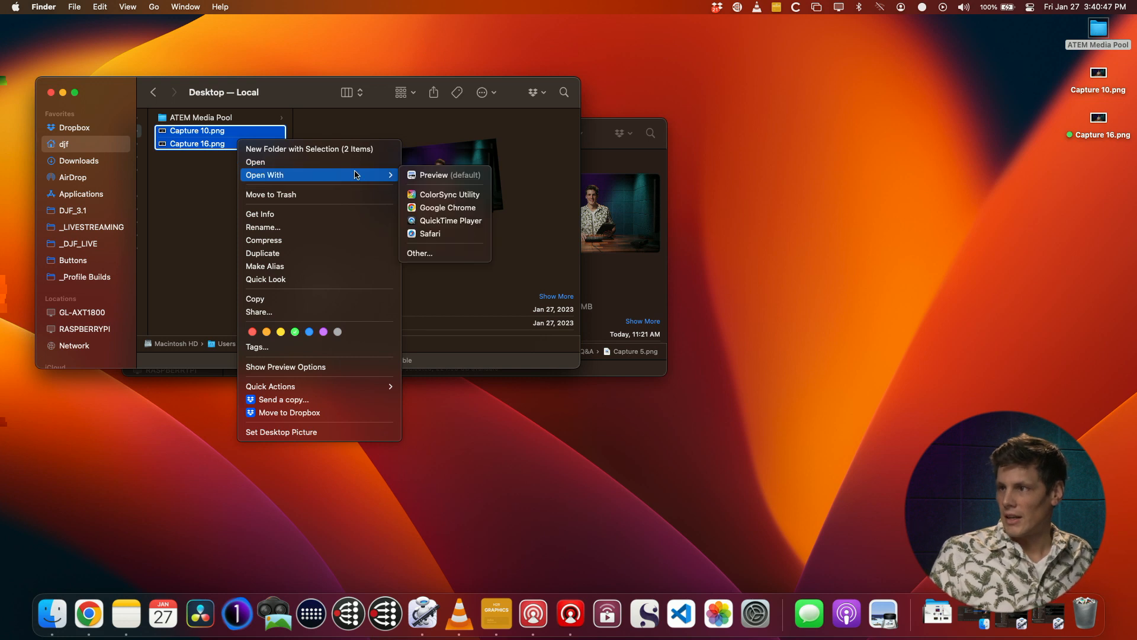
mouse_move(364, 384)
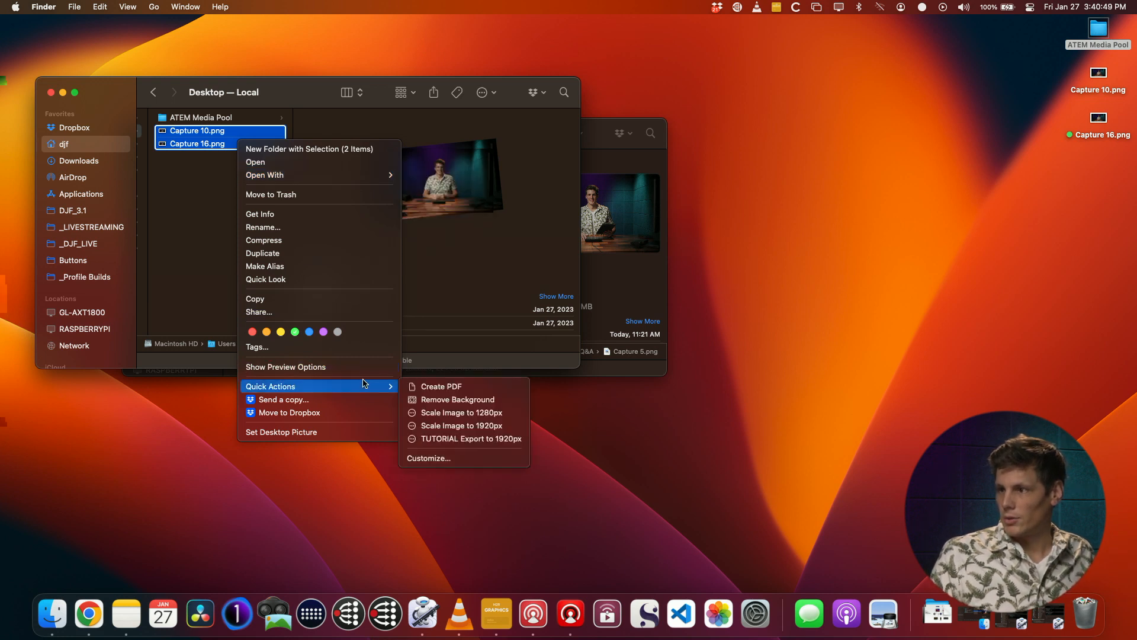
left_click(513, 439)
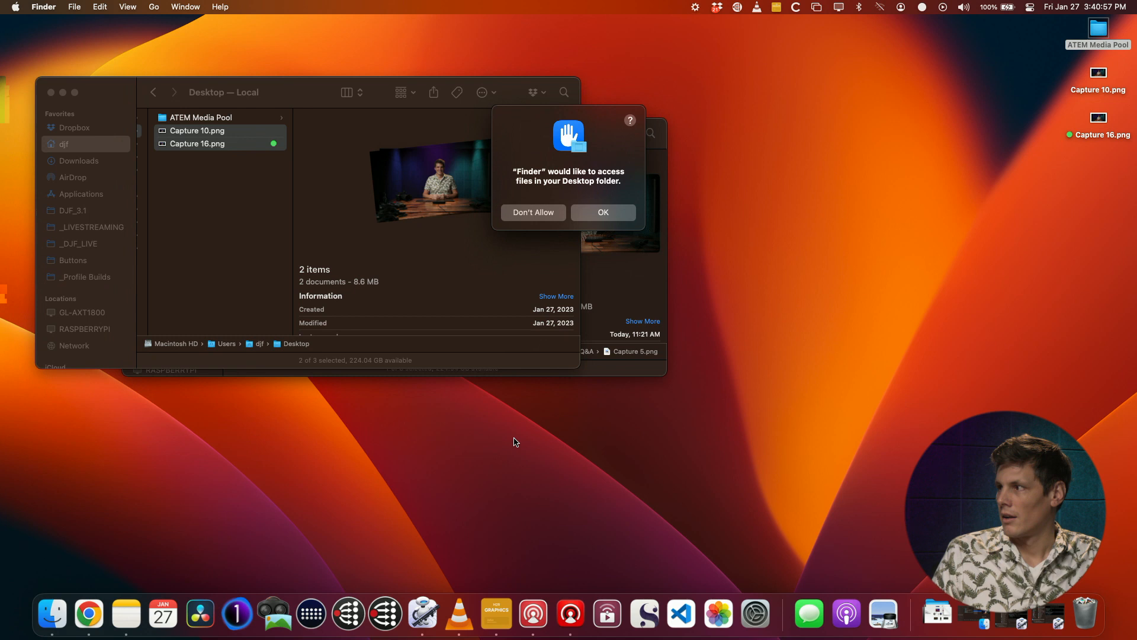
left_click(603, 212)
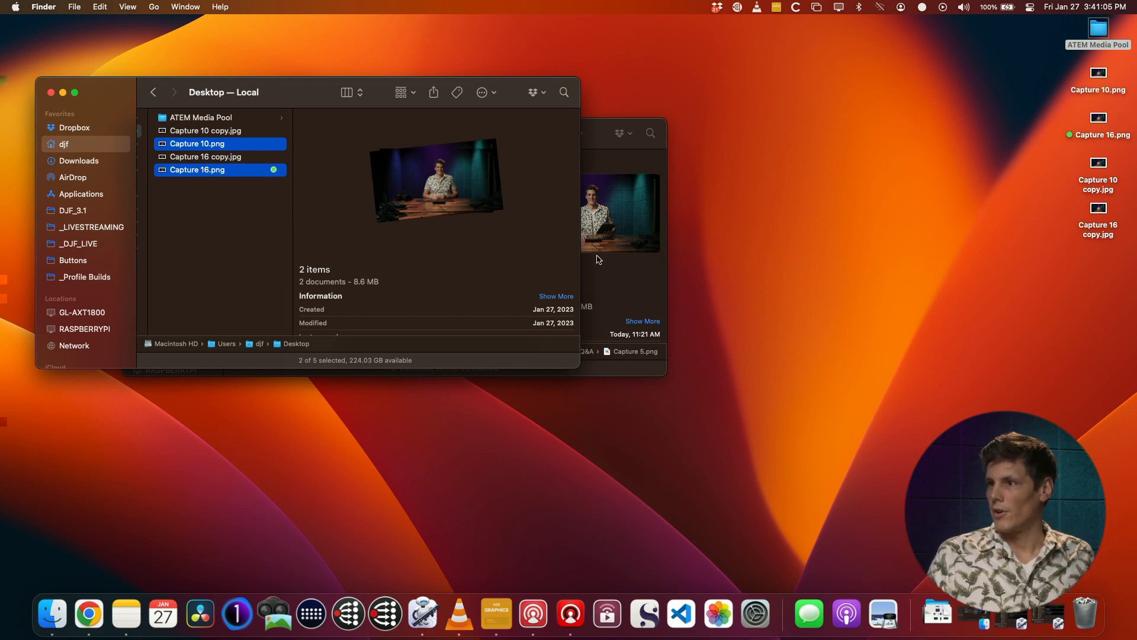
- Inspect the exported Capture 10 copy.jpg and preview Capture 16 copy.jpg with Quick Look
left_click(253, 131)
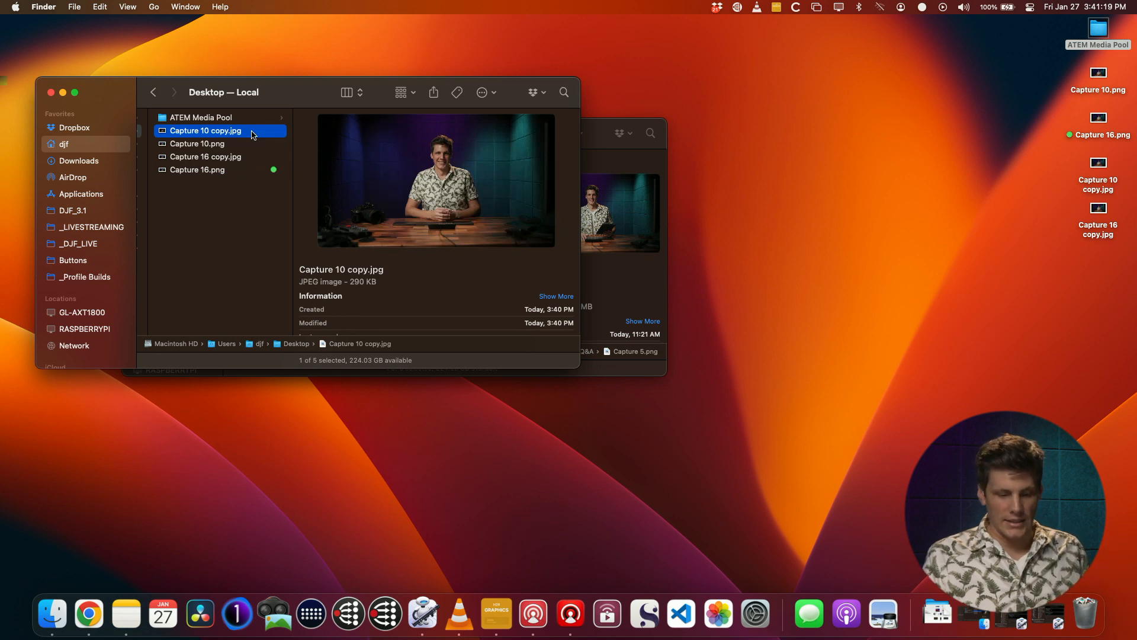
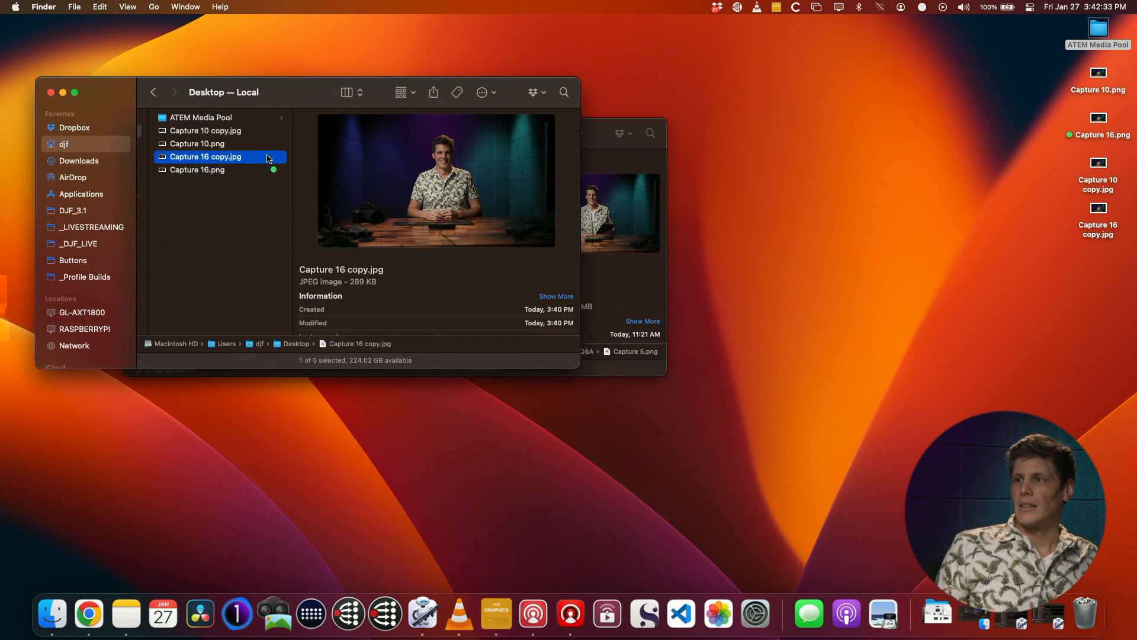
key("space")
key("space")
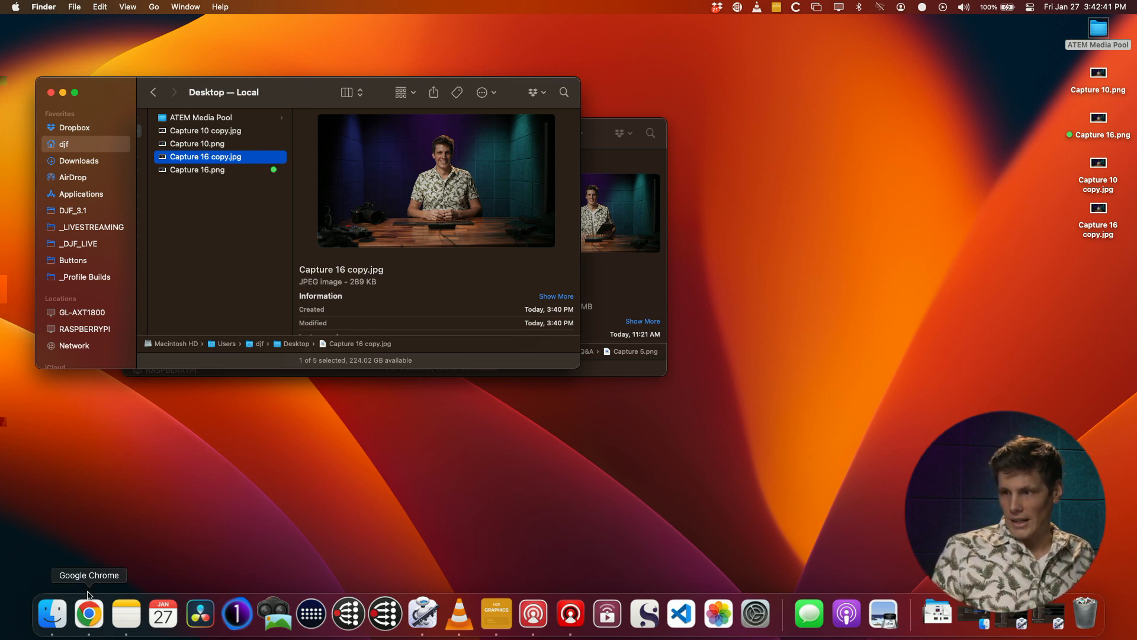
- Switch to Google Chrome and open photopea.com in a new tab
left_click(89, 613)
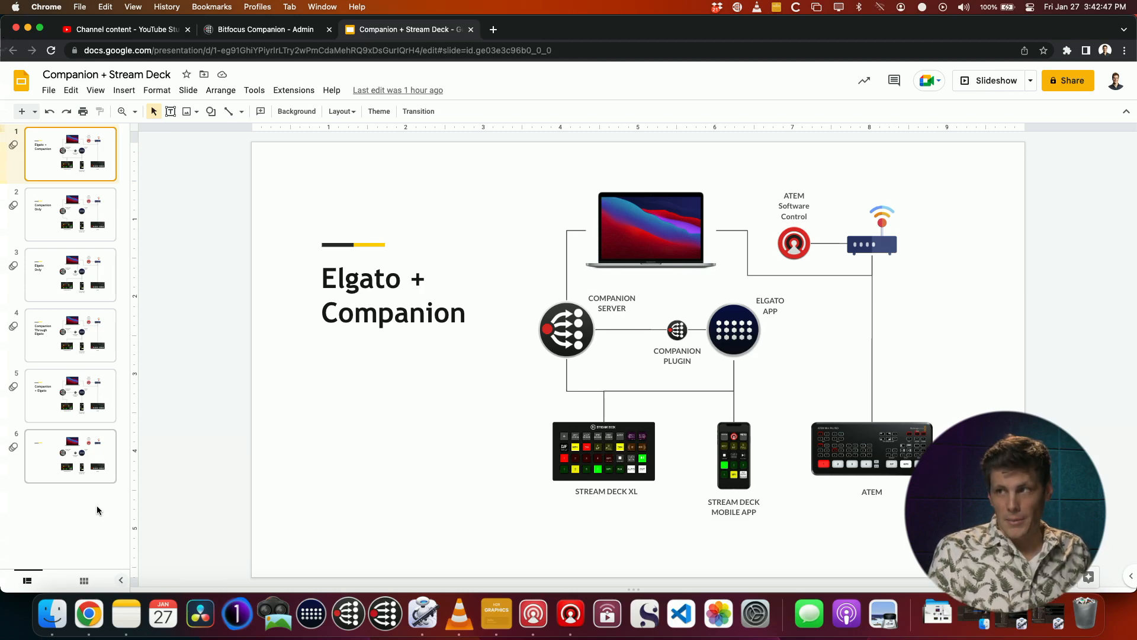
key("super+t")
type("photopea.com")
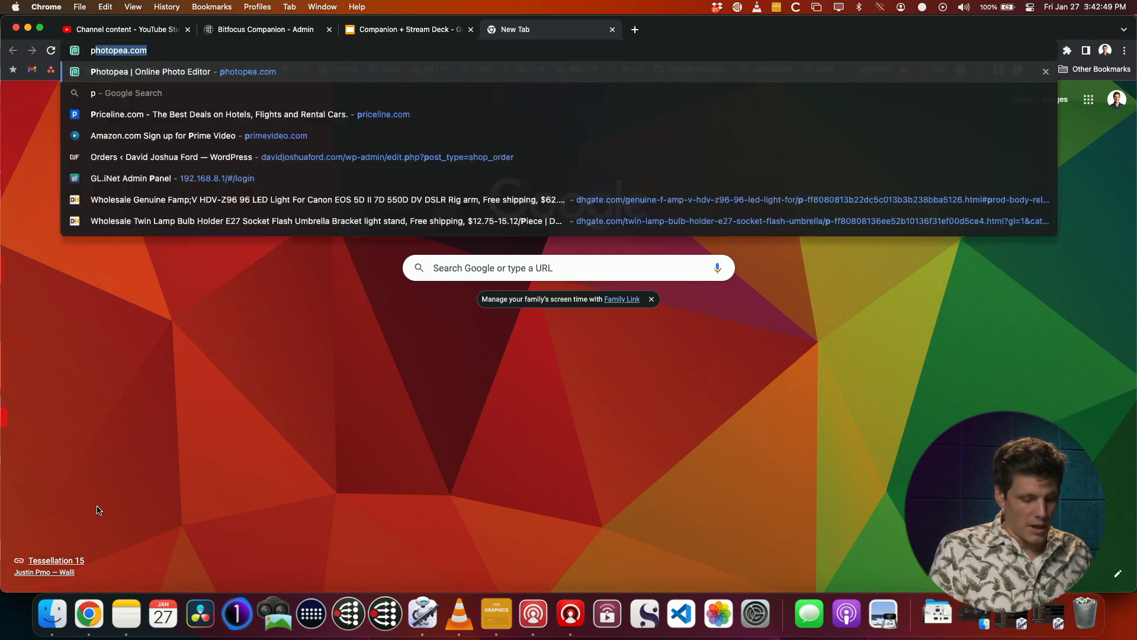
key("Return")
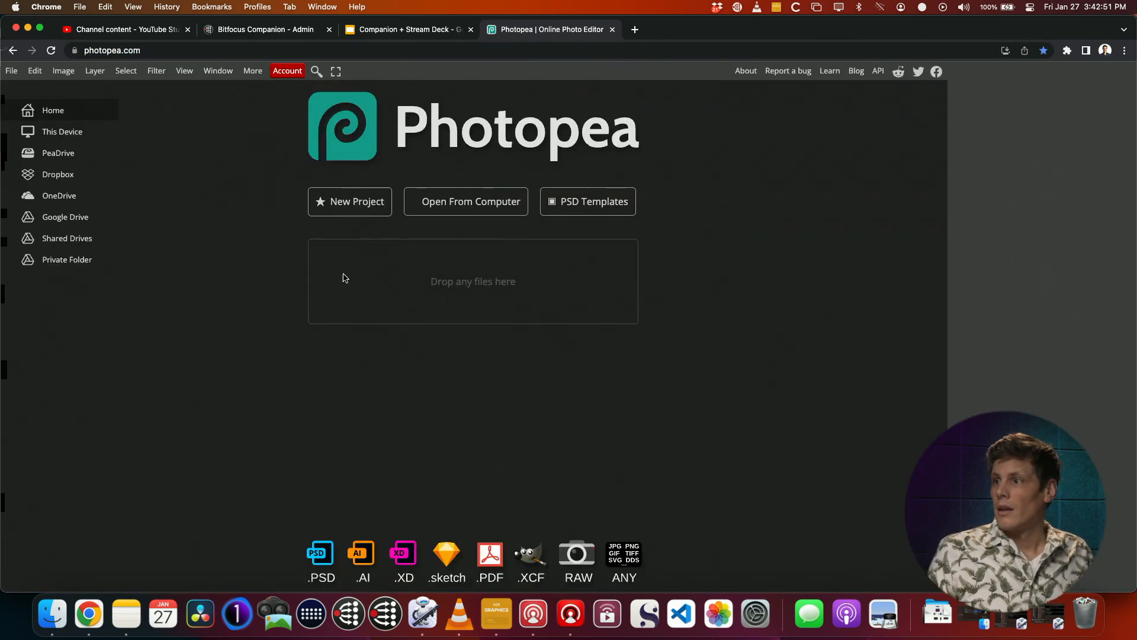
- Open the exported Capture 16 copy.jpg in Photopea and add the text "DJF LIVE" beside the man, on the left of the image
left_click(418, 205)
left_click_drag(284, 155, 730, 261)
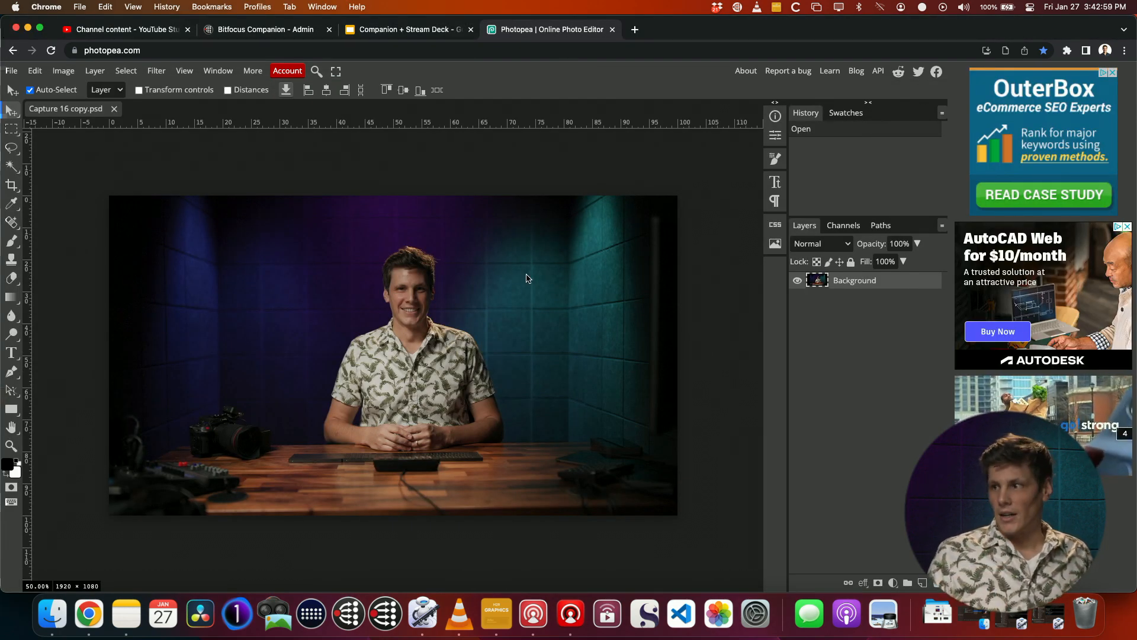
key("t")
left_click(178, 307)
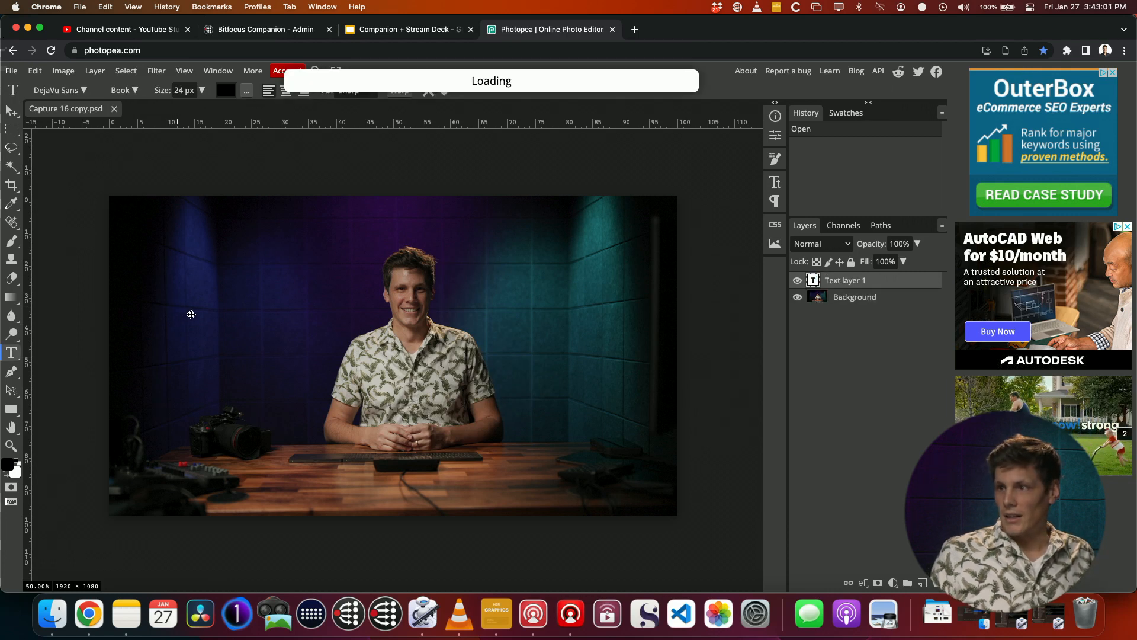
type("WE LIVE")
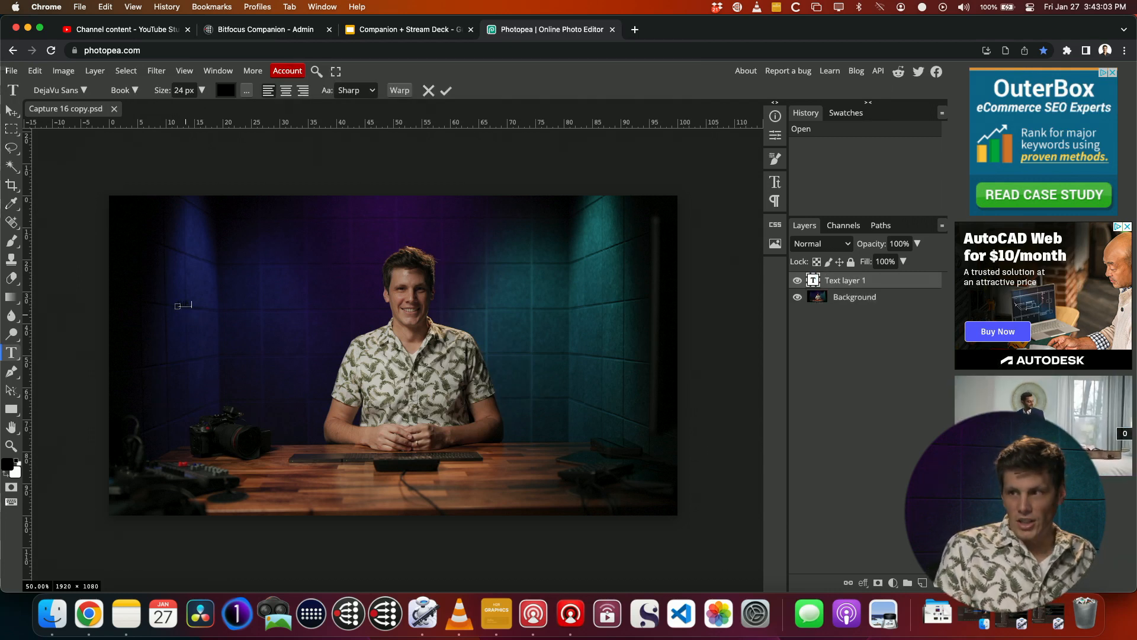
- Change the colour of the whole DJF LIVE text to white
key("ctrl+a")
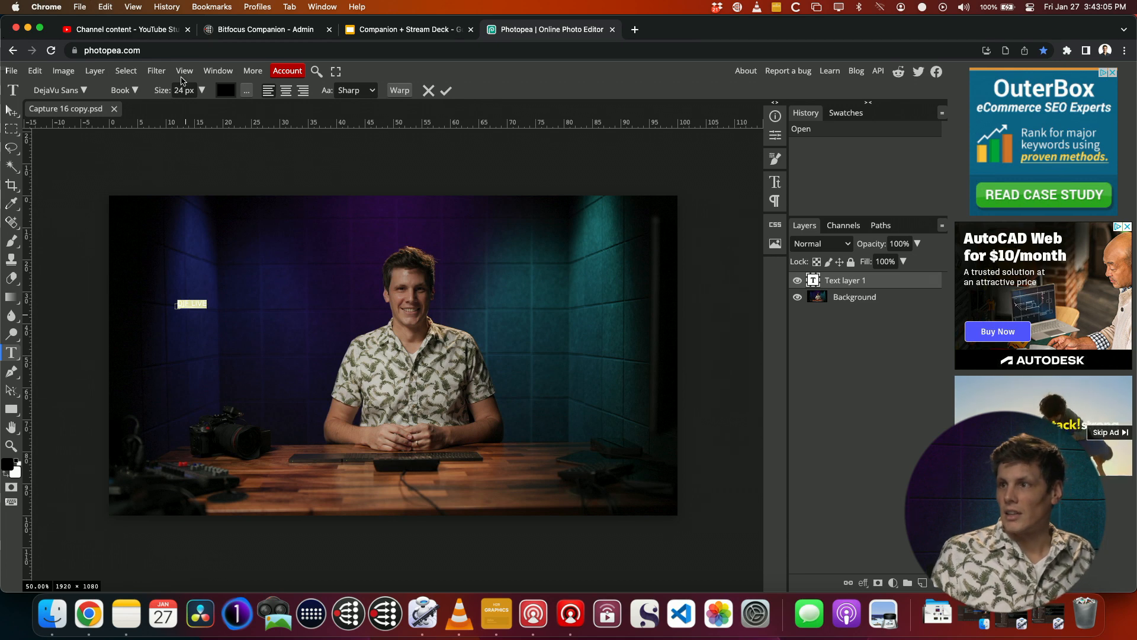
left_click(227, 92)
left_click(178, 259)
left_click(96, 176)
left_click(344, 186)
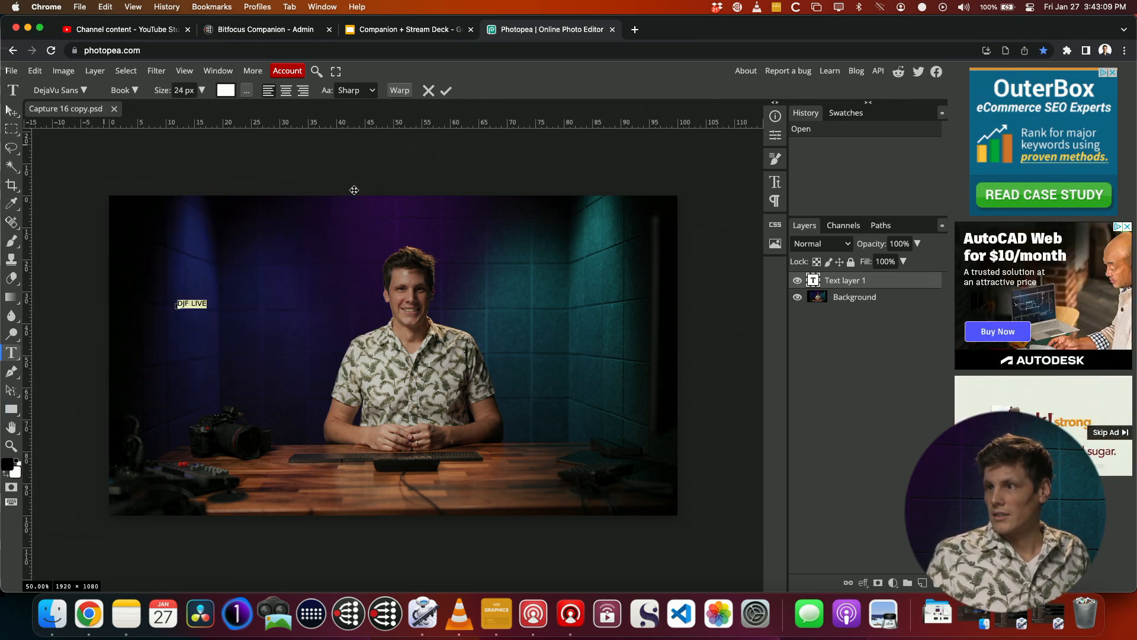
- Enlarge the DJF LIVE text to about 135 px and move it slightly up toward the image's upper-left area
left_click(201, 90)
left_click_drag(172, 107, 203, 109)
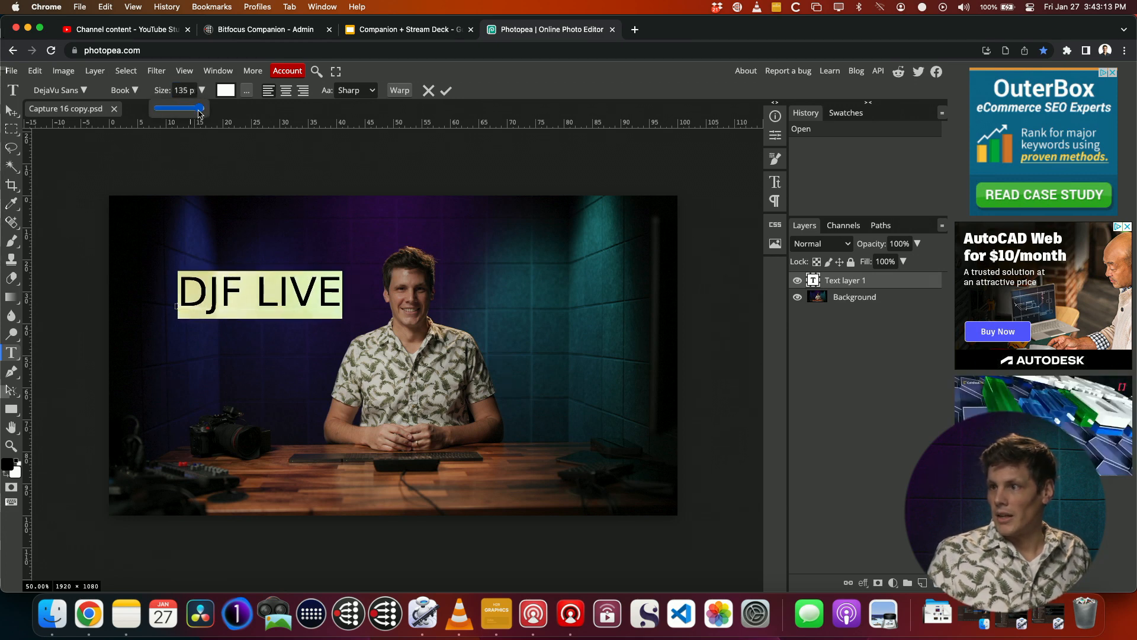
left_click(895, 284)
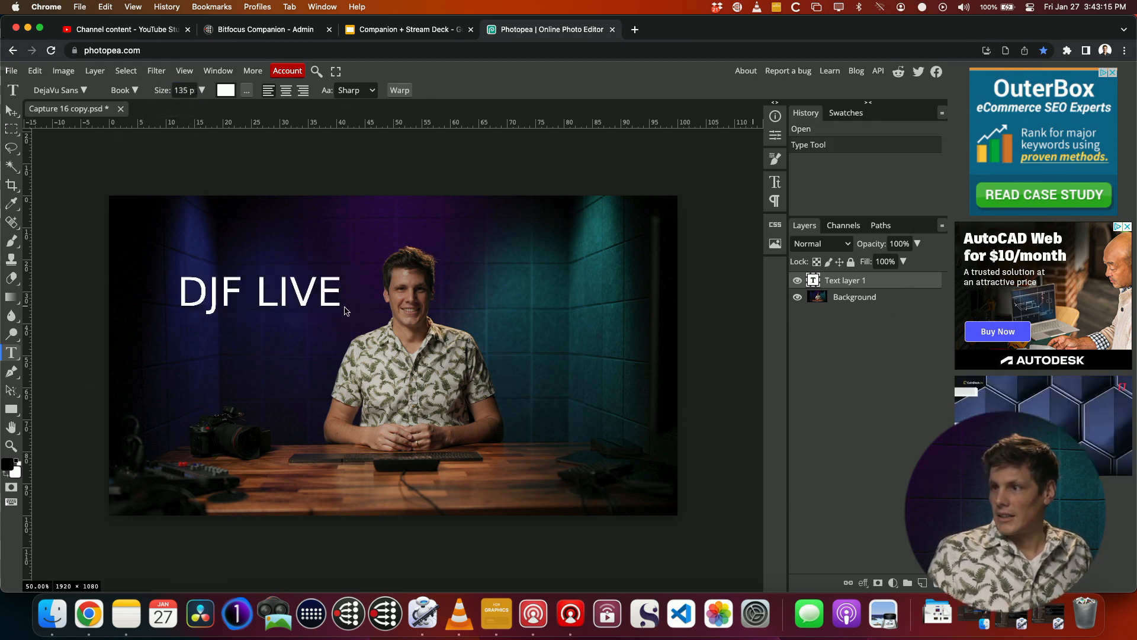
key("v")
left_click_drag(310, 296, 283, 263)
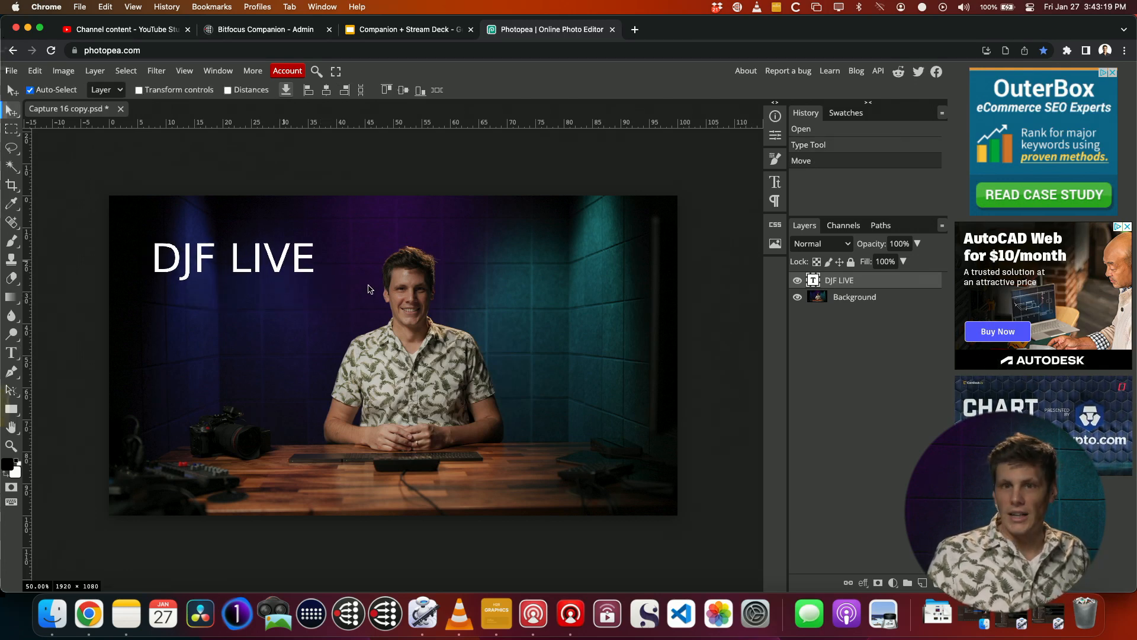
- Export the titled image as a 1920 × 1080 px JPG at 95% quality
left_click(12, 70)
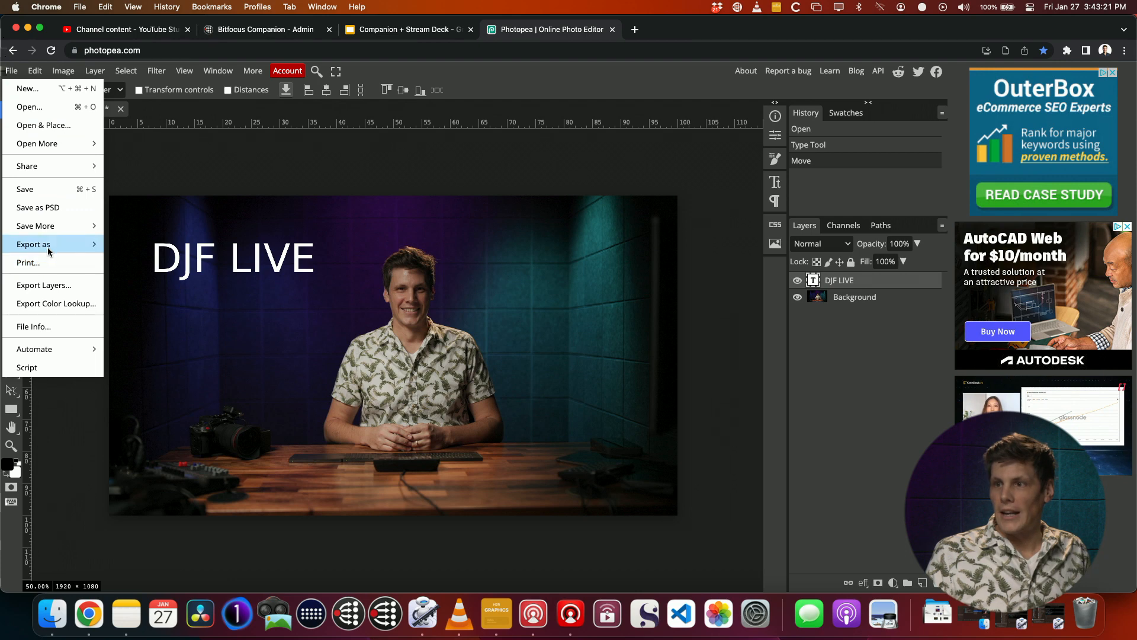
mouse_move(48, 254)
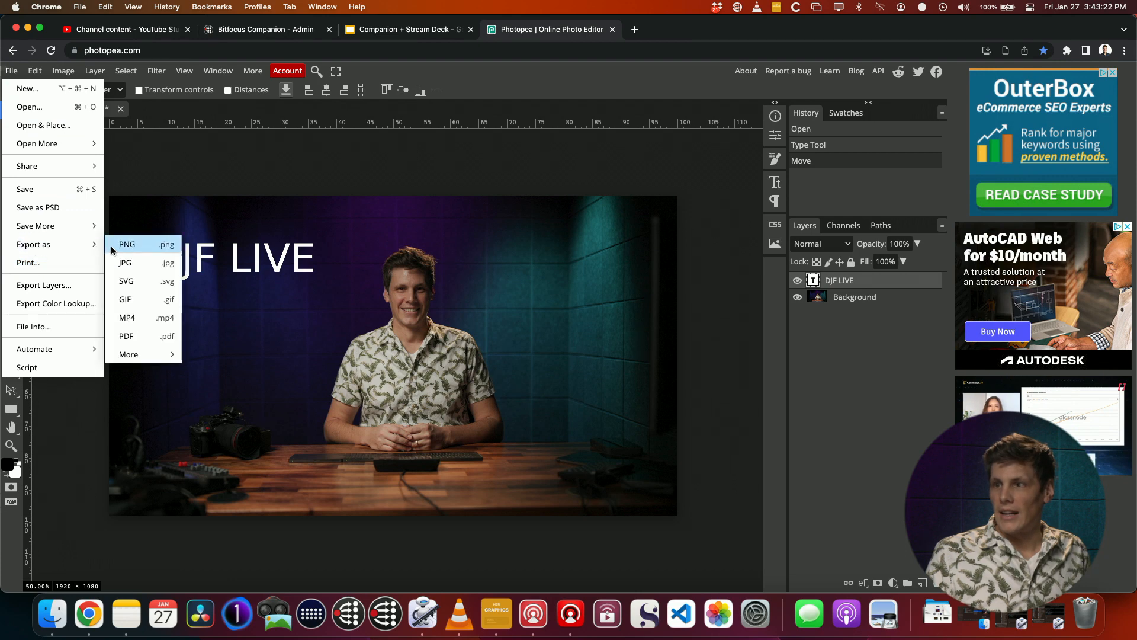
left_click(160, 268)
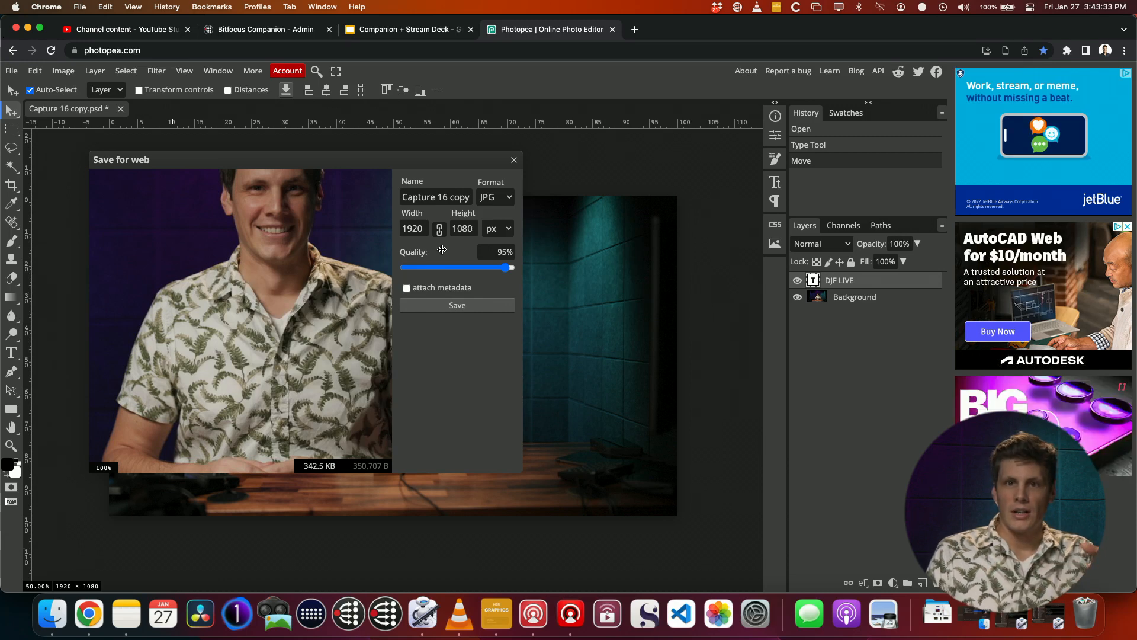
left_click(453, 305)
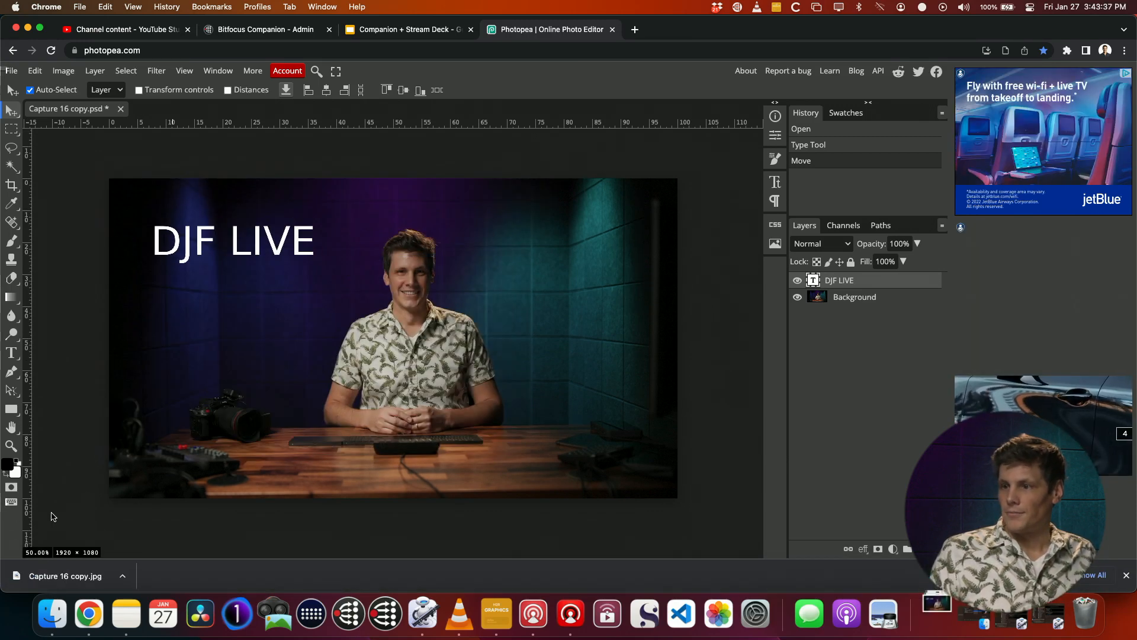
- Reveal the downloaded Capture 16 copy.jpg in Finder and preview it with Quick Look
left_click(123, 575)
left_click(170, 560)
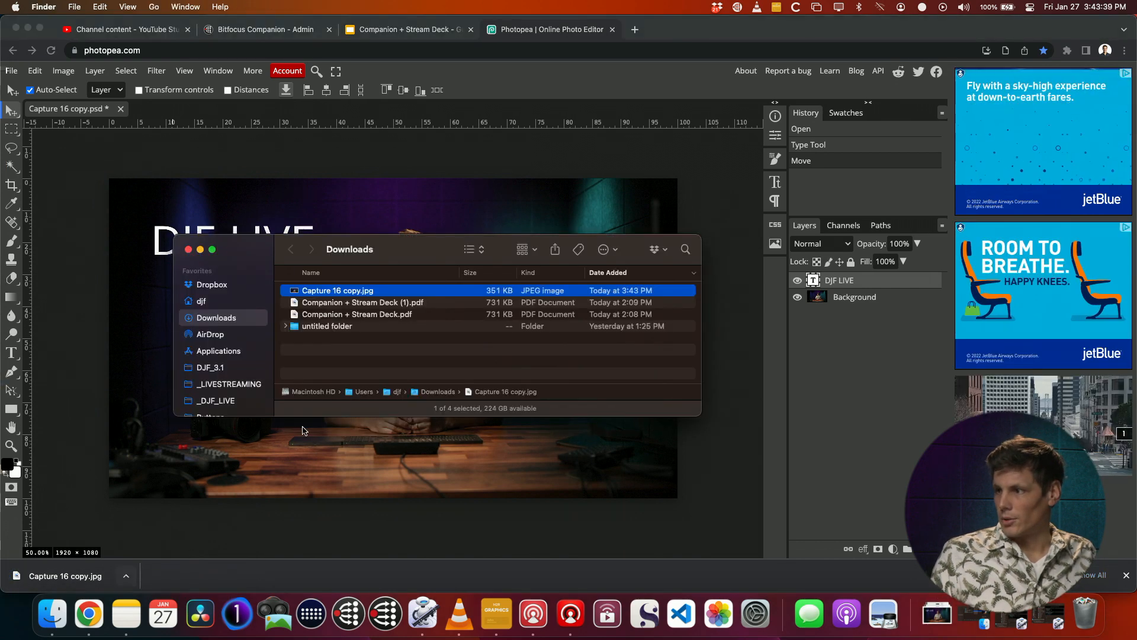
key("space")
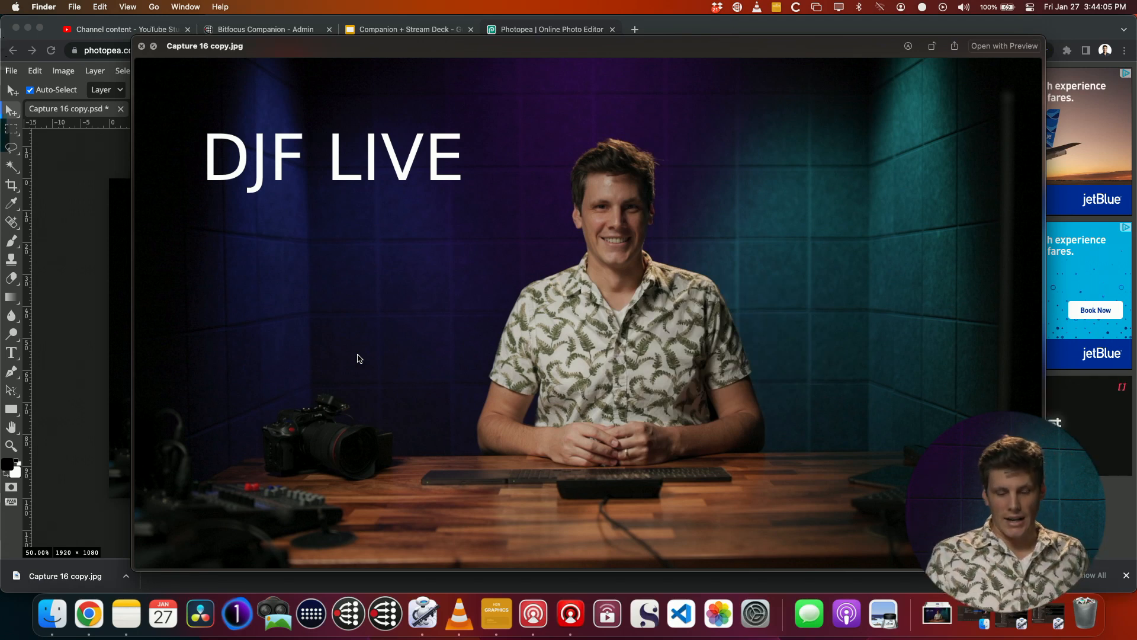
key("space")
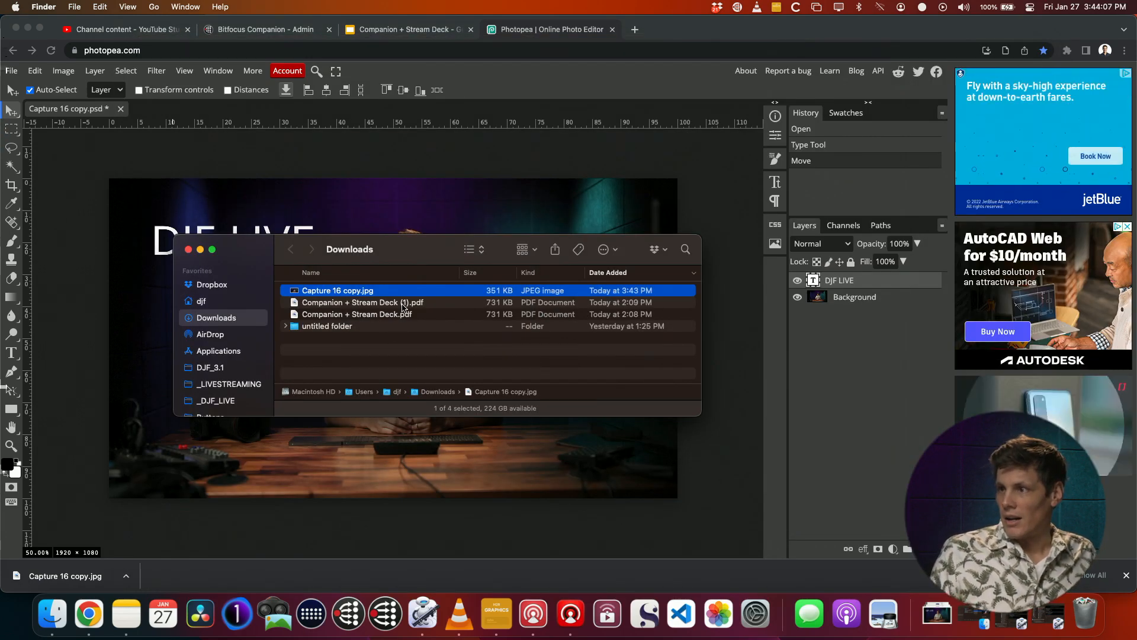
- Close the Photopea tab, discarding the unsaved changes, and preview the Desktop's Capture 16 copy.jpg with Quick Look
left_click(613, 29)
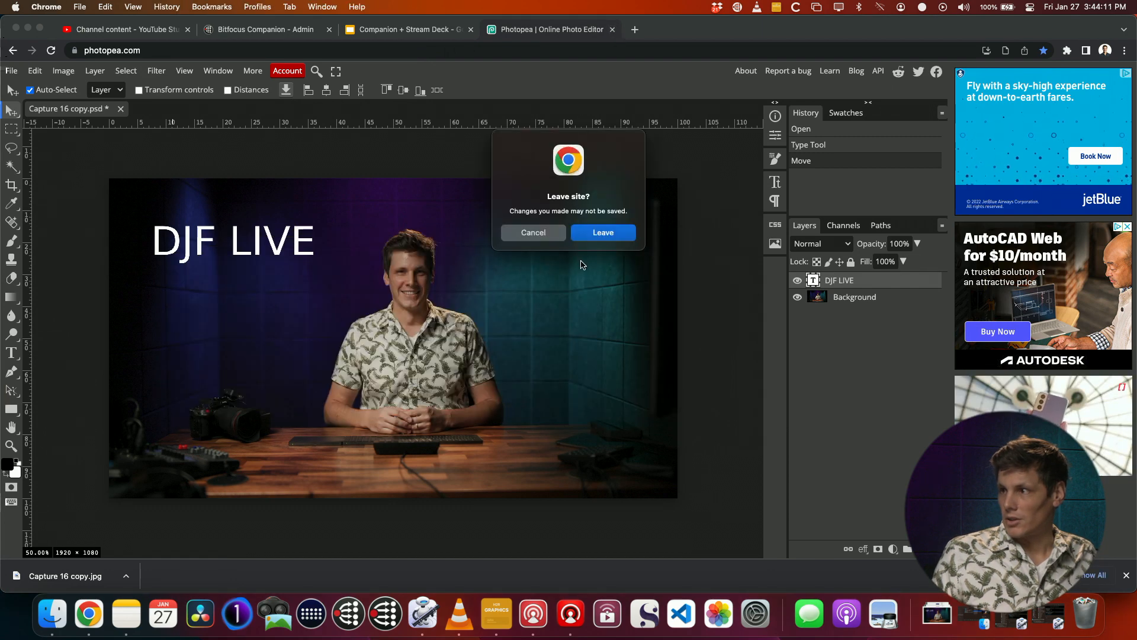
left_click(599, 236)
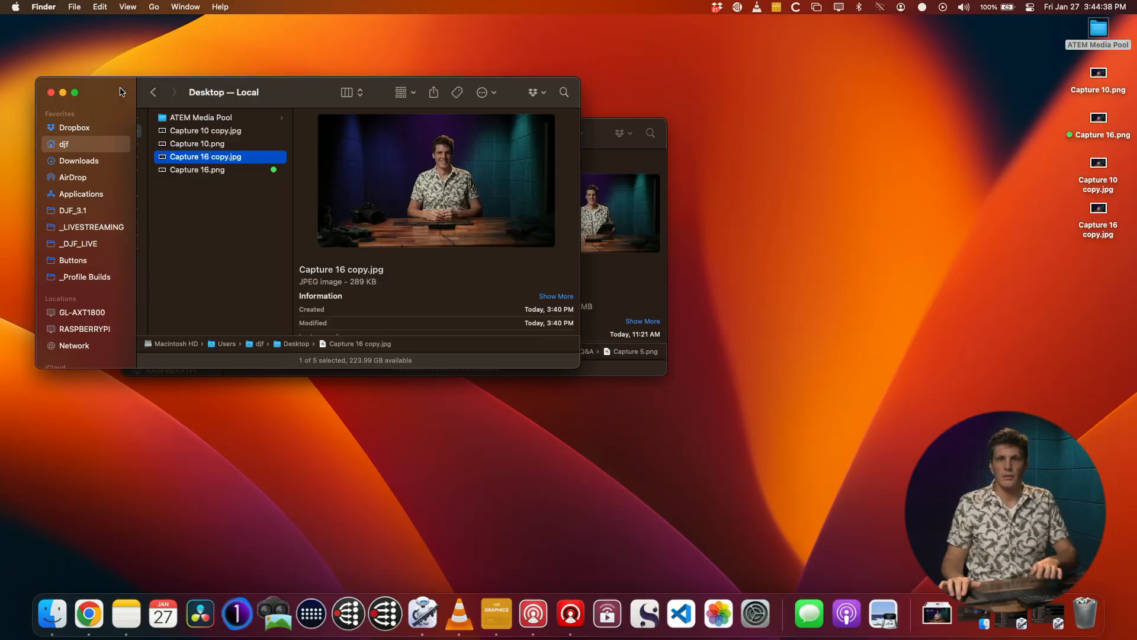
key("space")
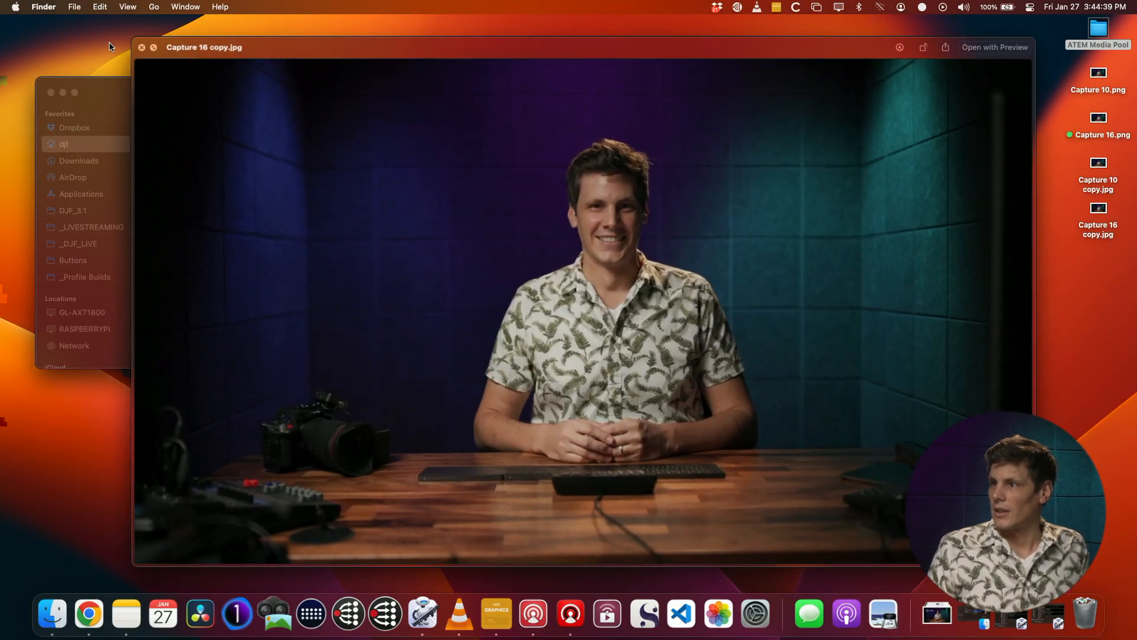
key("space")
- Switch to Automator, open the recent iCloud workflow Scale Image to 1280px, review its scaling size, and close it
key("super+Tab")
key("super+Tab")
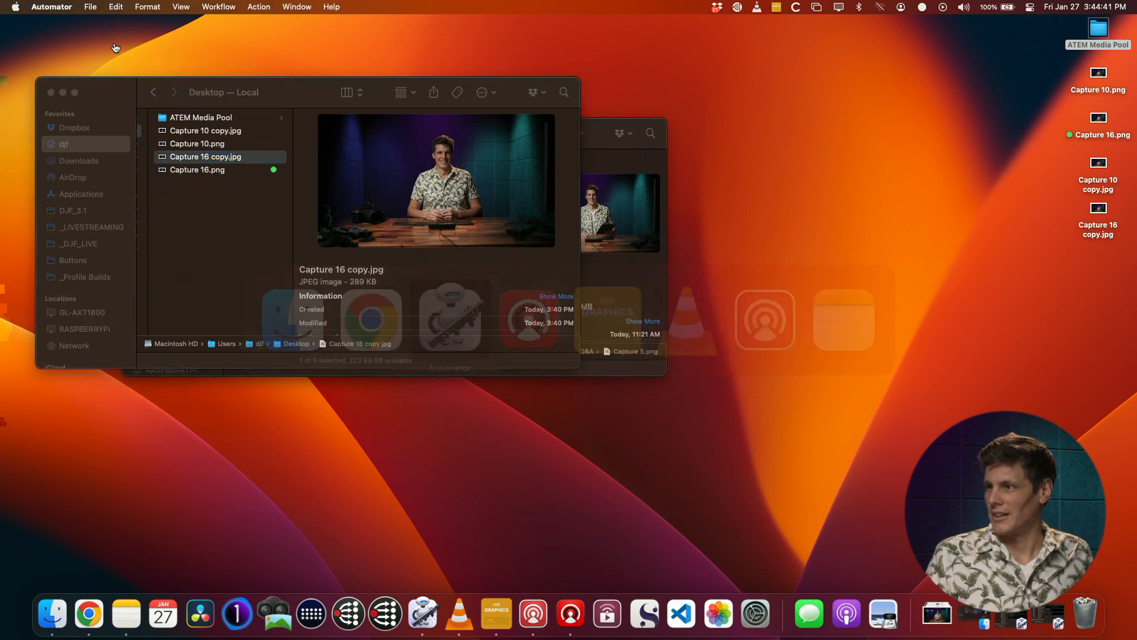
left_click(89, 7)
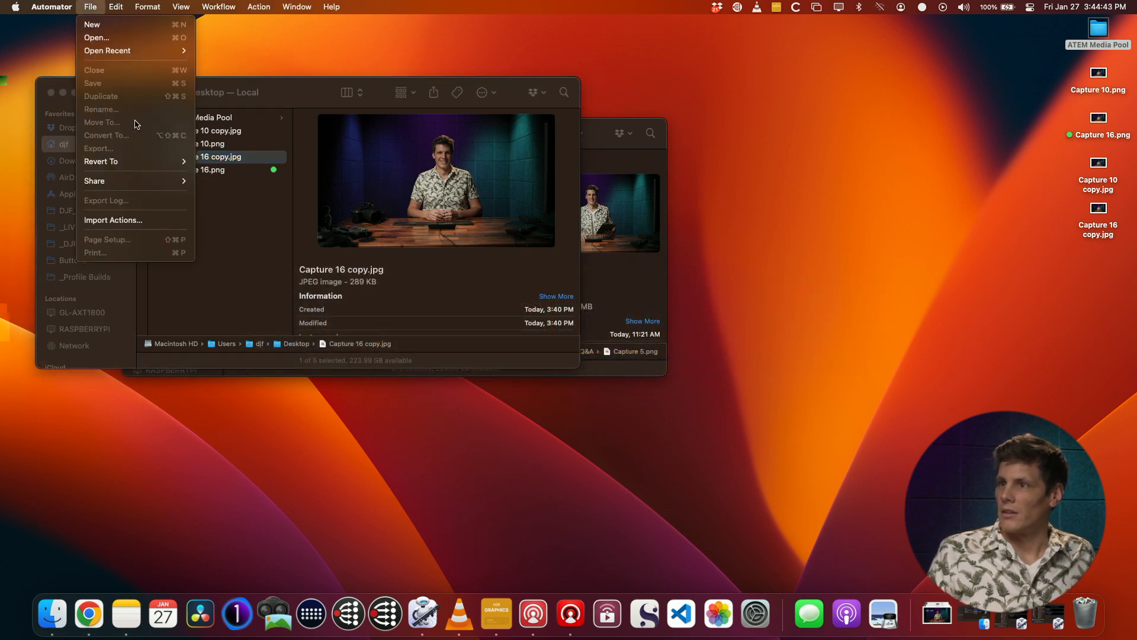
mouse_move(134, 57)
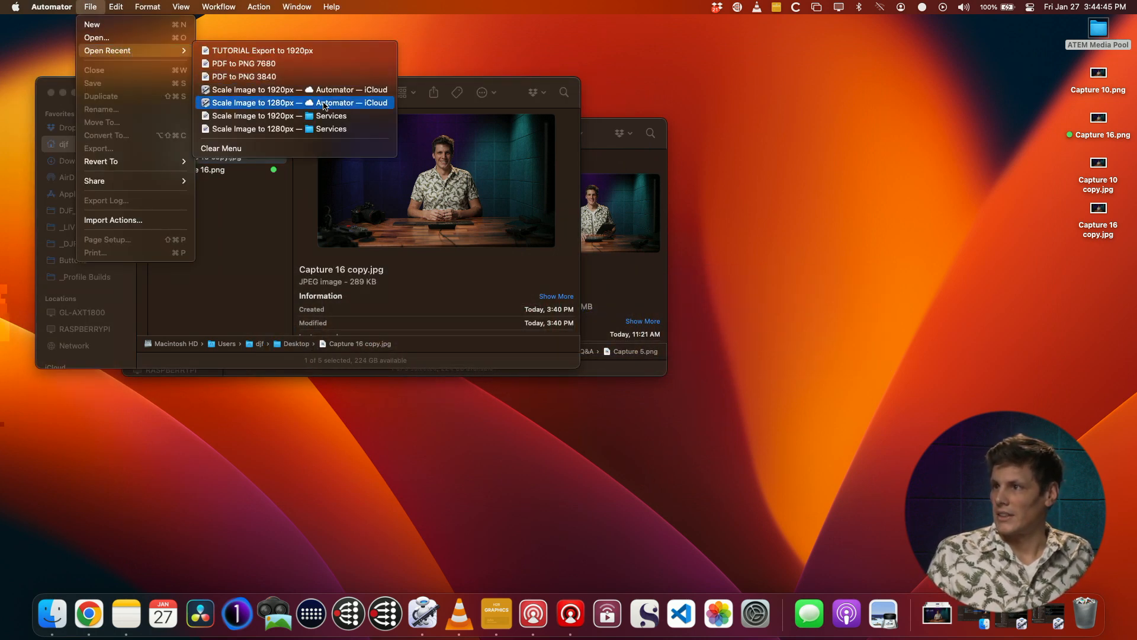
left_click(327, 105)
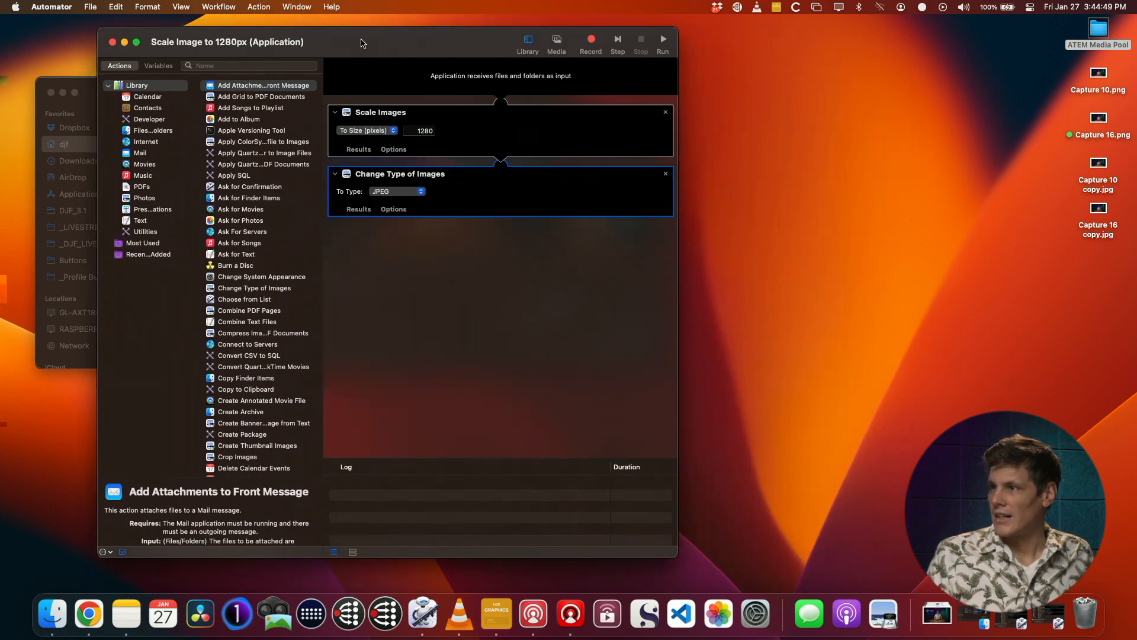
left_click_drag(594, 53, 319, 38)
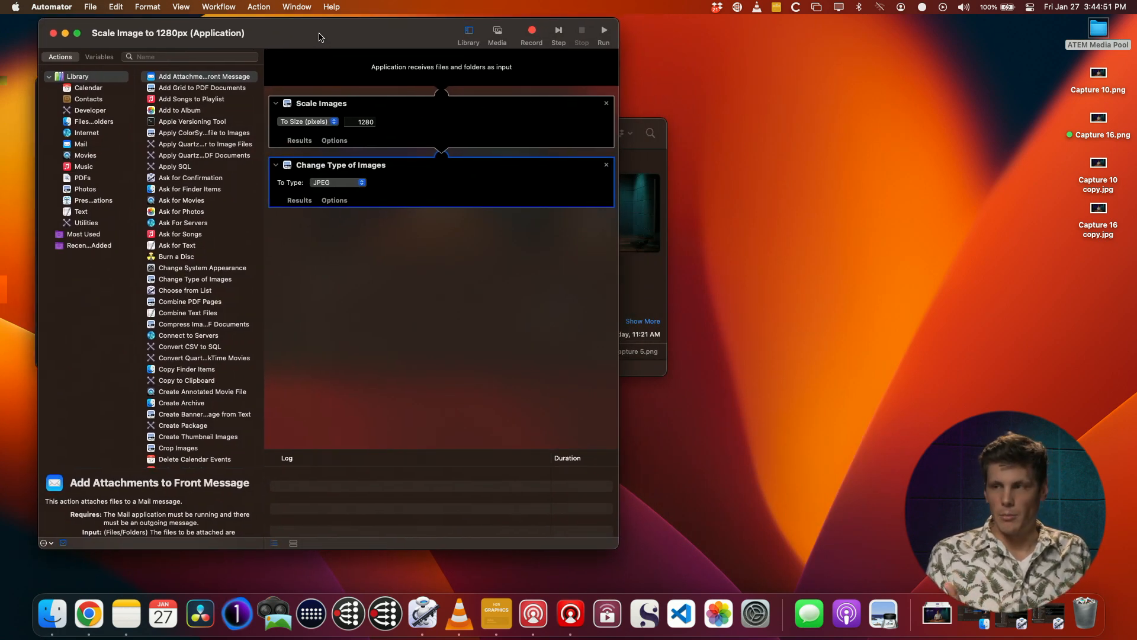
left_click(353, 121)
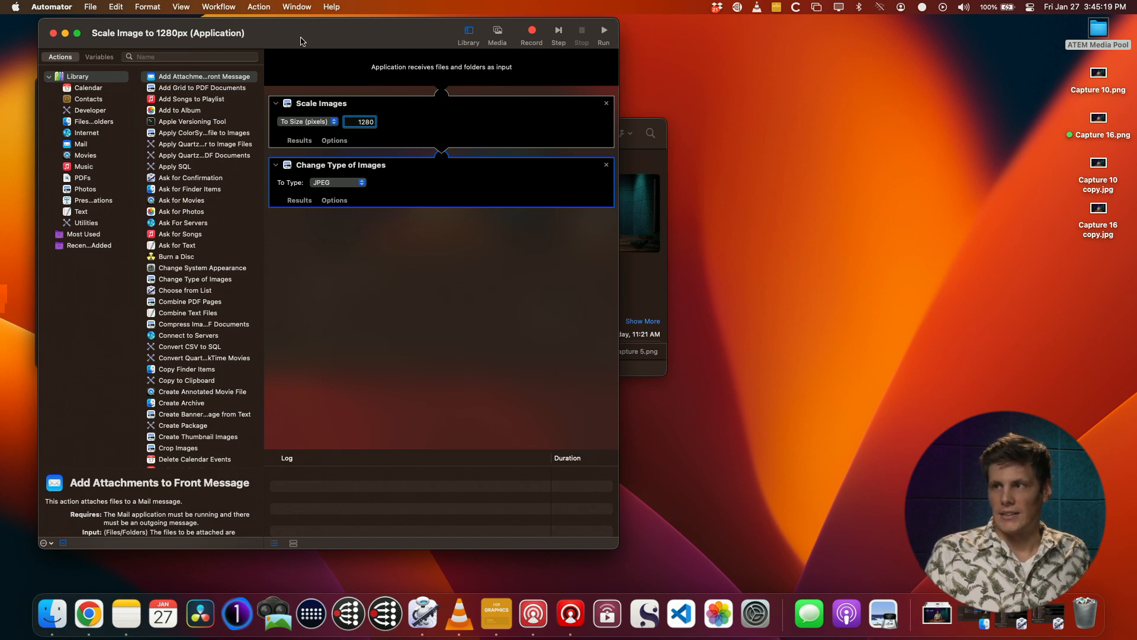
left_click(53, 34)
- Duplicate Capture 16.png on the Desktop as Capture 16 2.png and run the Scale Image to 1280px quick action on the duplicate
left_click(249, 160)
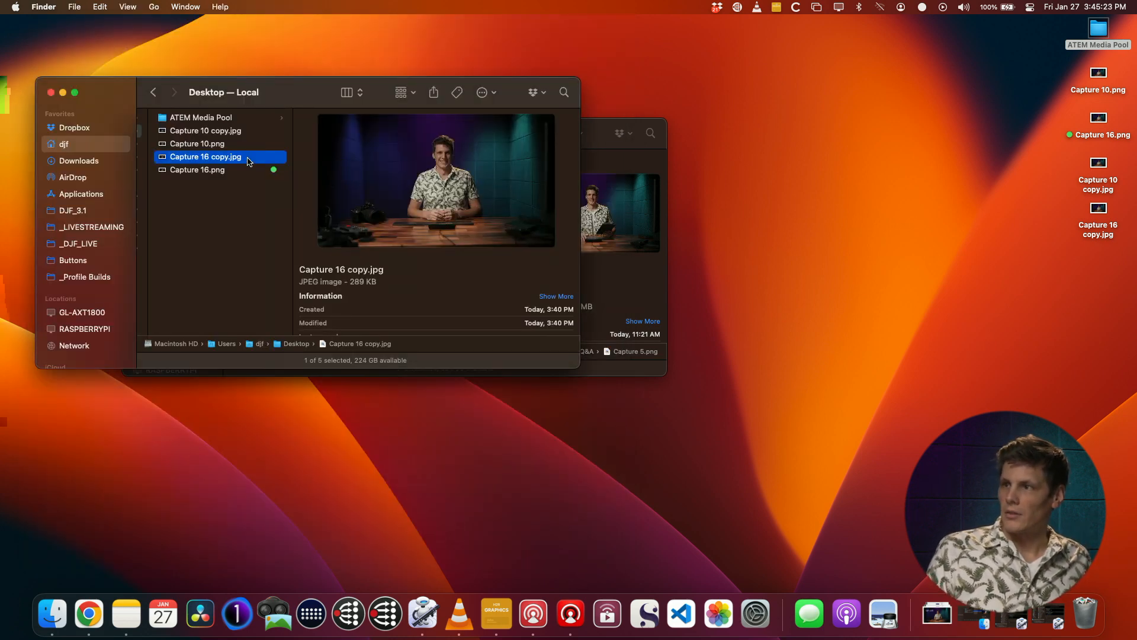
left_click(273, 171)
left_click(254, 169)
left_click(248, 161)
right_click(247, 161)
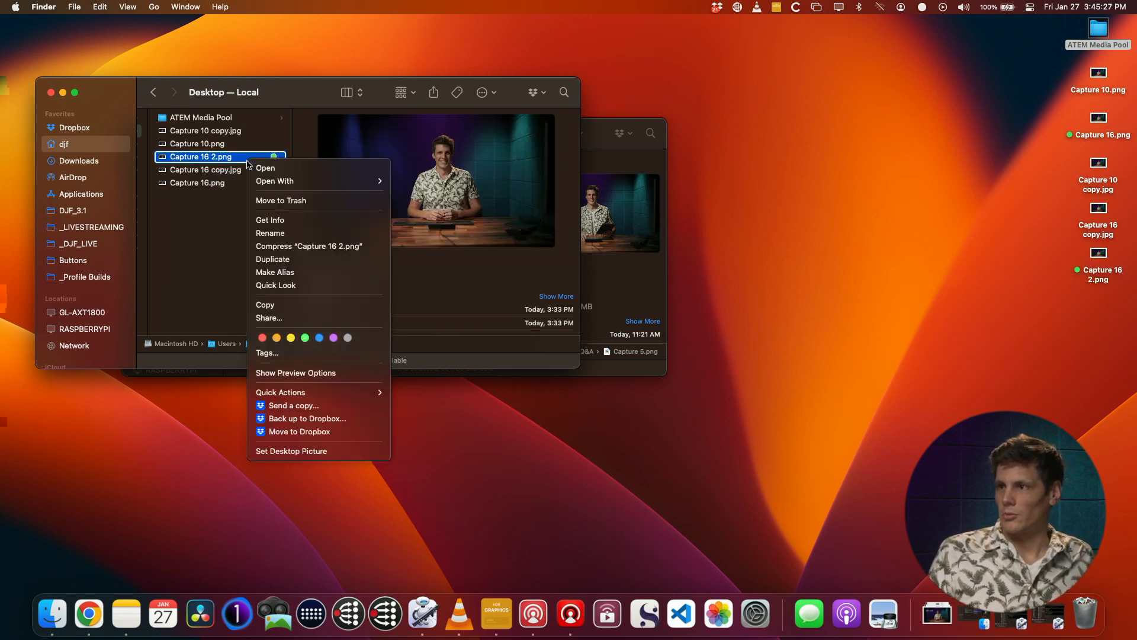
mouse_move(333, 396)
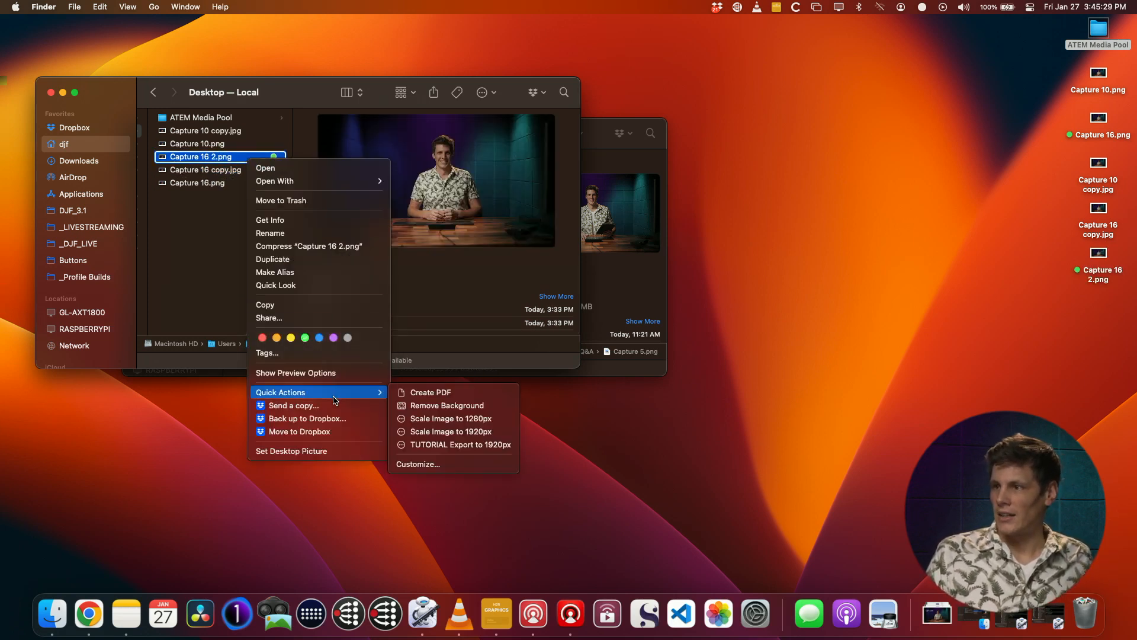
left_click(491, 419)
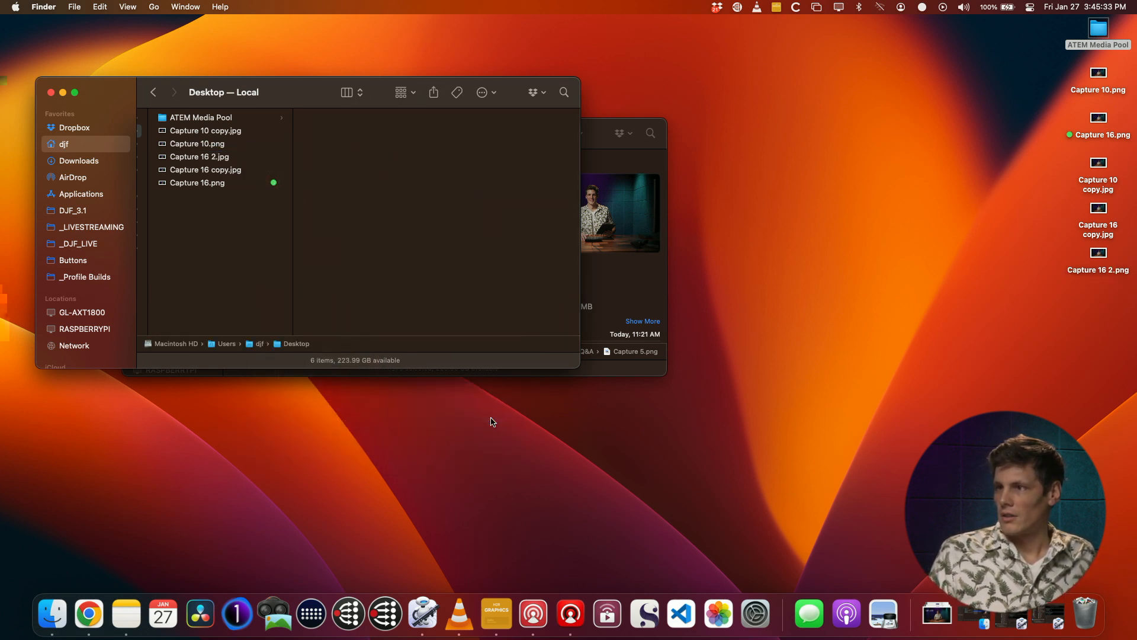
- Compare the file details and Quick Look previews of Capture 16 2.jpg and Capture 16 copy.jpg
left_click(256, 160)
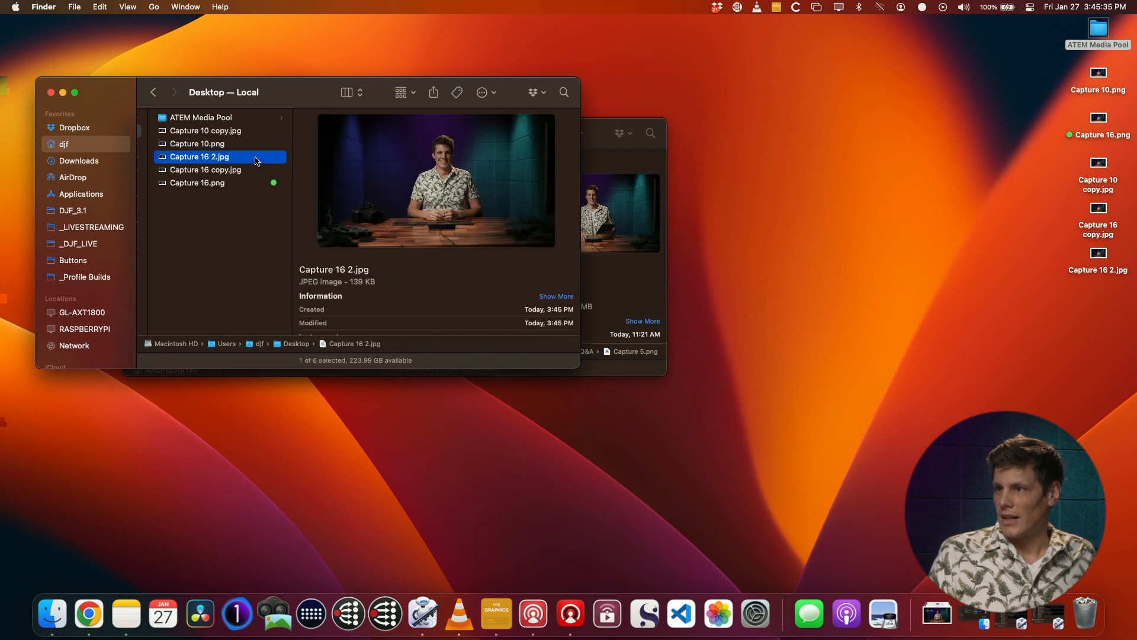
left_click(259, 173)
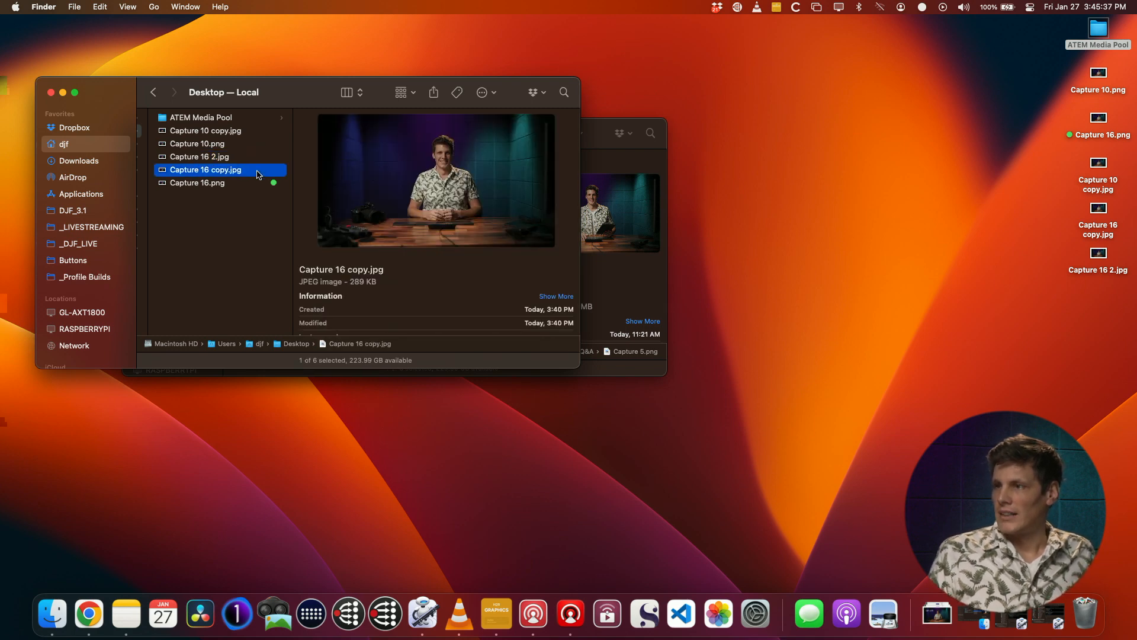
key("space")
key("Up")
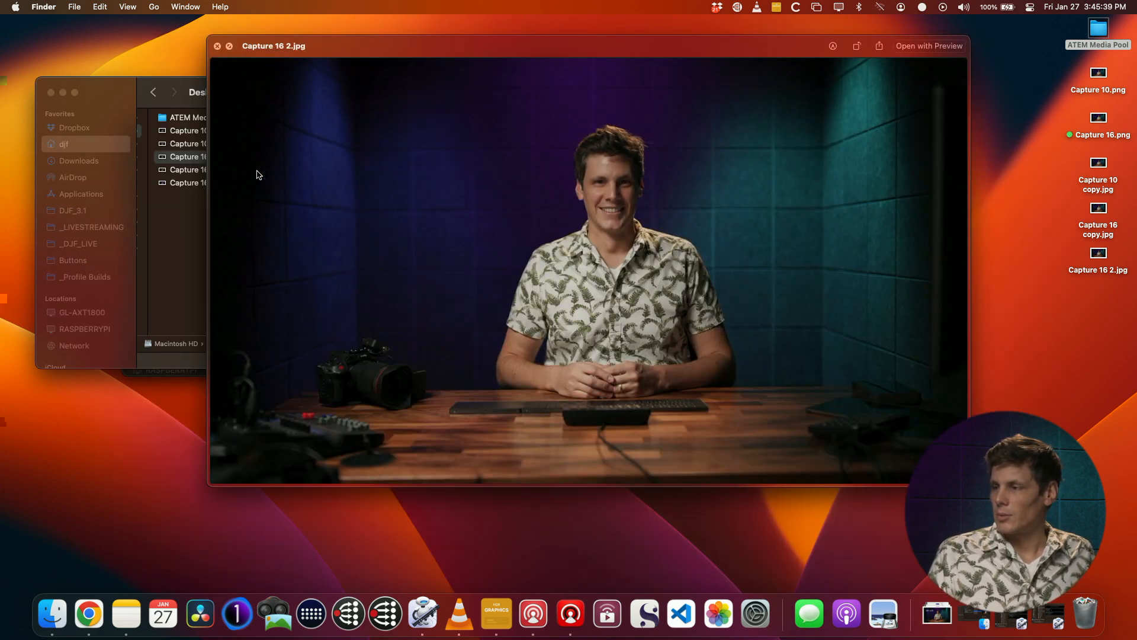
key("space")
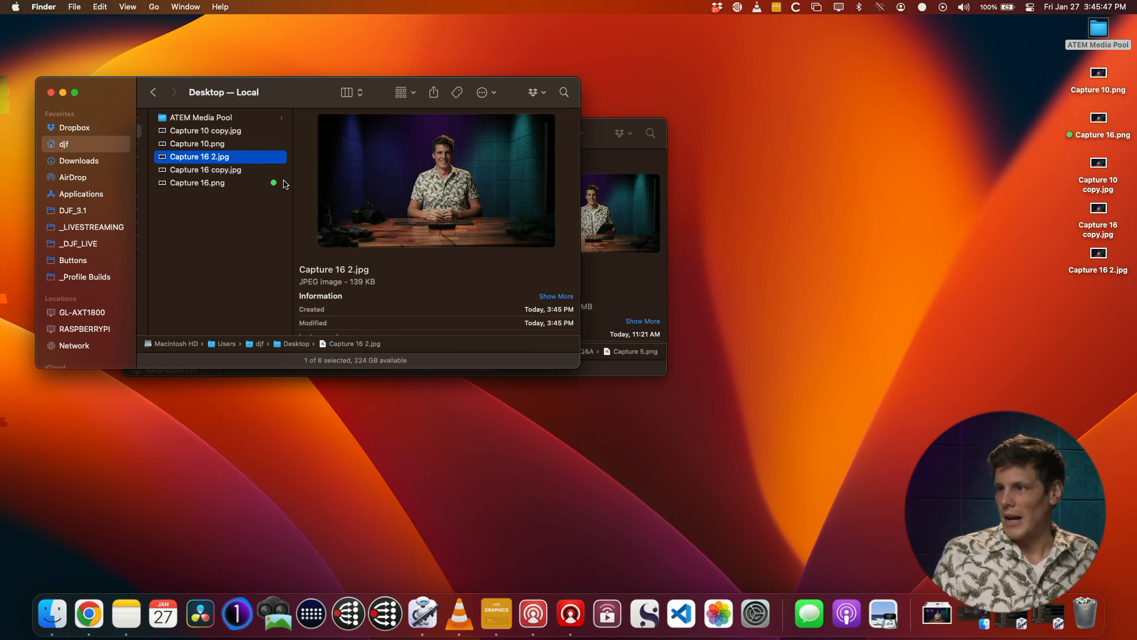
key("Down")
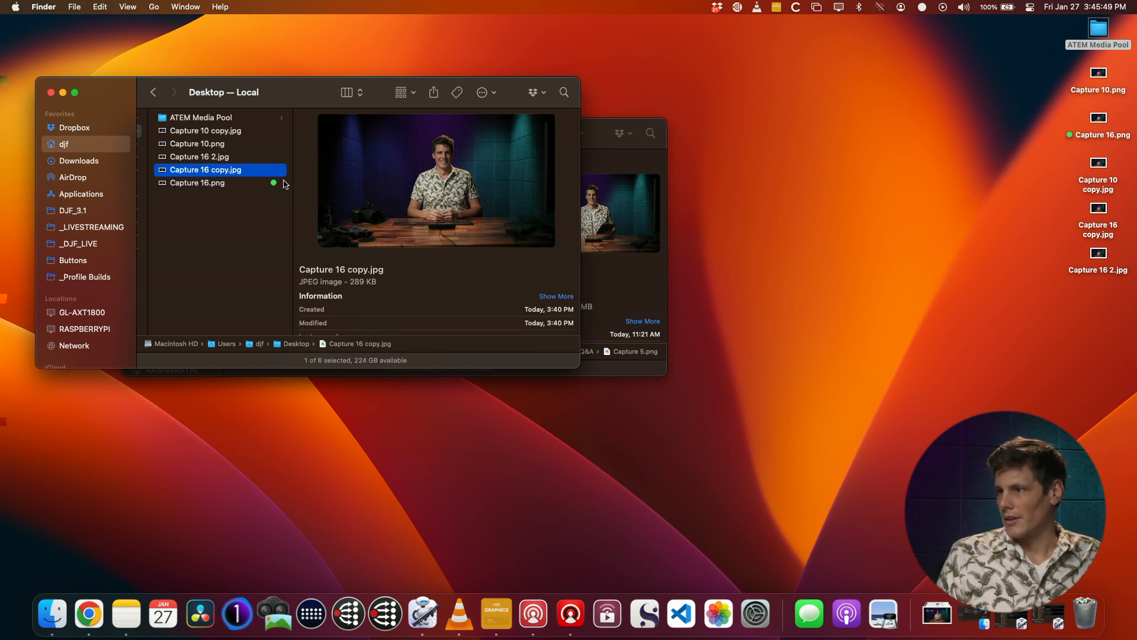
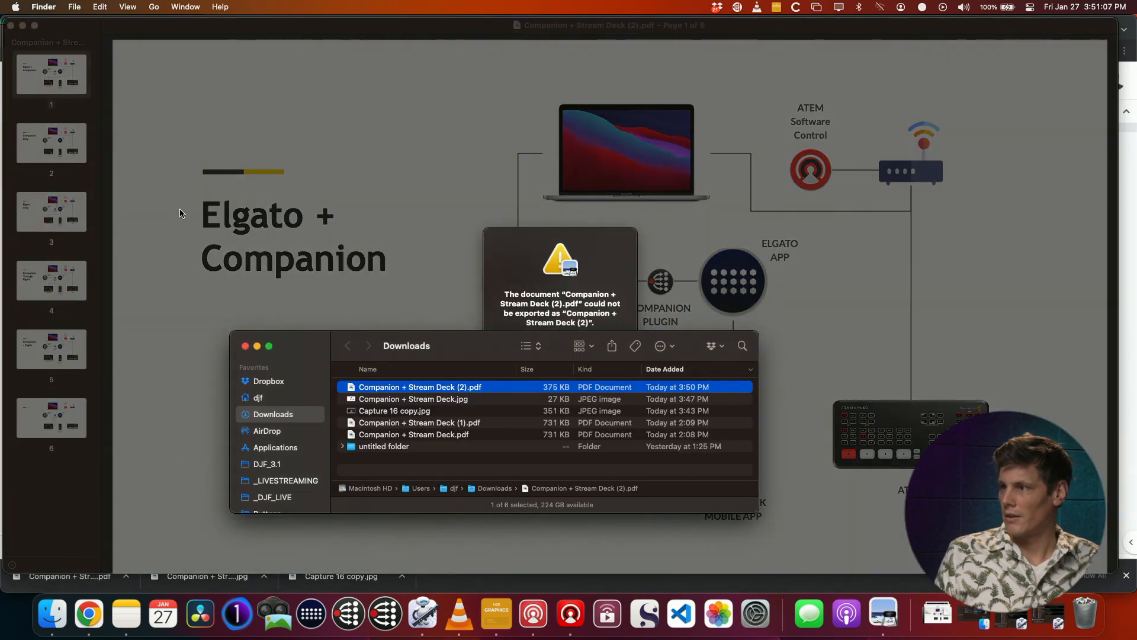
- Bring the Preview document forward and dismiss the export alert for Companion + Stream Deck (2).pdf
left_click(566, 258)
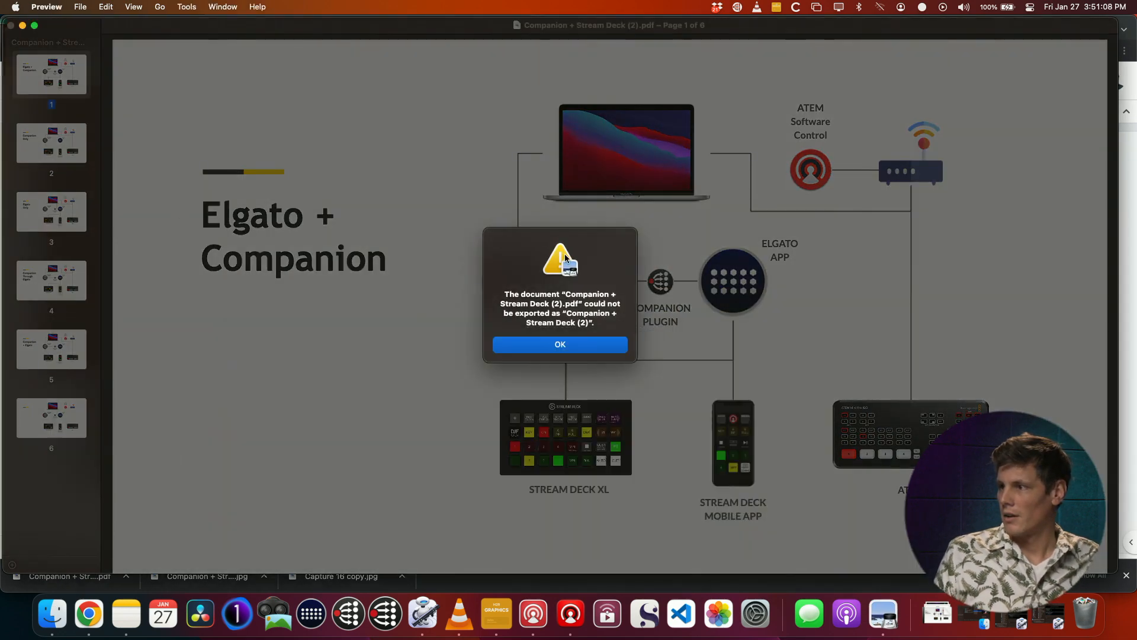
left_click_drag(525, 293, 579, 322)
left_click(579, 322)
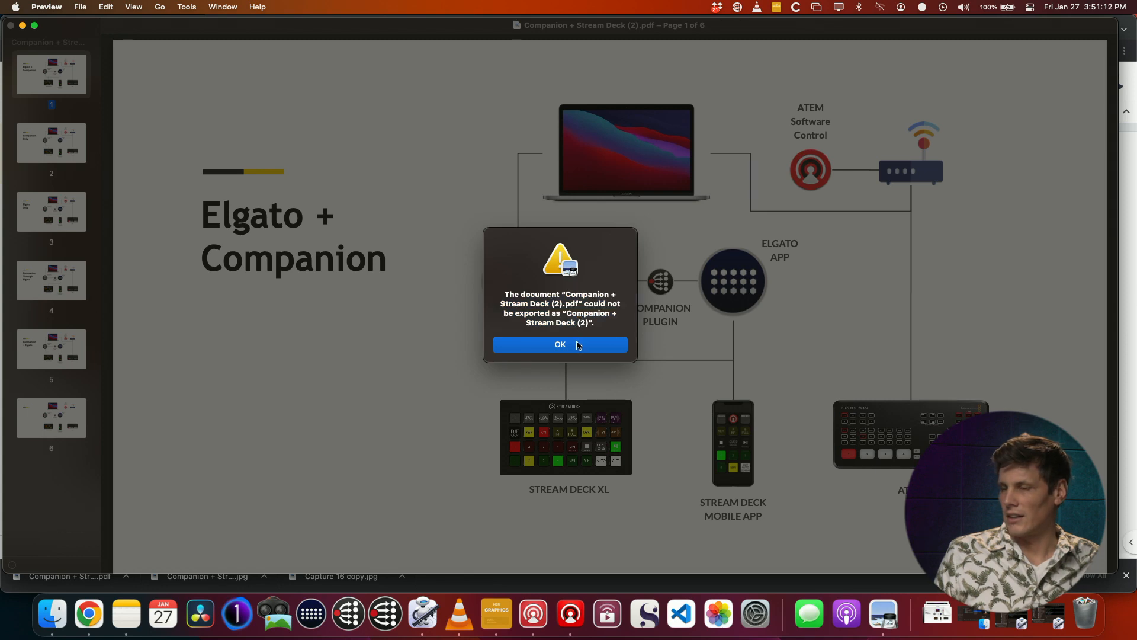
left_click(578, 344)
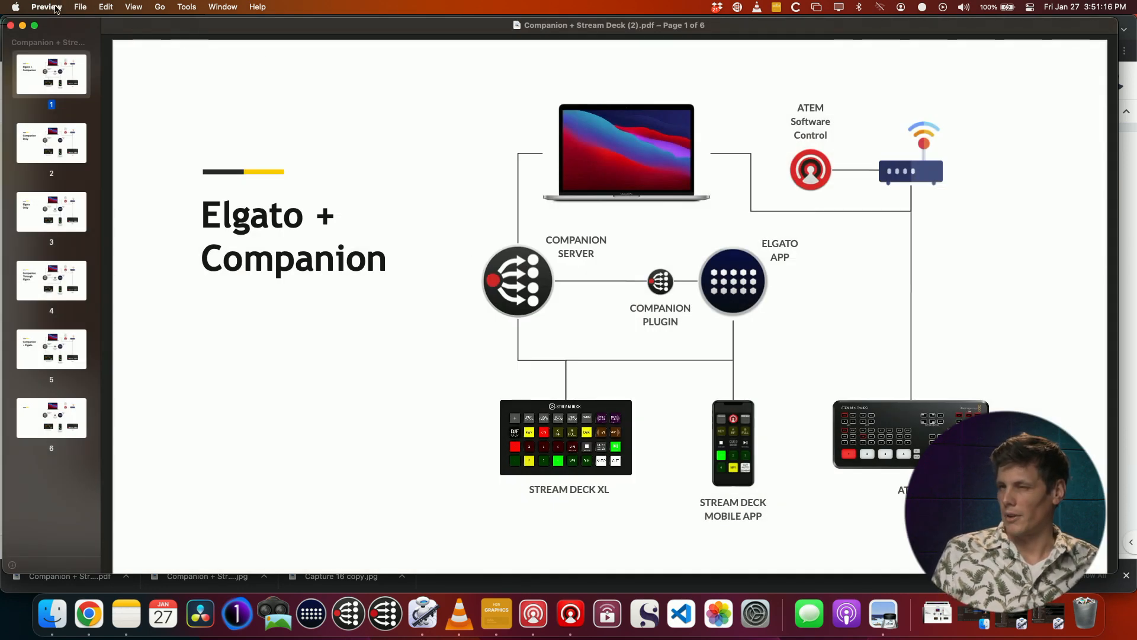
- Reveal Companion + Stream Deck (2).pdf in its Downloads folder from the open document and check it with Quick Look
mouse_move(174, 28)
left_mouse_down()
mouse_move(189, 88)
mouse_move(170, 22)
left_mouse_up()
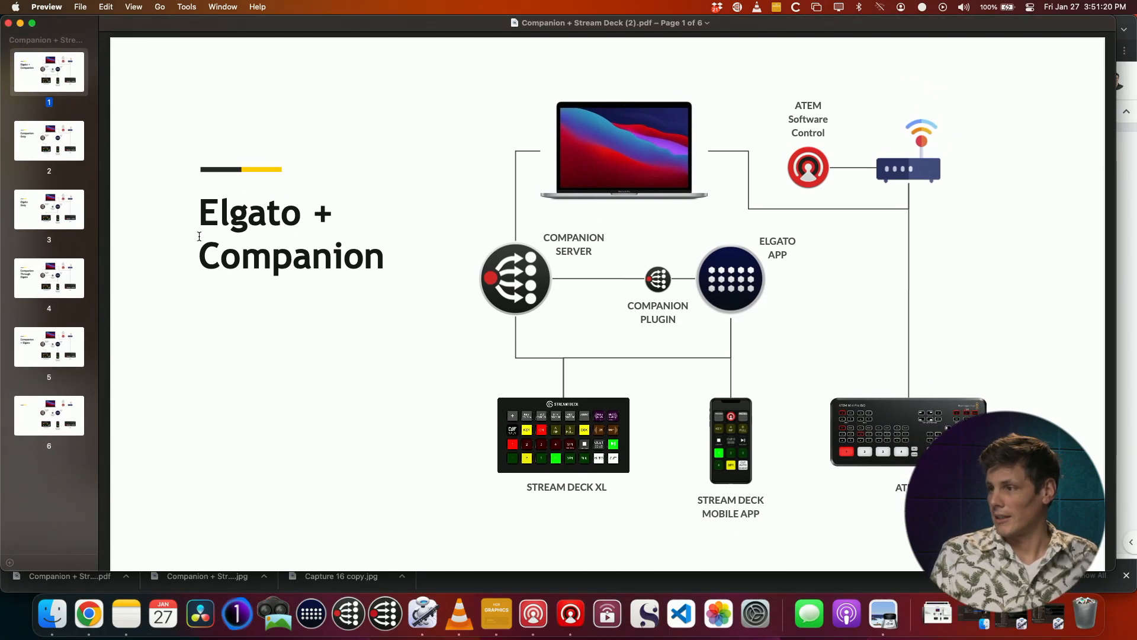
left_click(563, 24, "super")
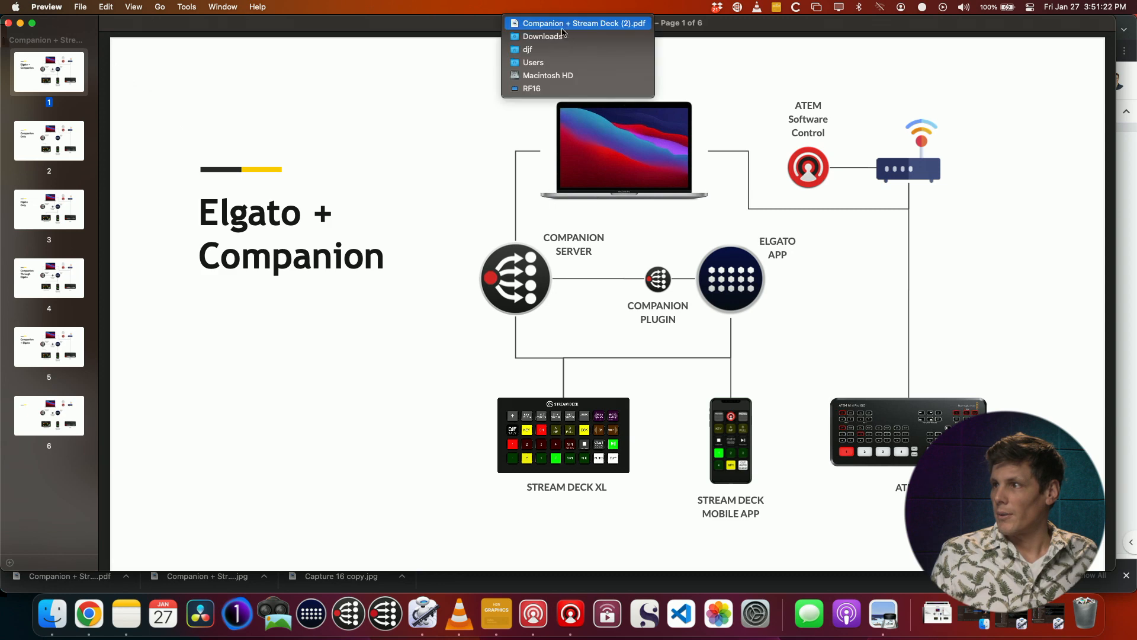
left_click(542, 34)
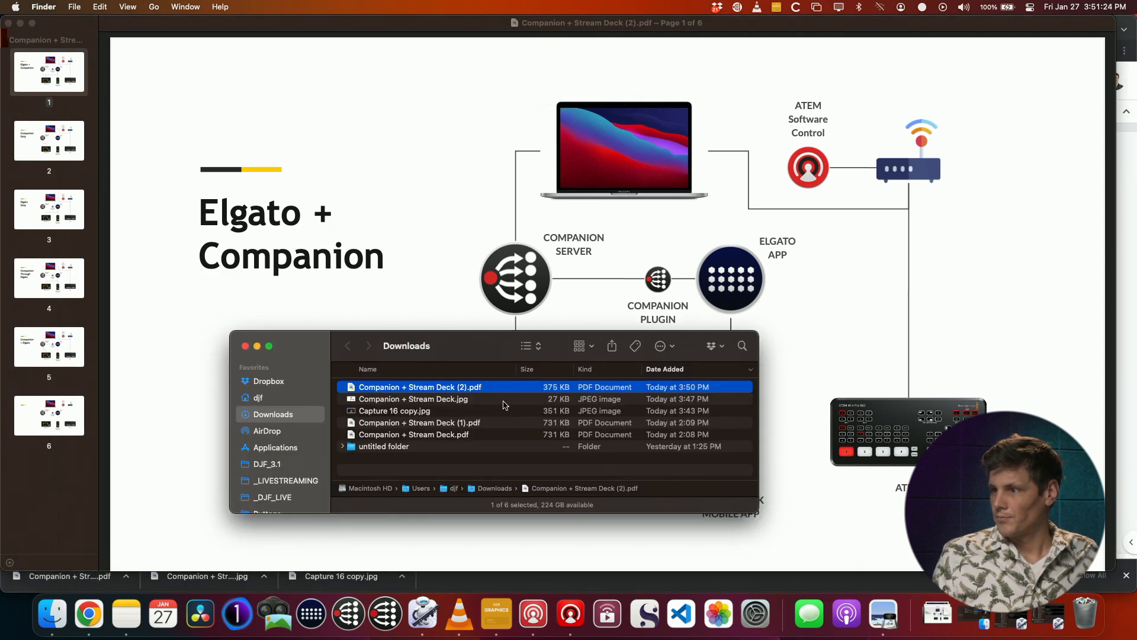
key("space")
key("space")
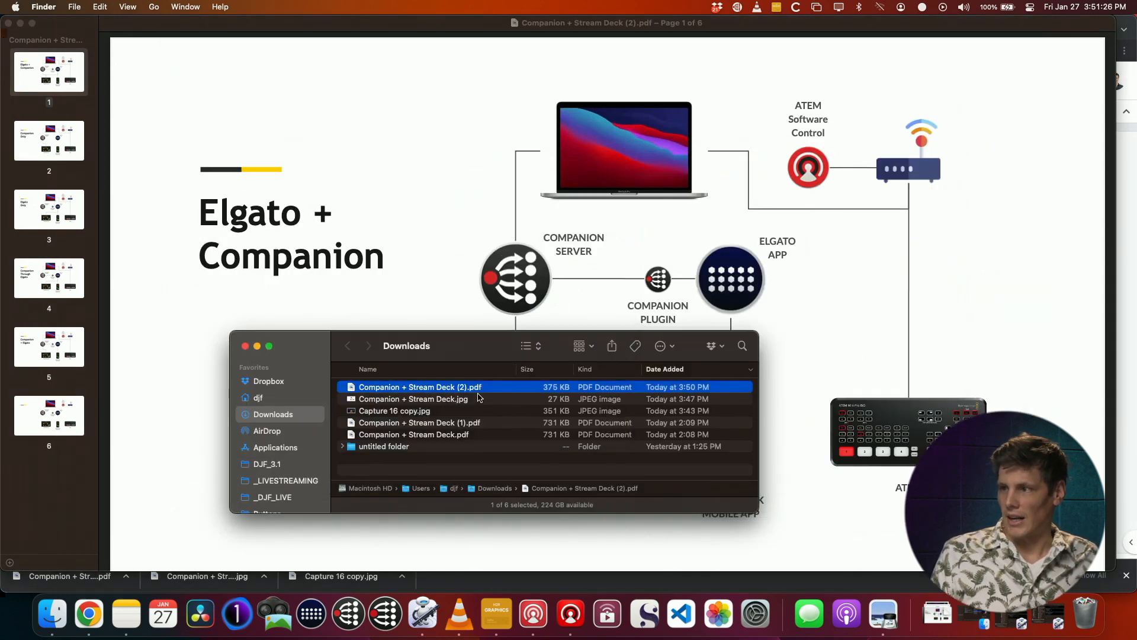
- Hide the Preview and Chrome windows so that only the Finder windows stay over the Desktop
right_click(479, 388)
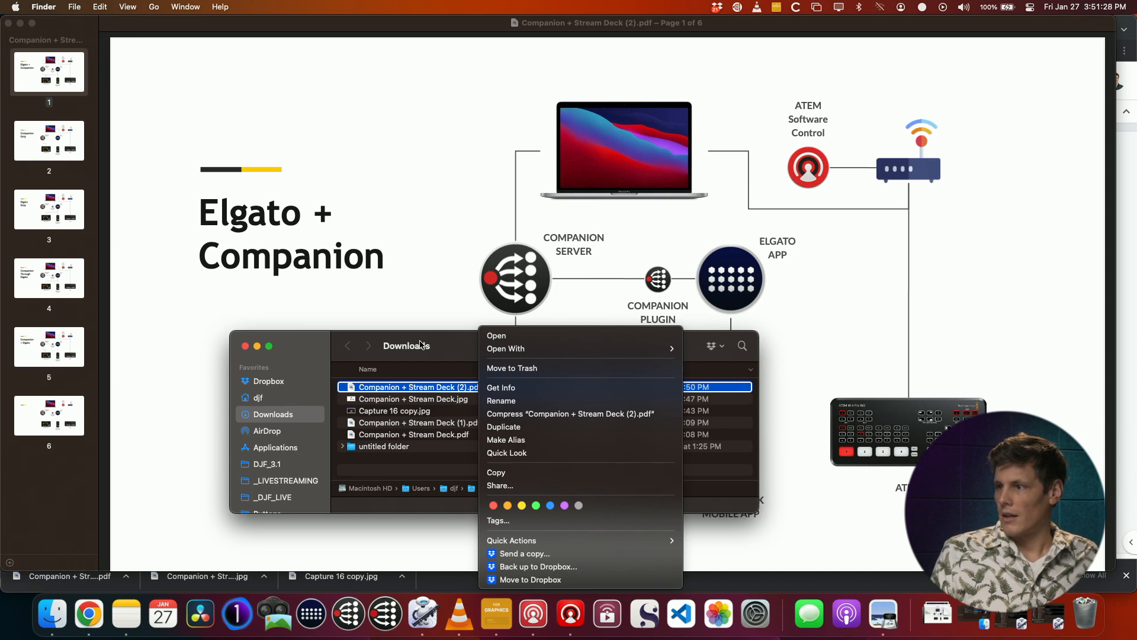
left_click(388, 222)
key("super+q")
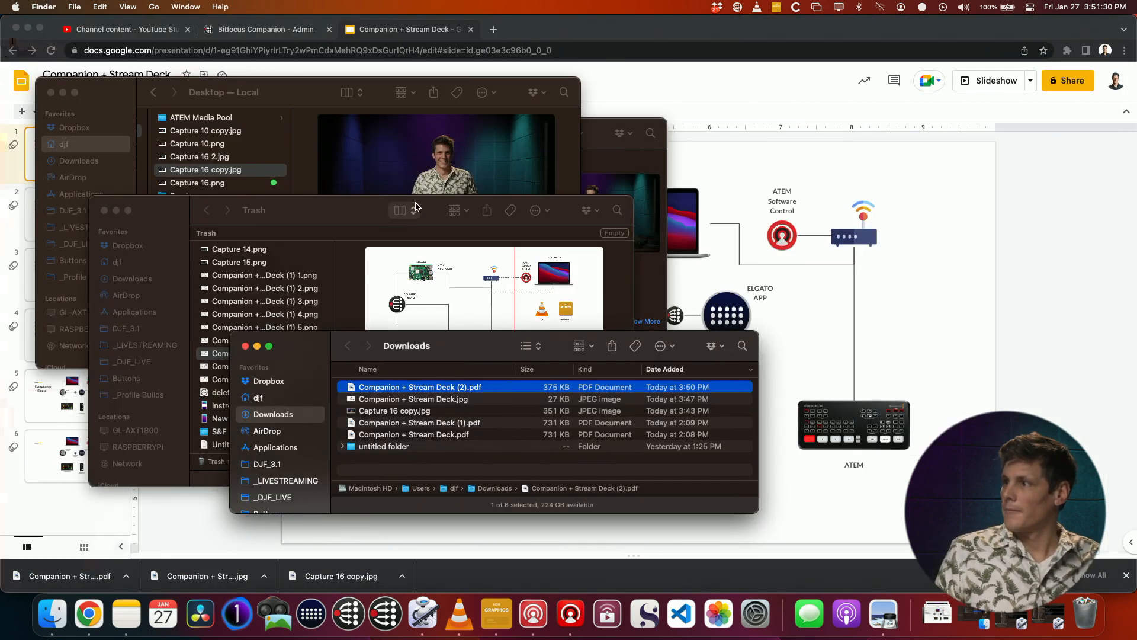
left_click(581, 34)
key("super+h")
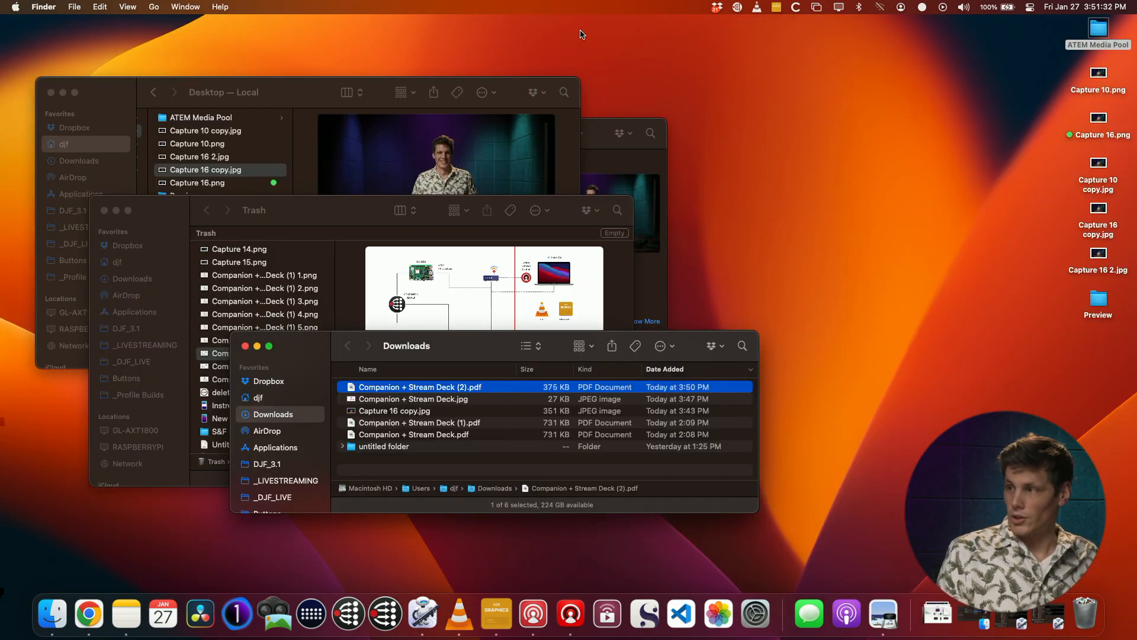
- Clear the capture images and the ATEM Media Pool folder off the Desktop and move the Preview folder down near the Trash
left_click_drag(1071, 259, 1123, 71)
left_click_drag(1101, 254, 1100, 299)
left_click(1097, 39)
left_click_drag(1097, 38, 1097, 550)
- Close the Trash and Desktop Finder windows and reposition the Downloads window over the E40 Q&A window
left_click_drag(417, 339, 375, 297)
left_click(322, 205)
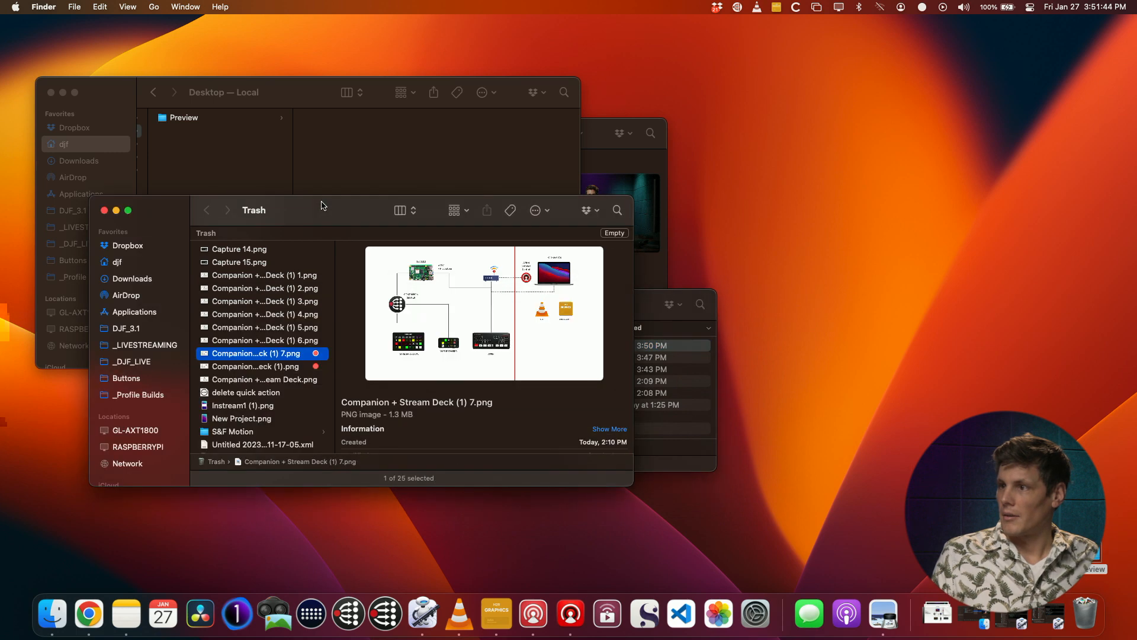
key("cmd+w")
left_click(292, 168)
key("cmd+w")
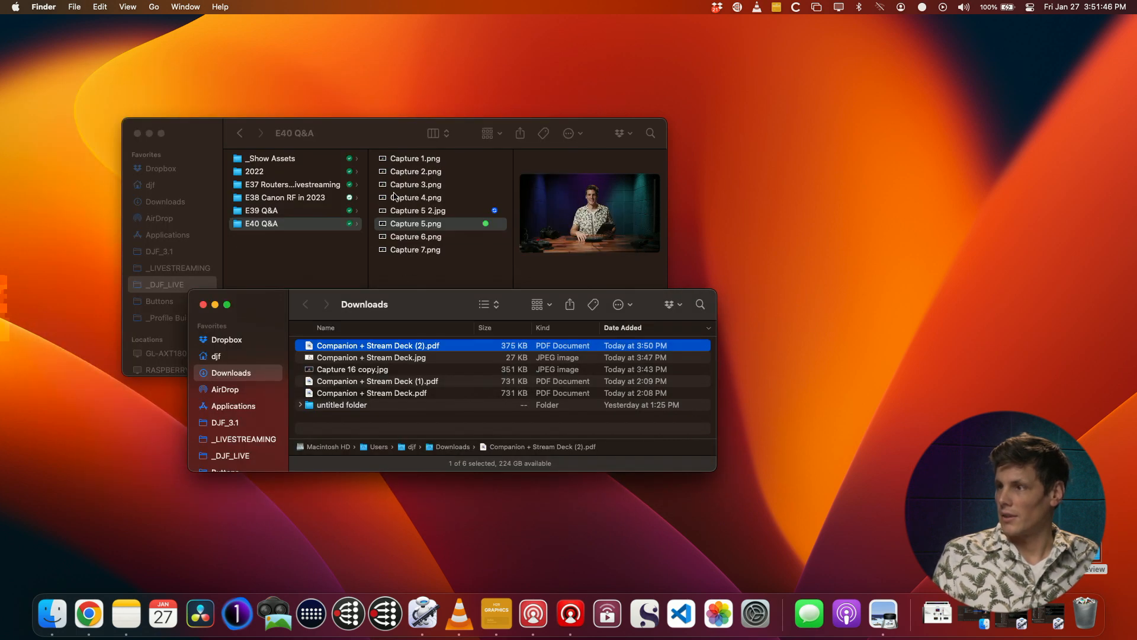
left_click_drag(406, 304, 362, 153)
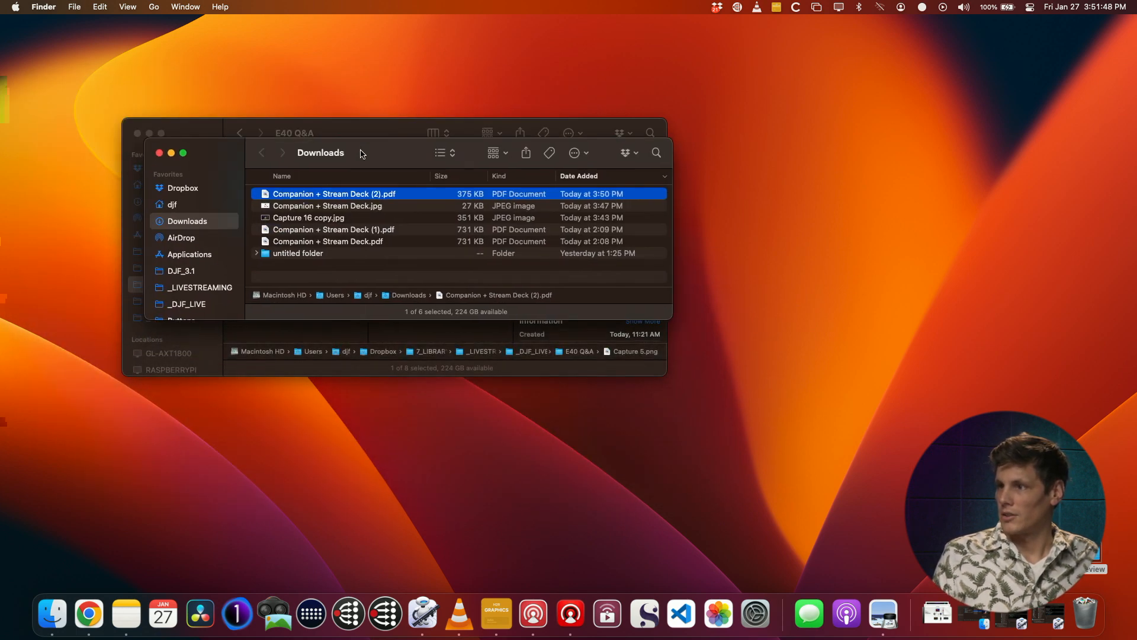
- Check Companion + Stream Deck (2).pdf with Quick Look and run the PDF to PNG 3840 quick action on it
key("space")
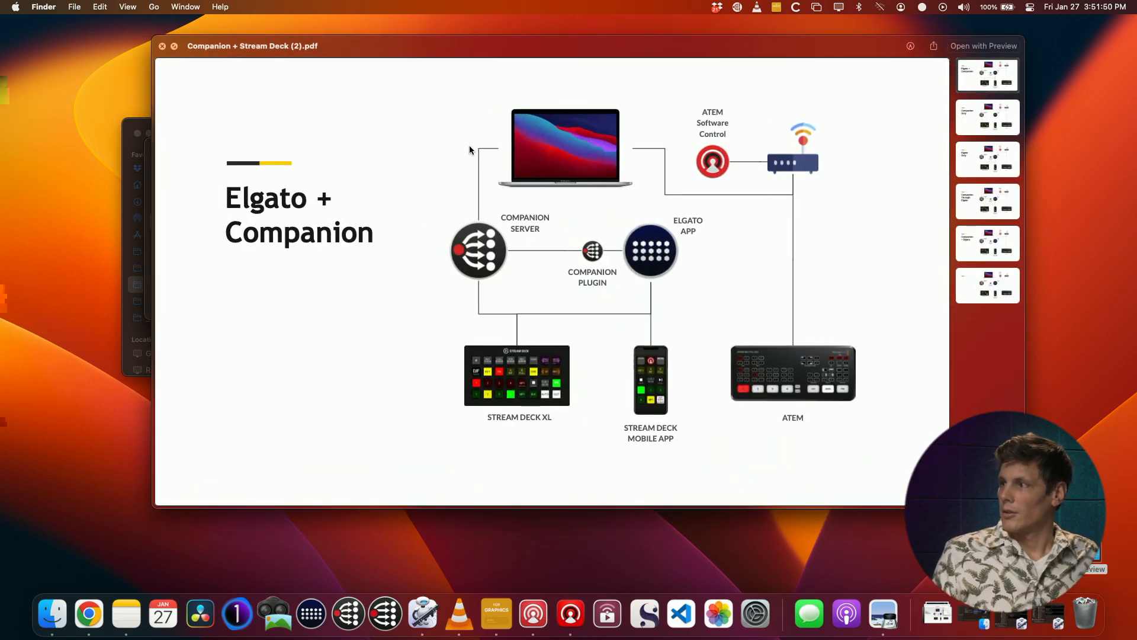
key("space")
right_click(409, 194)
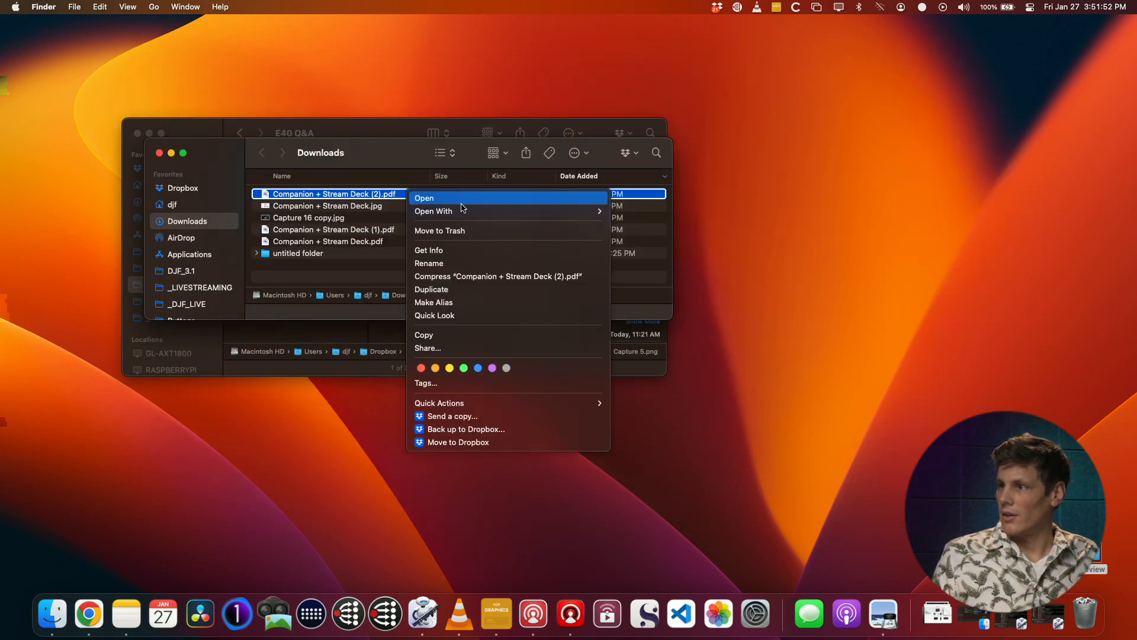
mouse_move(470, 210)
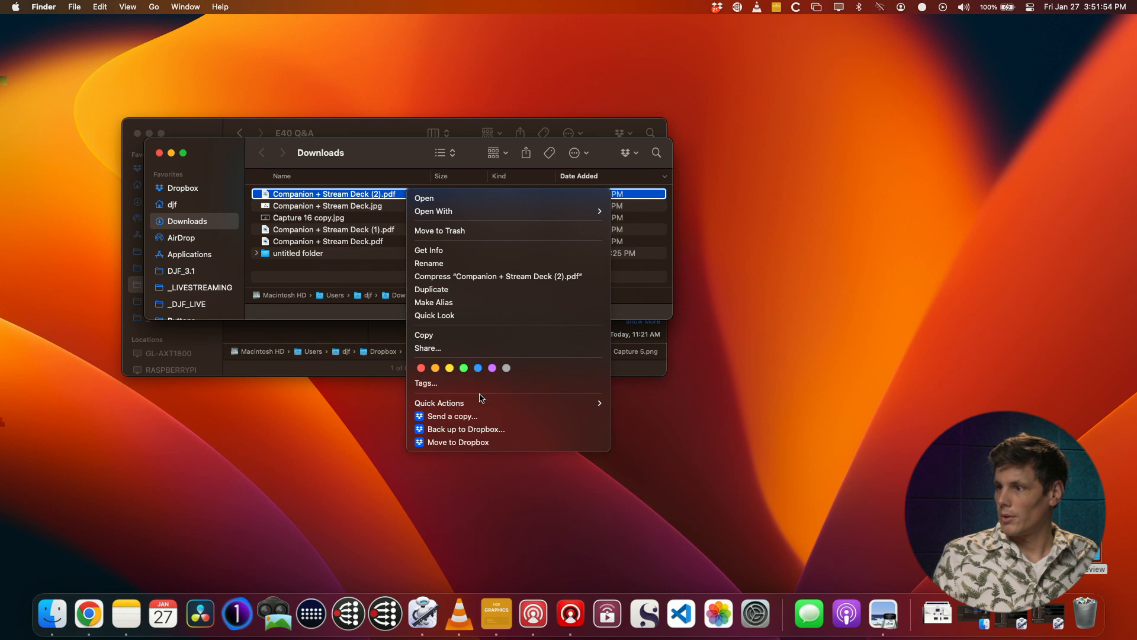
mouse_move(481, 402)
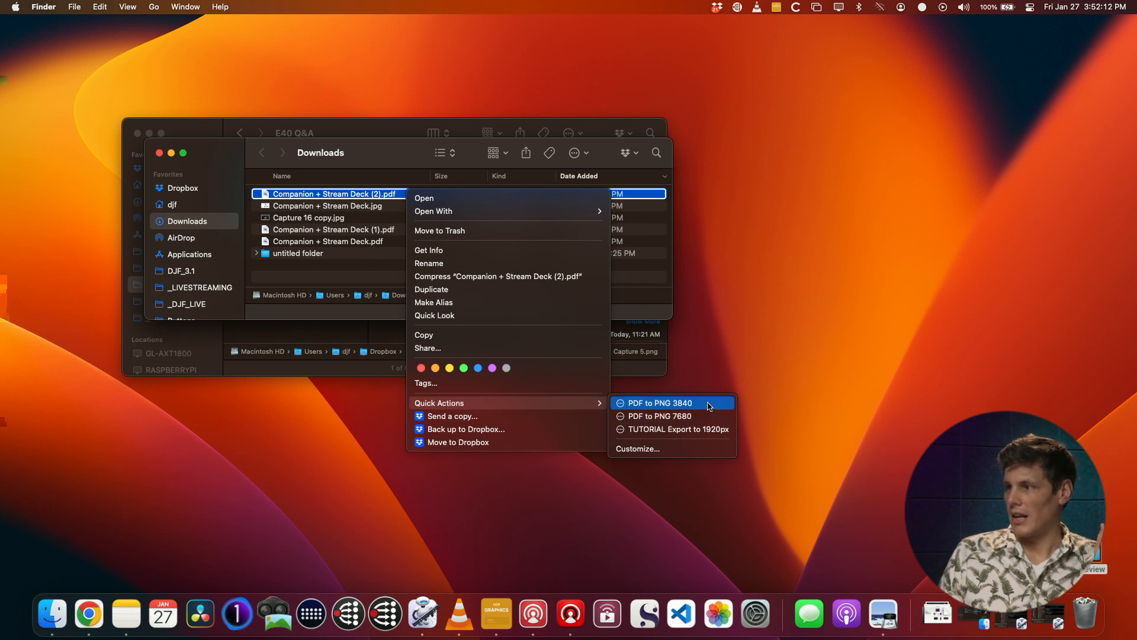
left_click(709, 405)
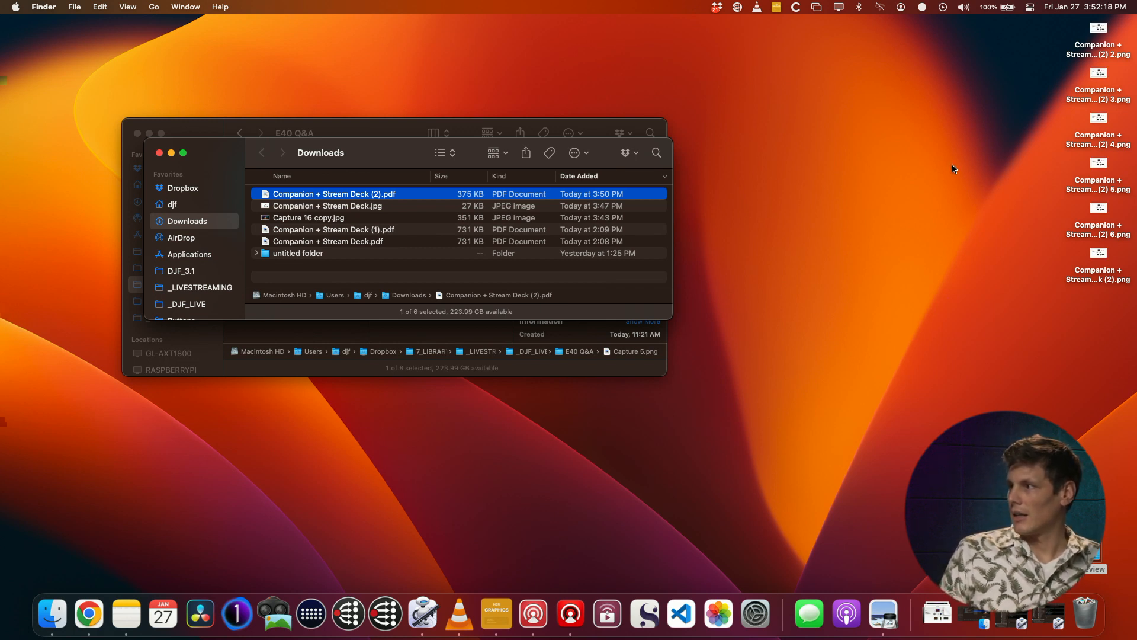
- Open a new Finder window on the Desktop folder and widen the file column to fit the full names
left_click(904, 248)
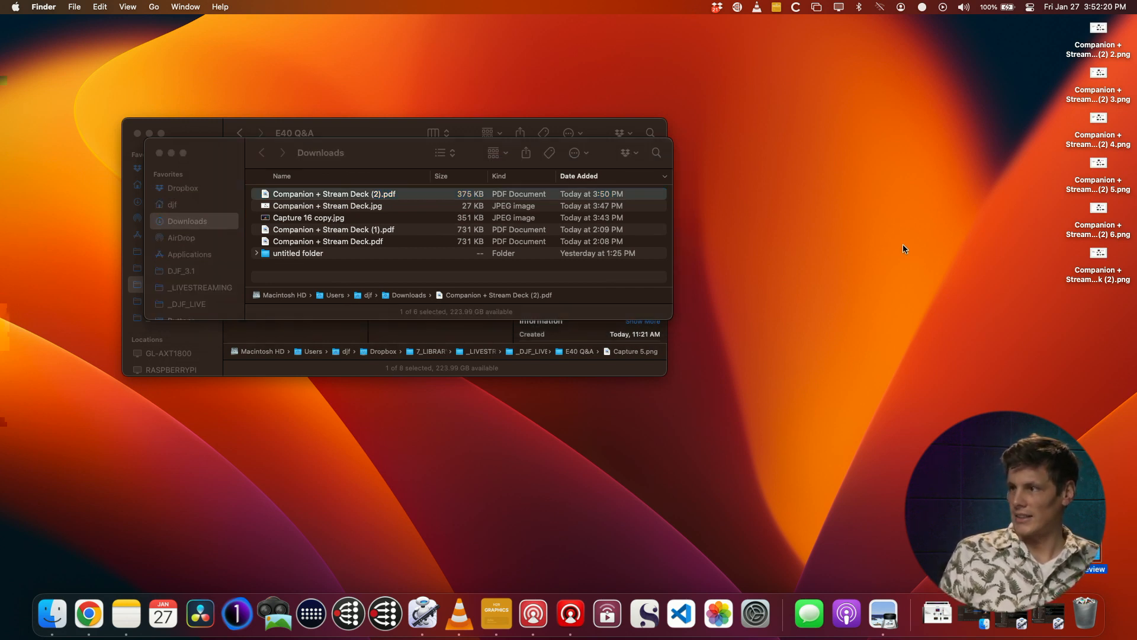
left_click(388, 151)
key("super+n")
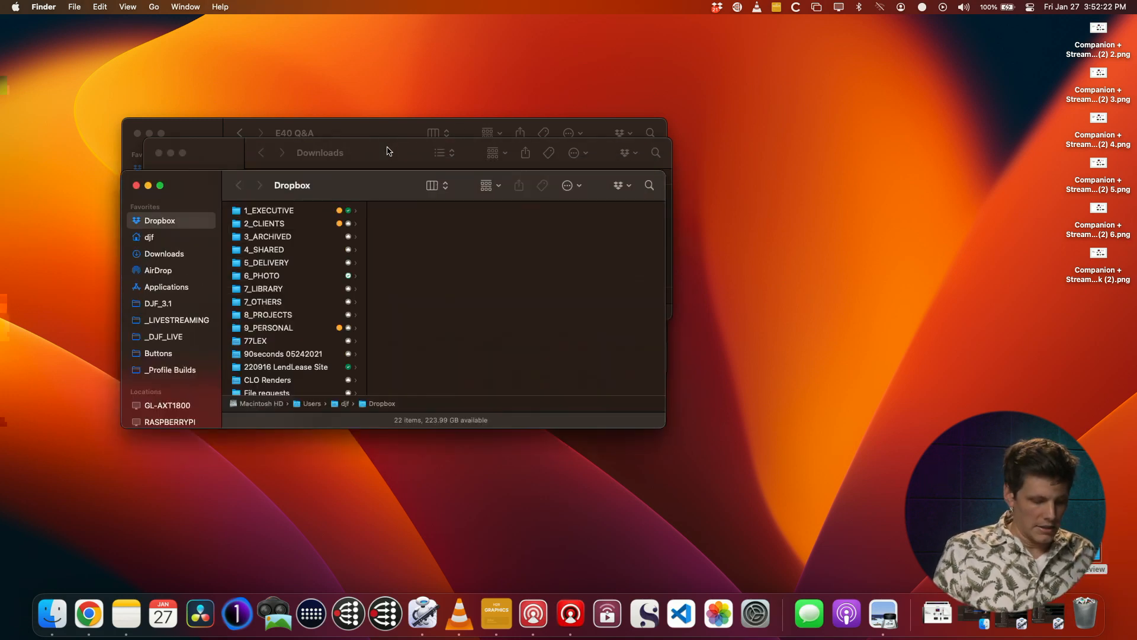
key("shift+super+d")
left_click_drag(388, 186, 388, 135)
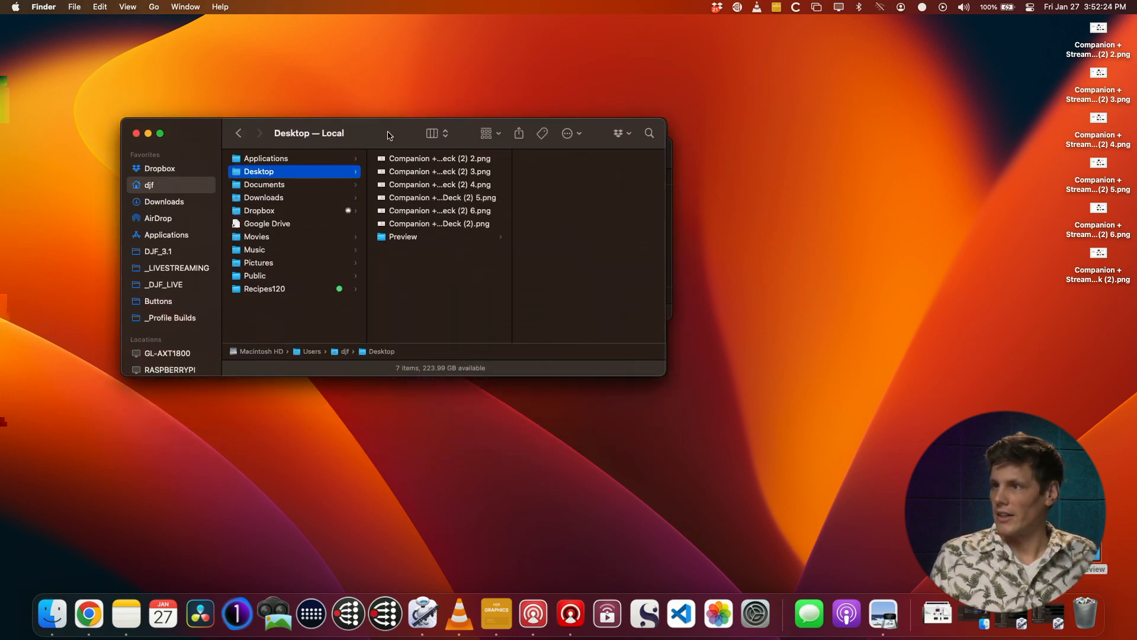
double_click(513, 296)
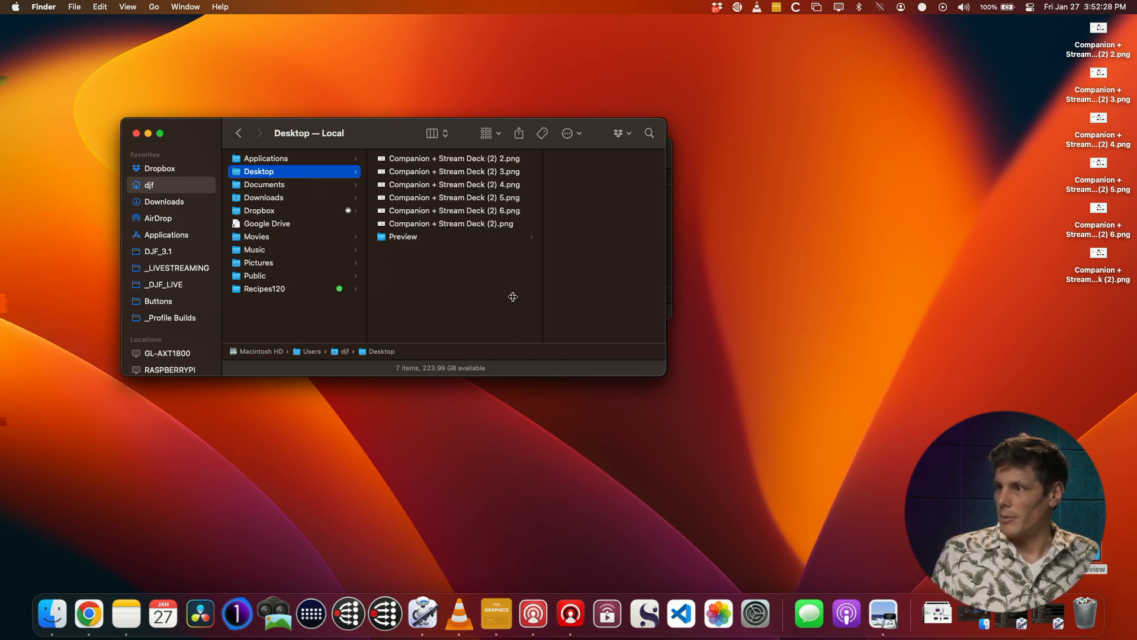
- Rename the exported Companion + Stream Deck (2).png as Companion + Stream Deck (2) 1.png
left_click(521, 223)
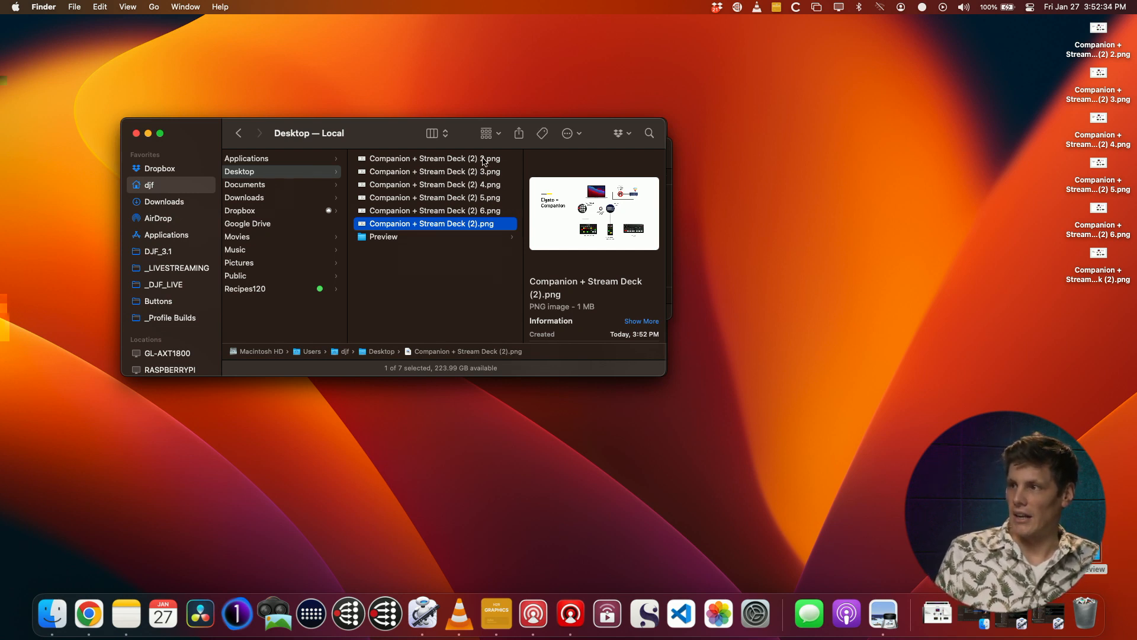
key("Return")
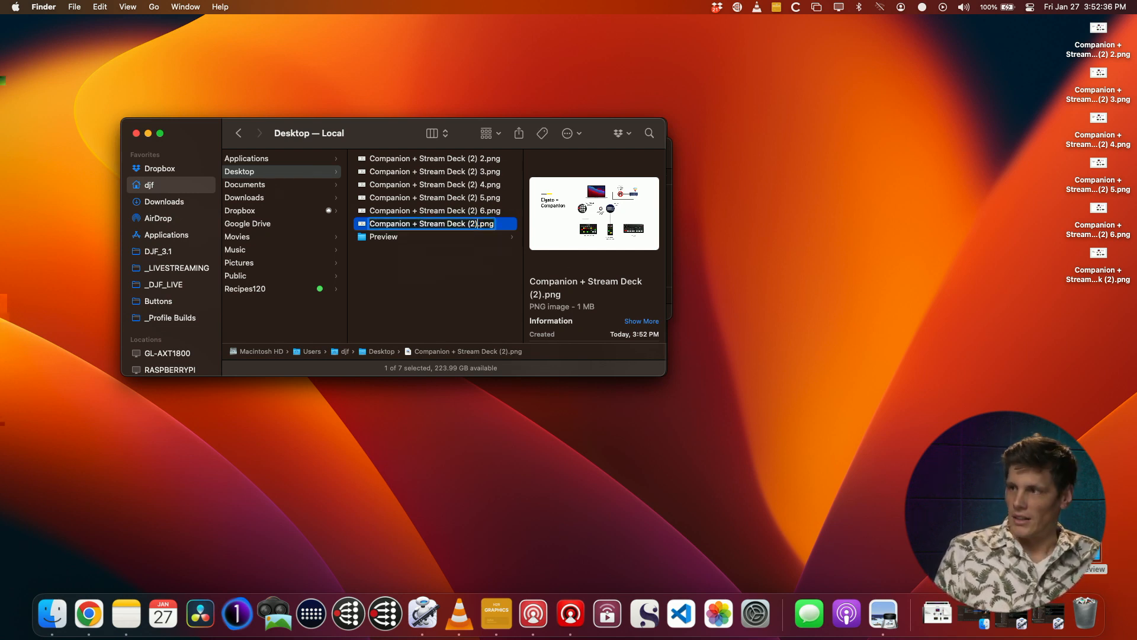
type("1")
key("Return")
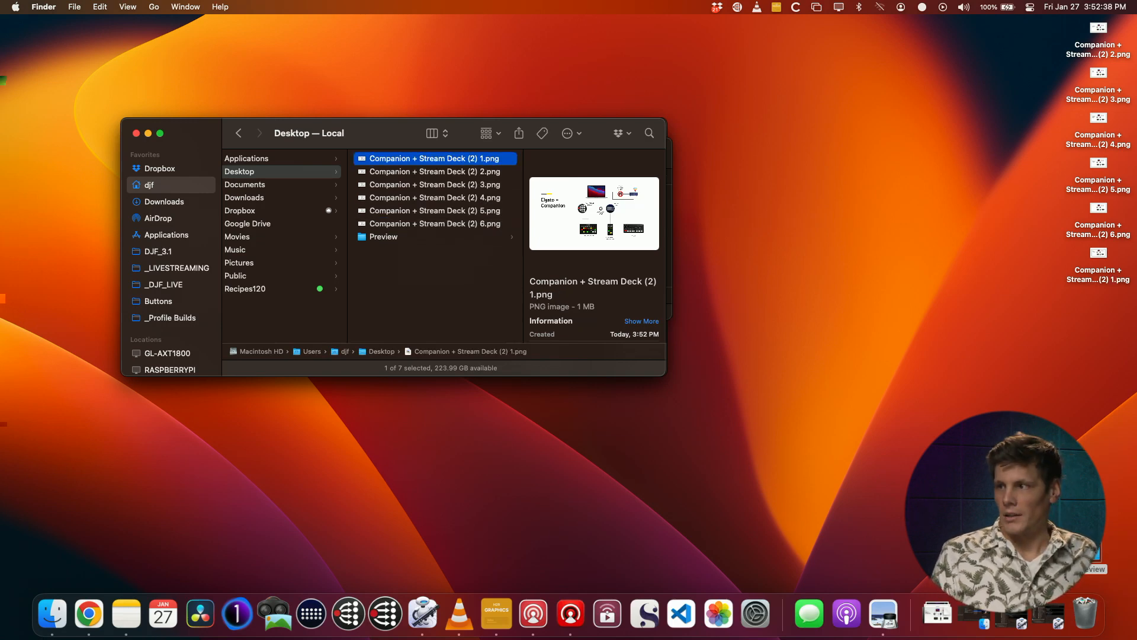
- Browse the six exported Companion + Stream Deck (2) PNGs with Quick Look and return to the first one
key("space")
key("Down")
key("Down")
key("Down")
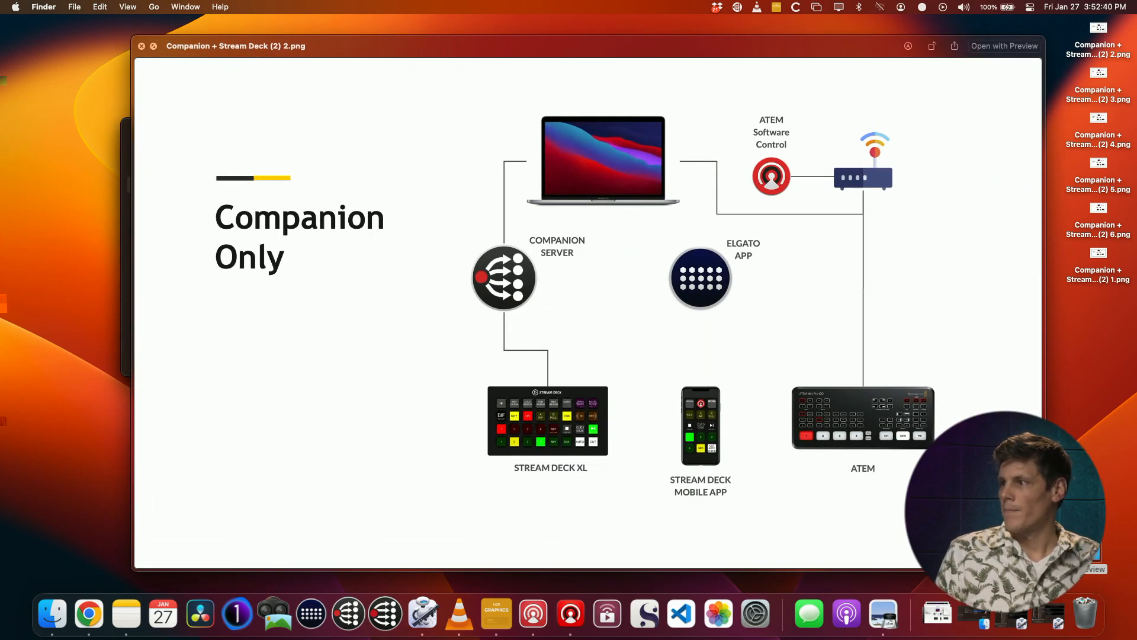
key("Down")
key("Down")
key("Down")
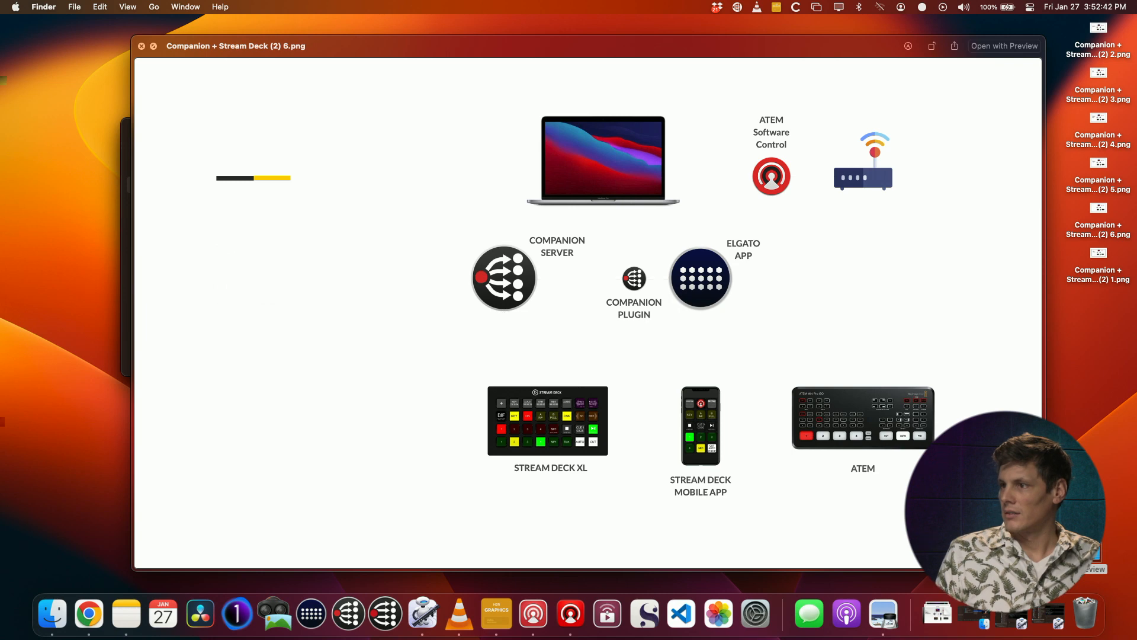
key("space")
key("Up")
key("Up")
key("Up")
key("Up")
key("Up")
key("Up")
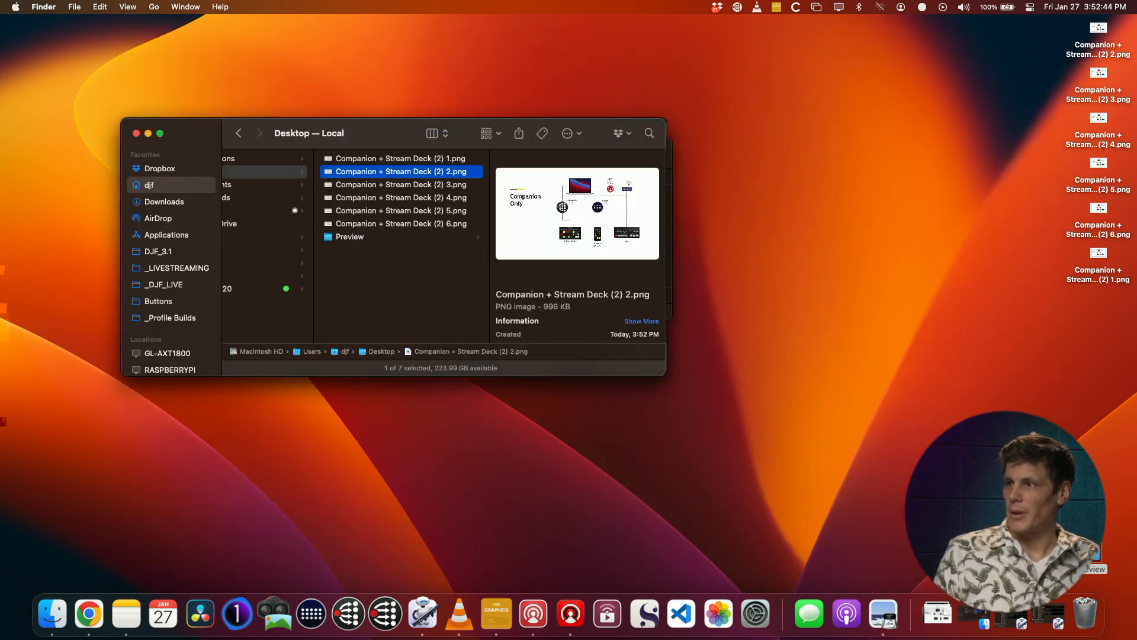
- Open Companion + Stream Deck (2) 1.png in Preview, inspect its pixel dimensions in the image information, and close it
key("super+o")
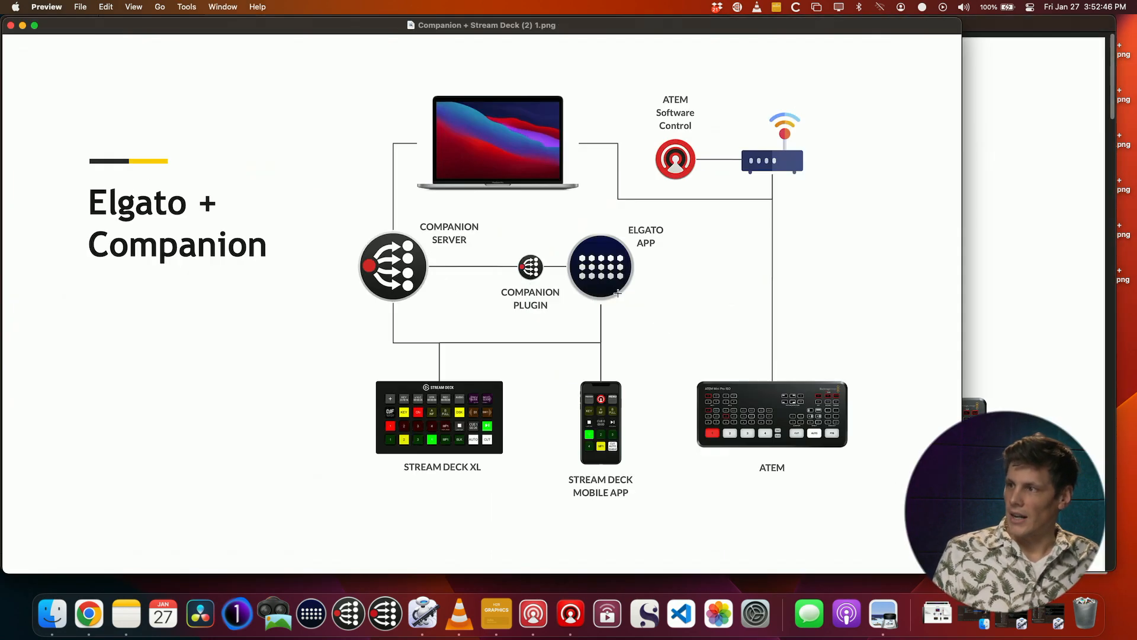
key("grave")
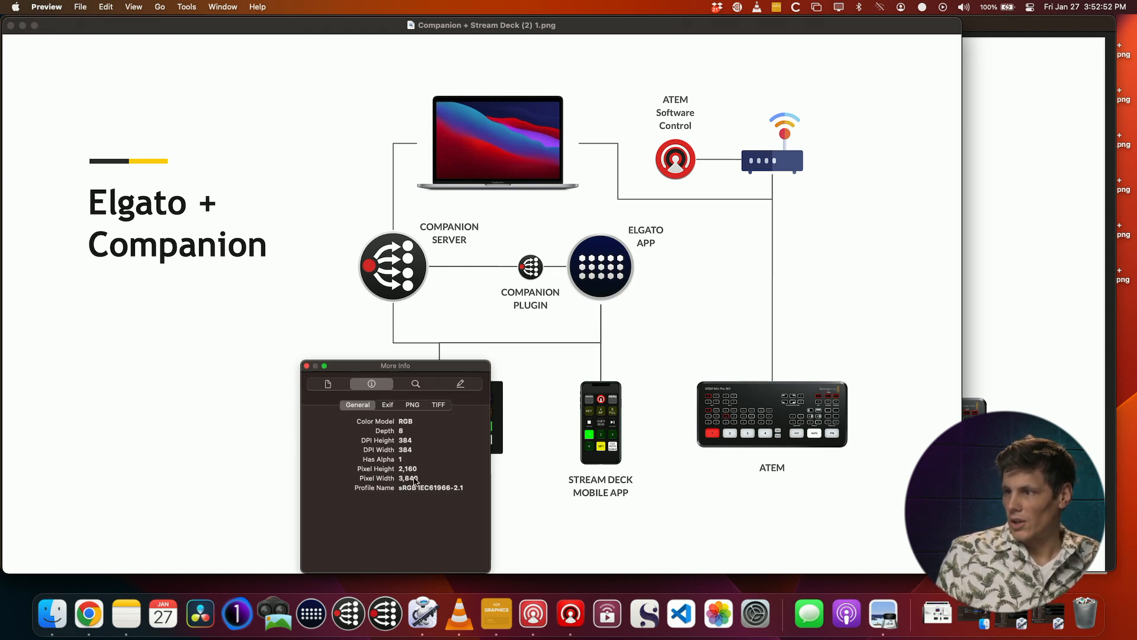
left_click(307, 367)
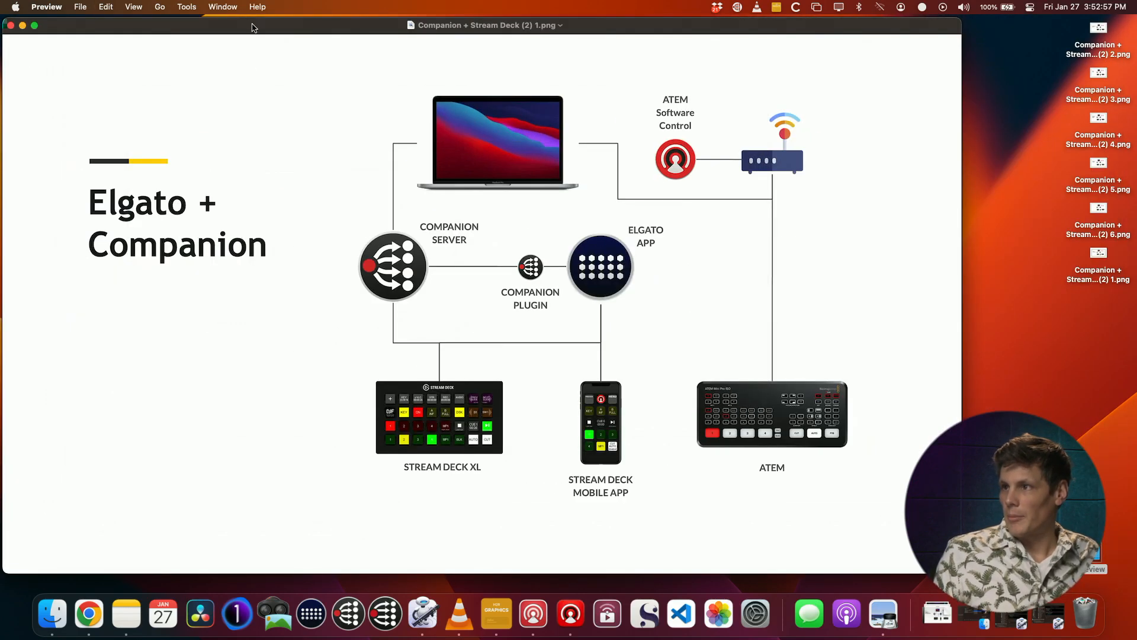
key("super+w")
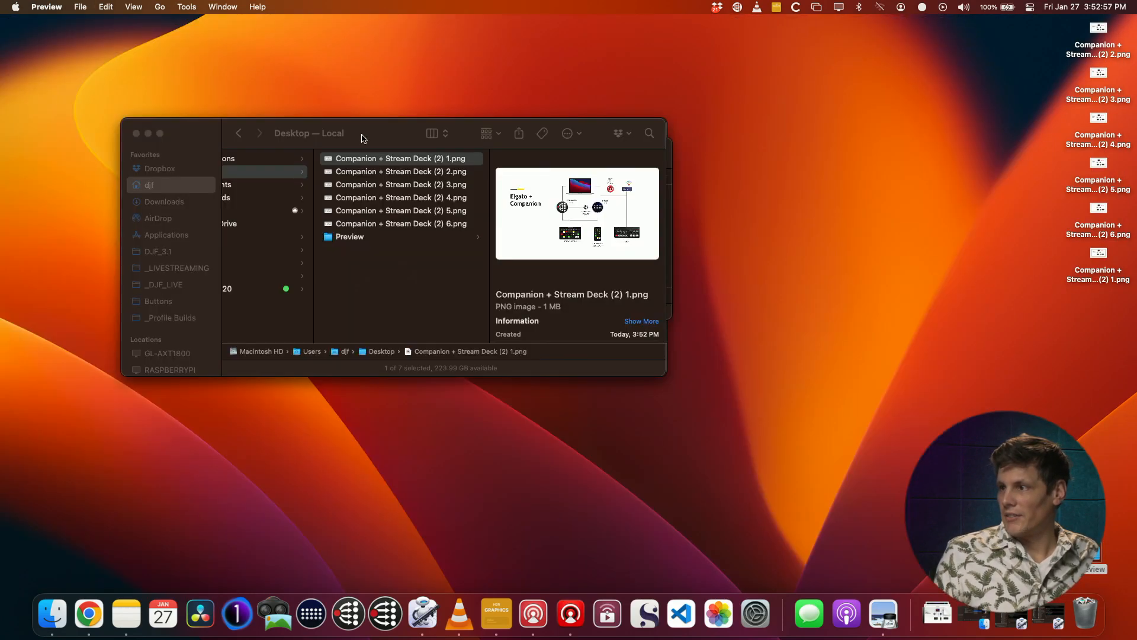
- Create JPEG copies of the six Companion + Stream Deck (2) PNGs on the Desktop with a quick action
left_click(424, 261)
left_click(463, 226, "shift")
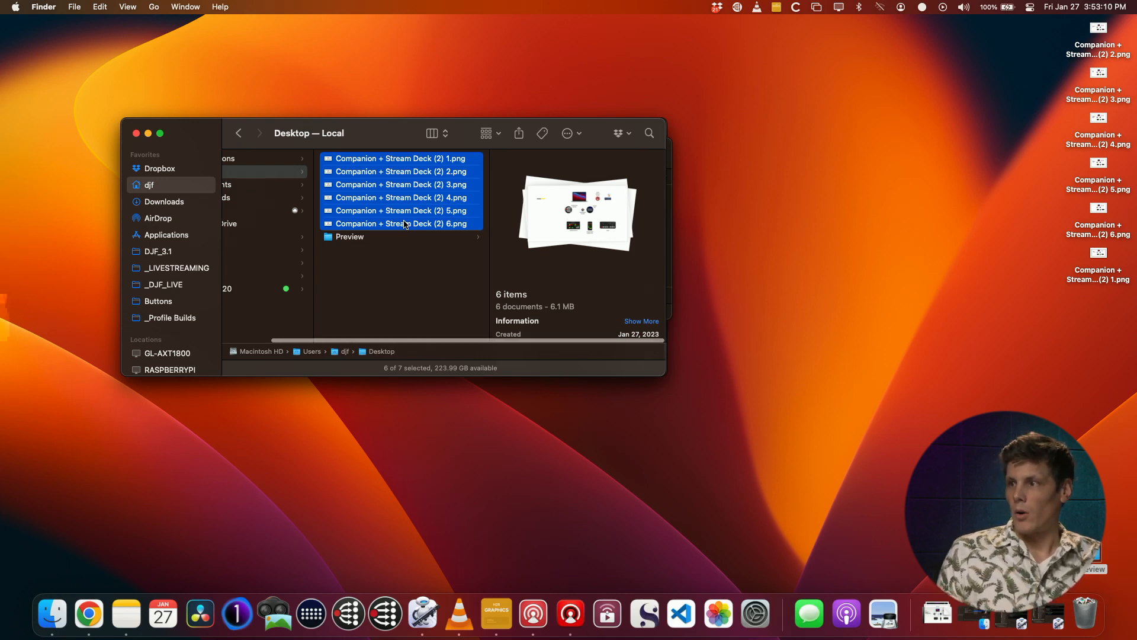
right_click(406, 224)
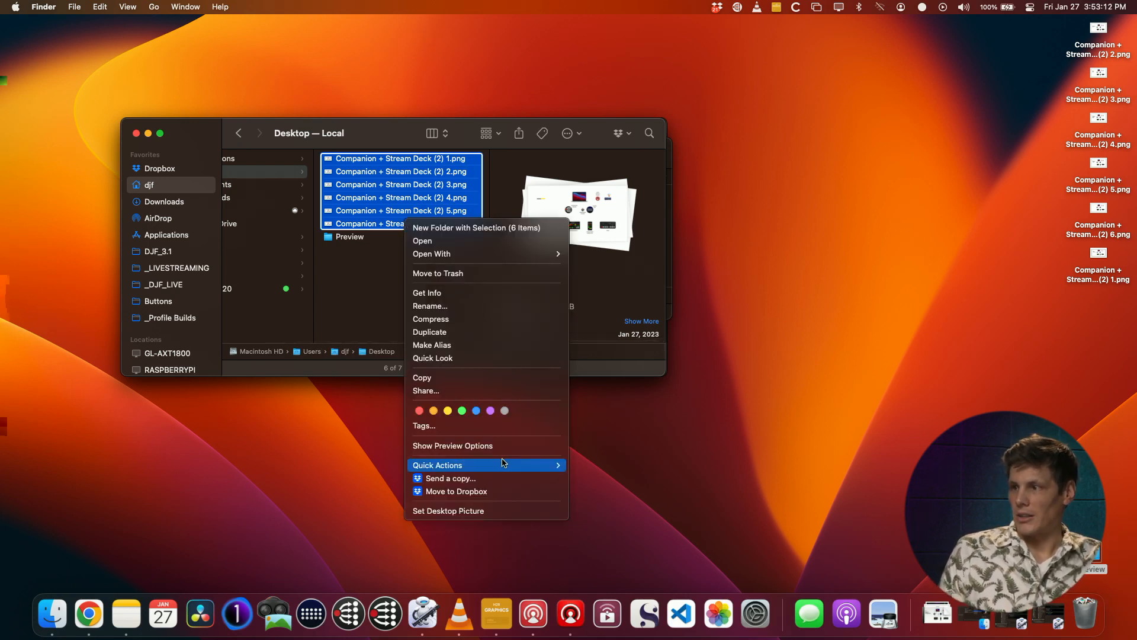
mouse_move(503, 465)
left_click(629, 519)
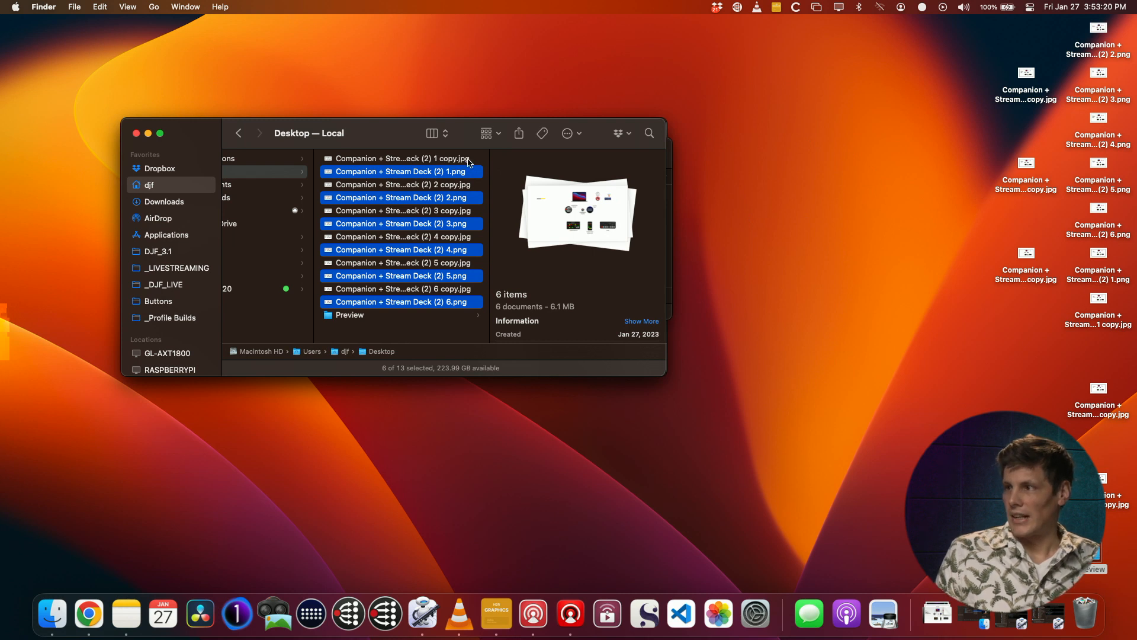
- Select the first four Companion + Stream Deck (2) JPEG copies, preview the first copy with Quick Look, and close the preview
left_click(469, 159)
left_click(468, 184, "super")
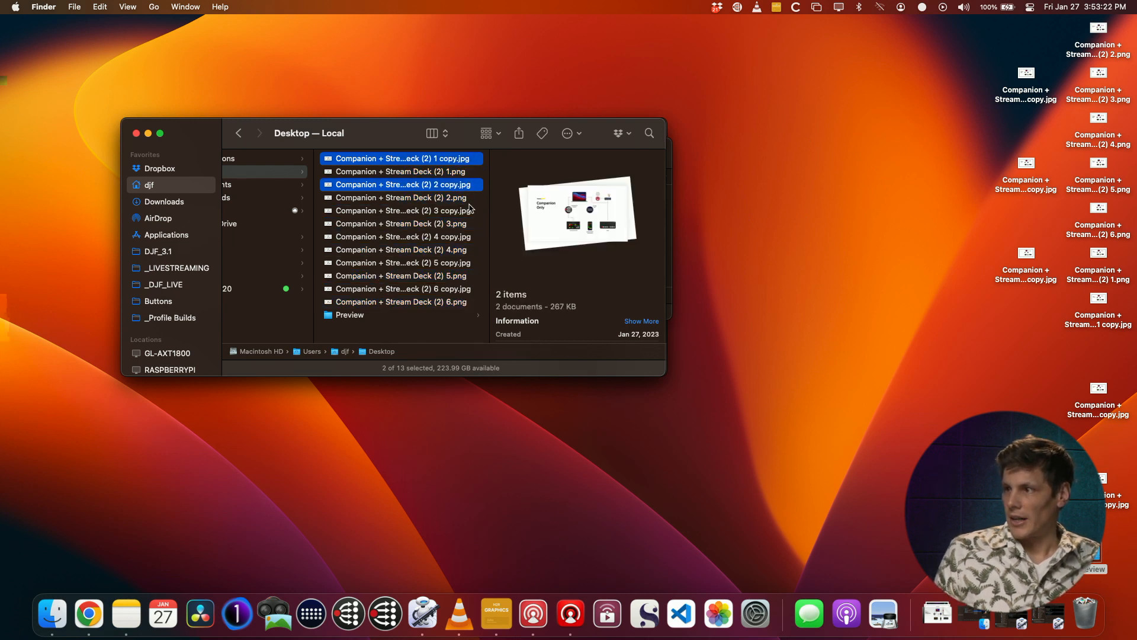
left_click(468, 211, "super")
left_click(468, 237, "super")
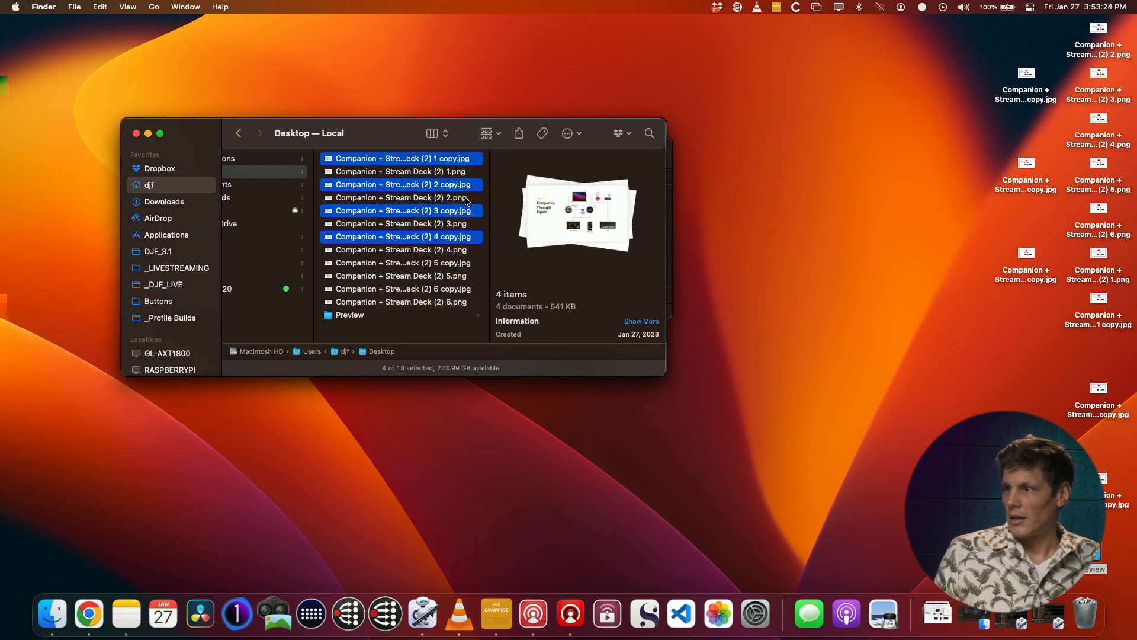
left_click(471, 159)
key("space")
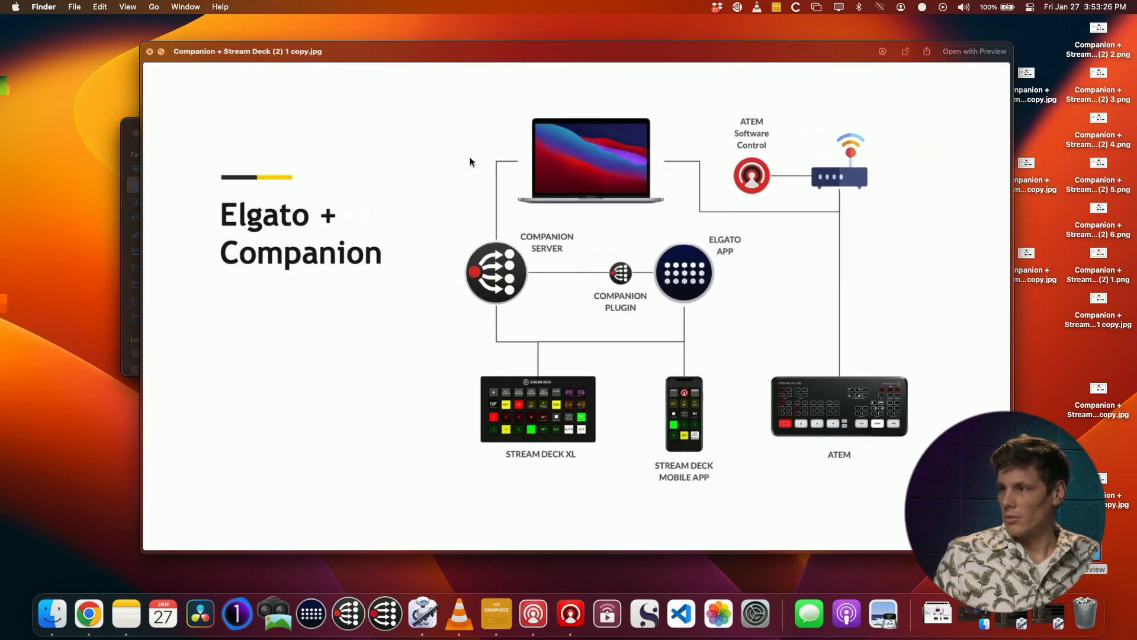
key("space")
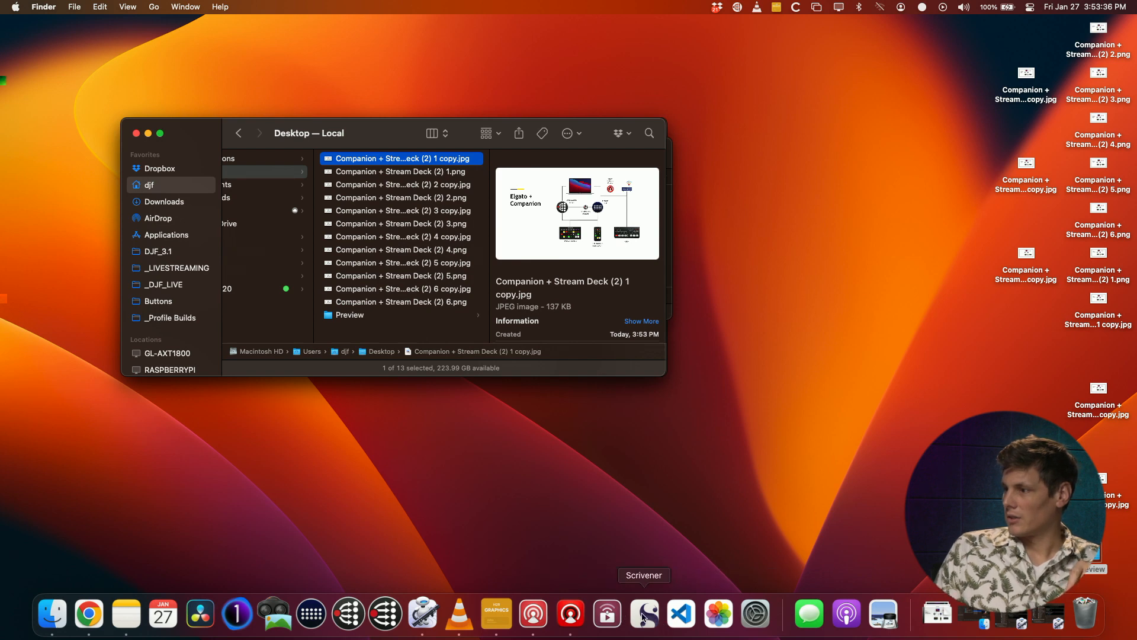
- Switch to Automator, create a new Quick Action, and place its window clear of the PDF to PNG 3840 workflow
left_click(1017, 619)
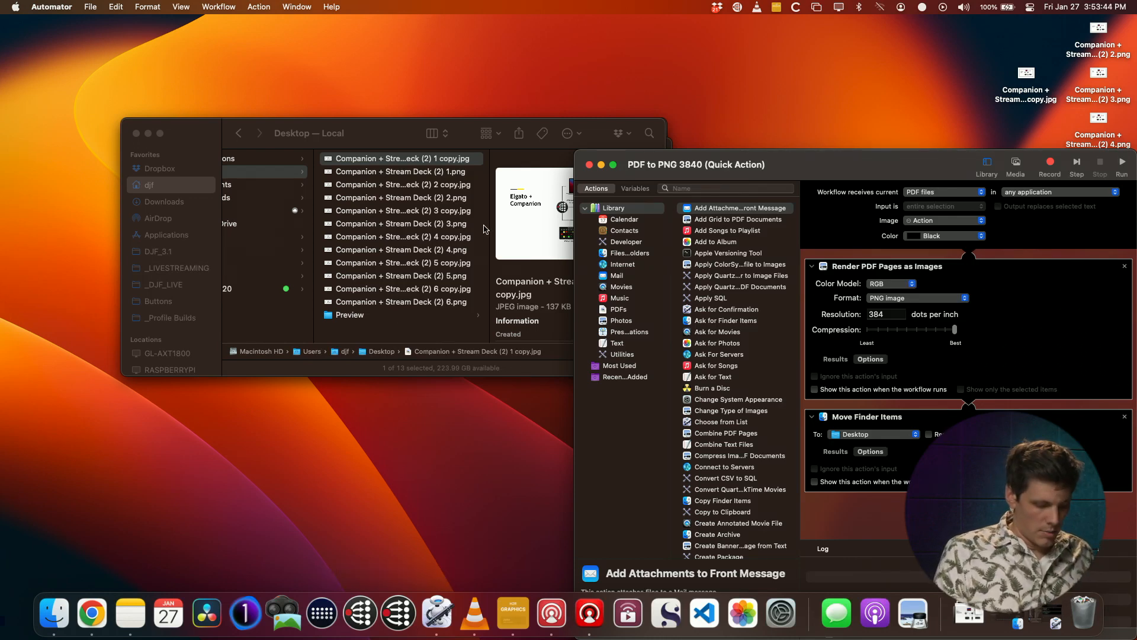
key("super+n")
key("Return")
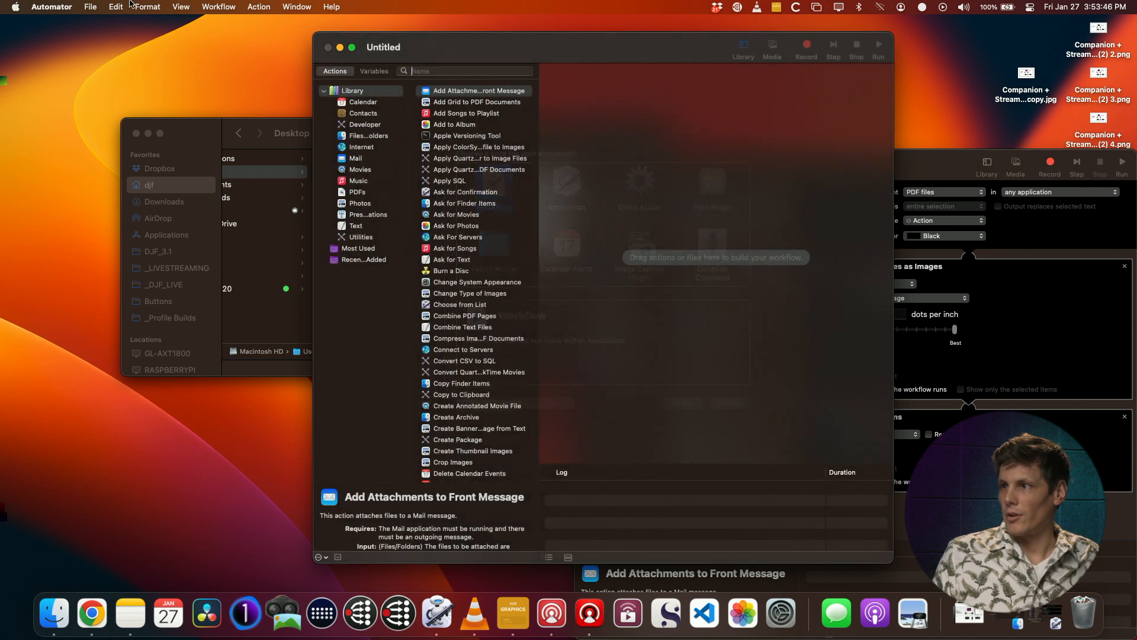
left_click(139, 6)
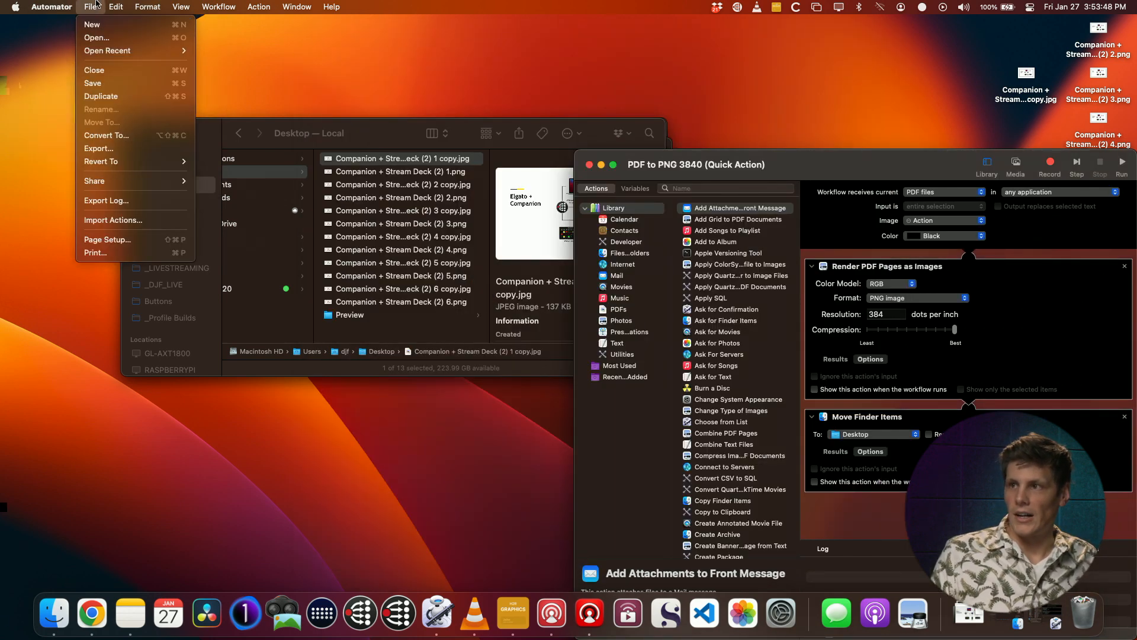
left_click(94, 24)
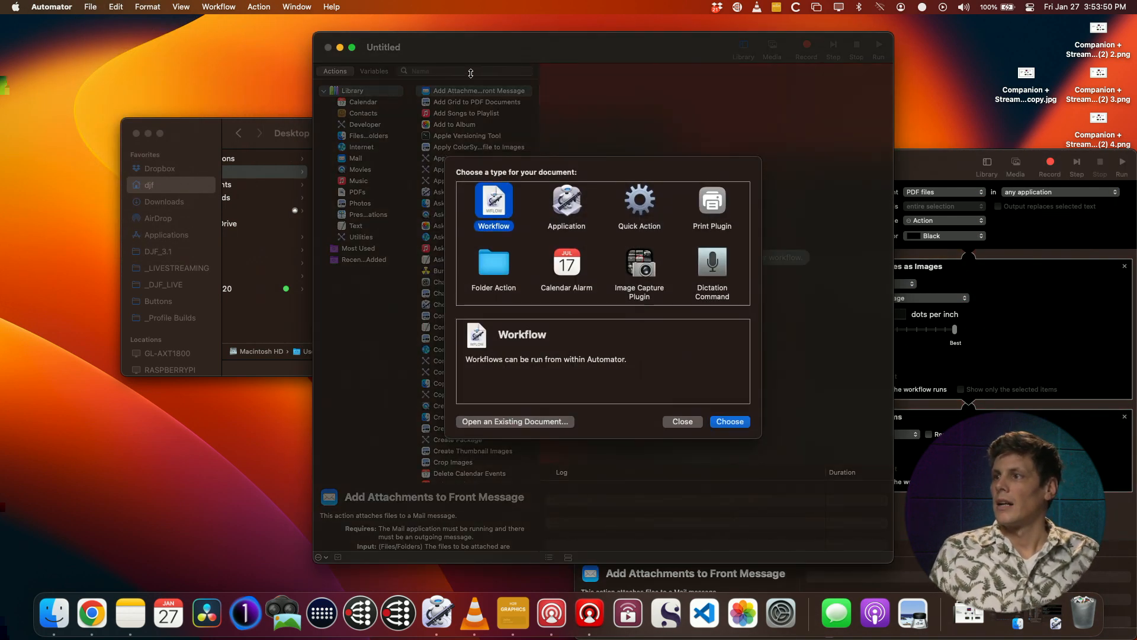
left_click(638, 209)
left_click(730, 422)
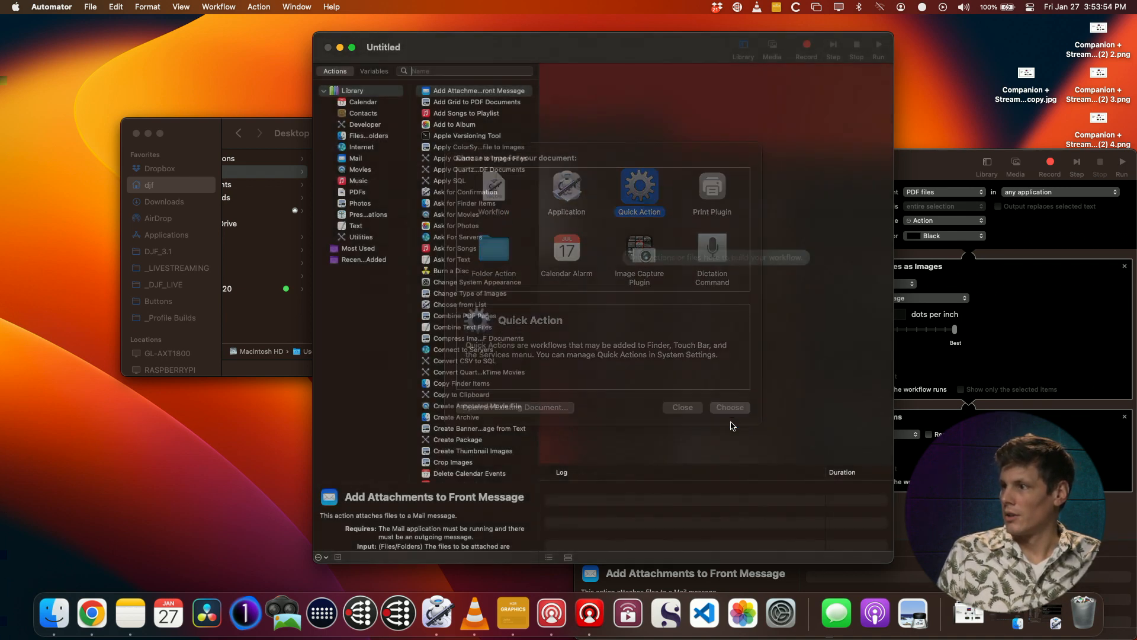
left_click_drag(592, 61, 271, 3)
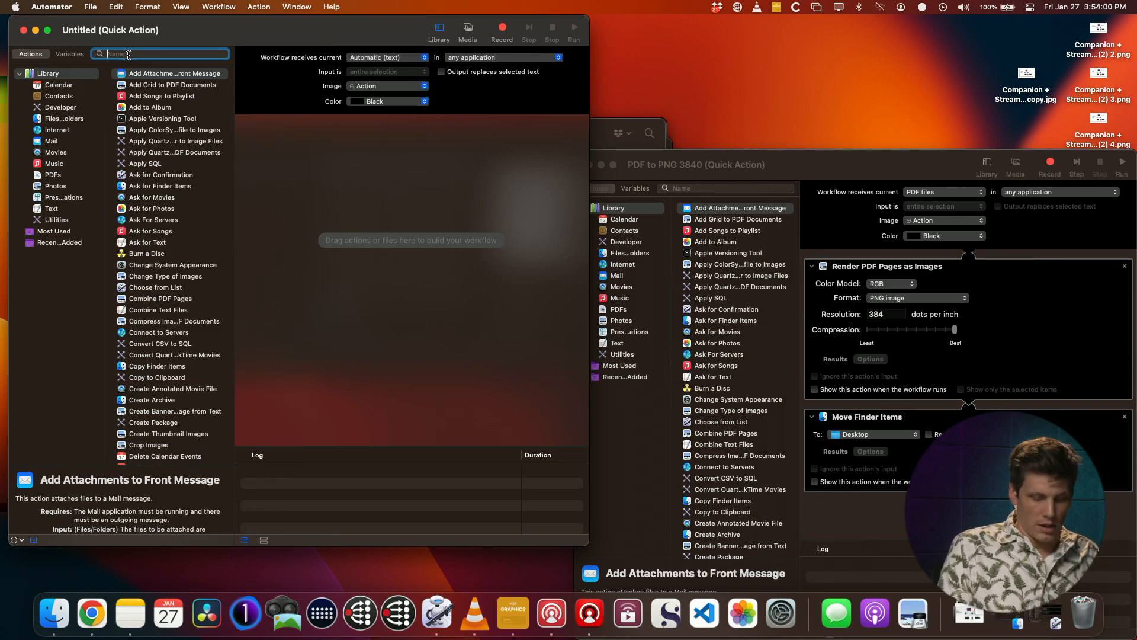
- Add a Render PDF Pages as Images action to the new workflow with PNG image format and the RGB color model
type("render")
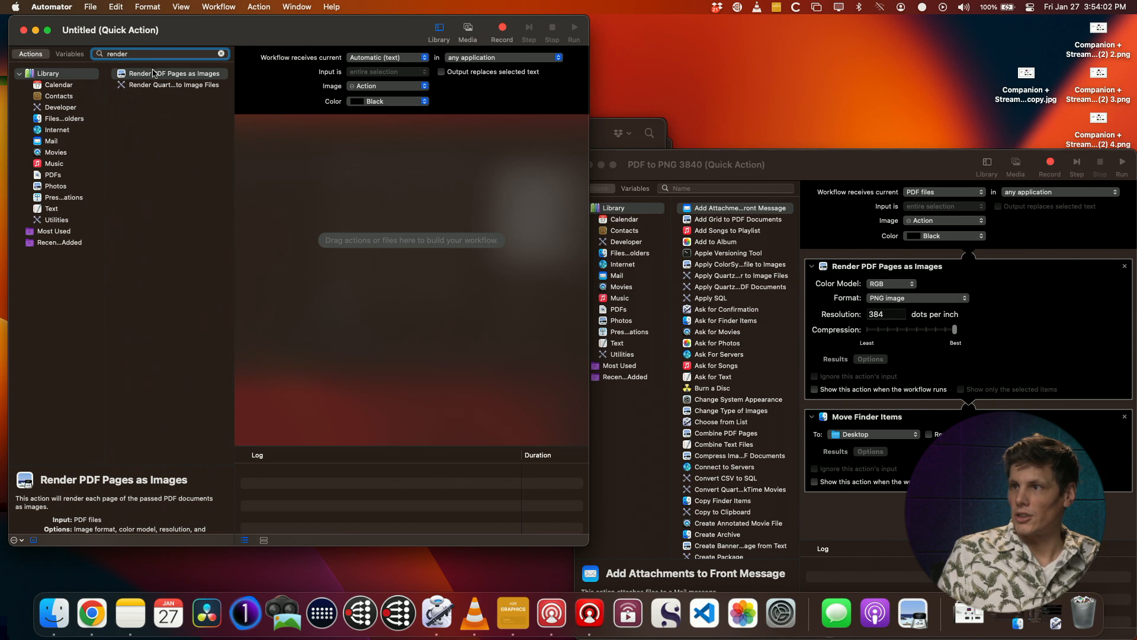
left_click_drag(153, 73, 321, 180)
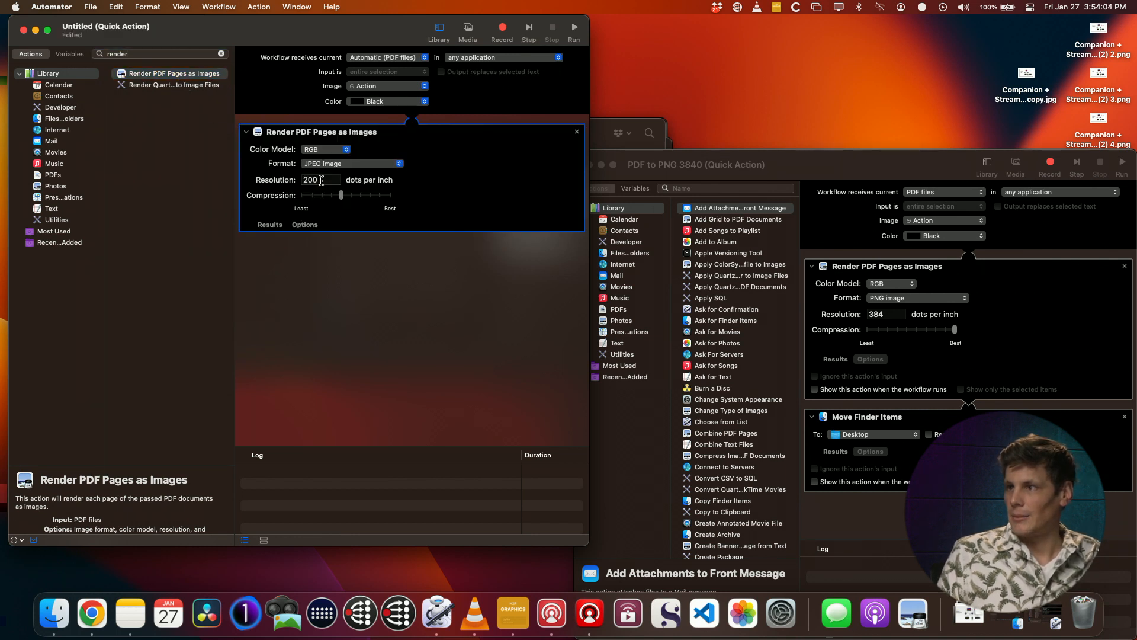
left_click(335, 152)
left_click(363, 153)
left_click(364, 165)
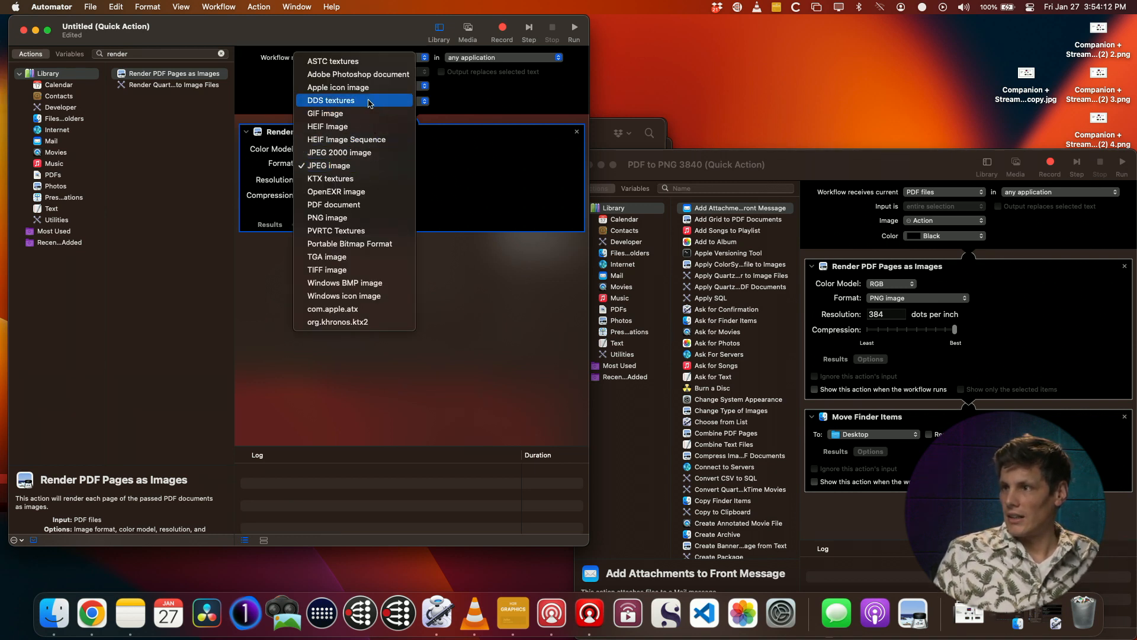
left_click(364, 217)
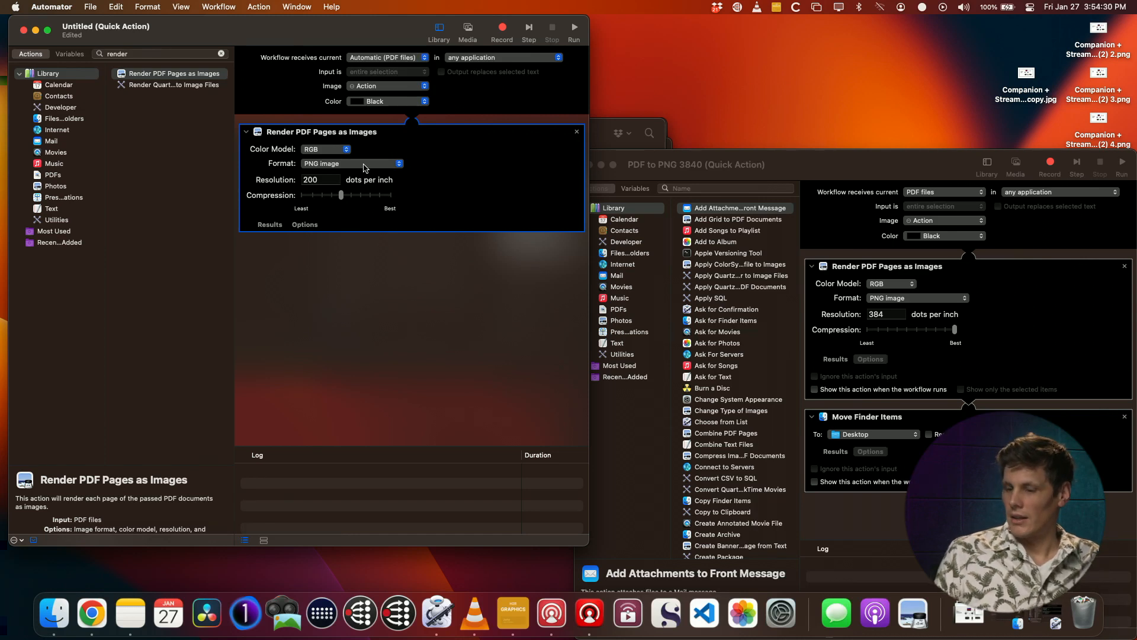
left_click(337, 150)
left_click(336, 150)
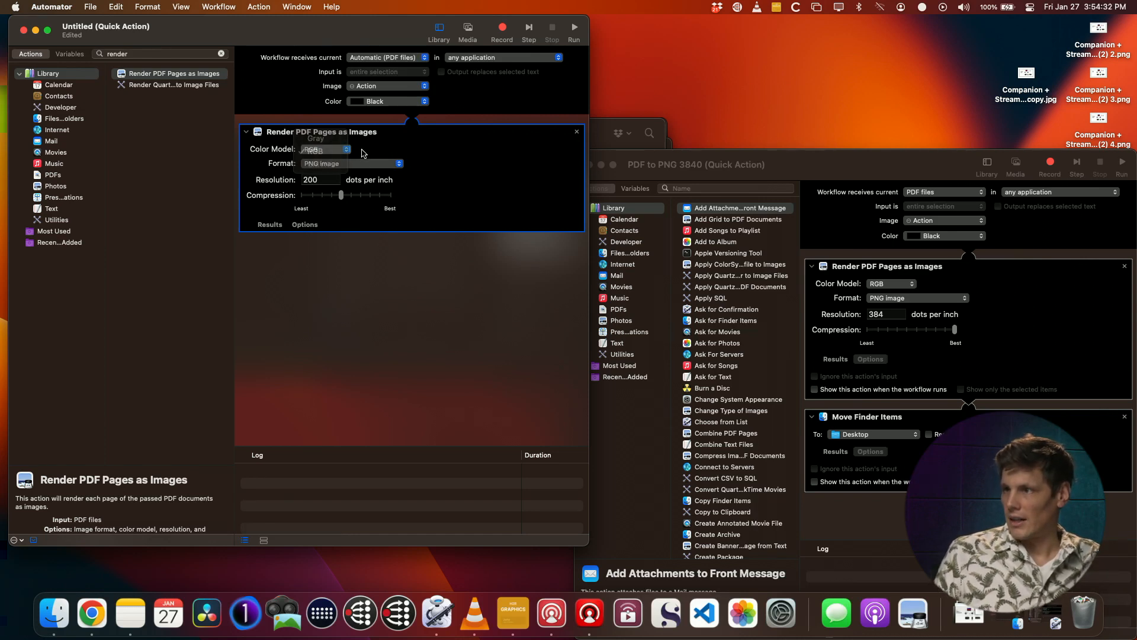
- Try to set the PDF rendering resolution to 384 and 3840 dots per inch, and discard the change
double_click(337, 181)
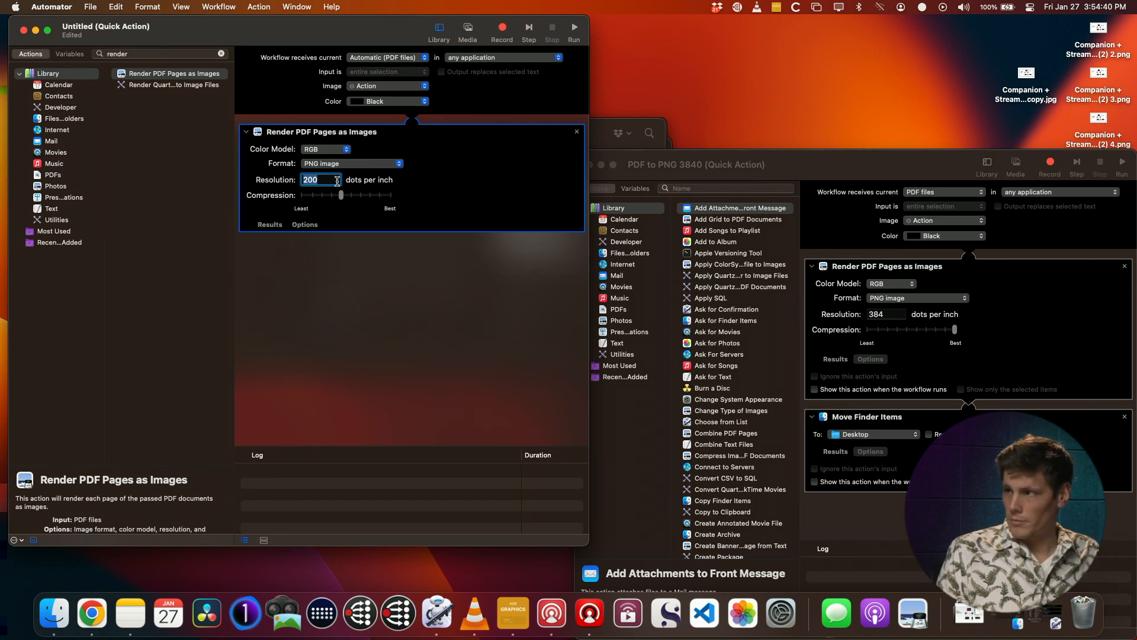
type("38")
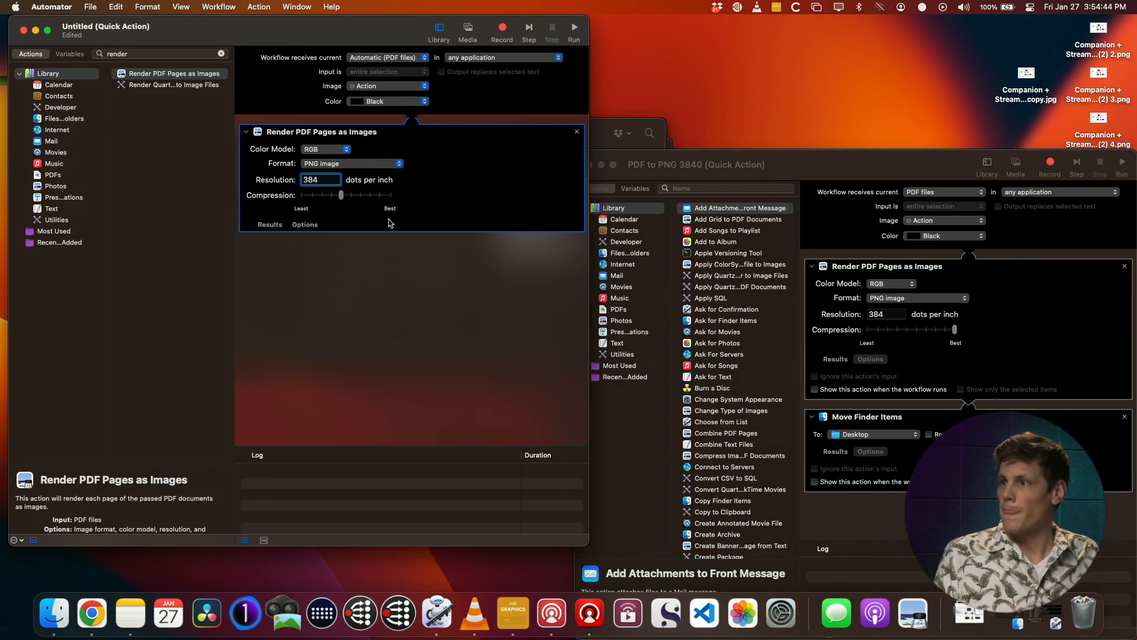
type("4")
key("Return")
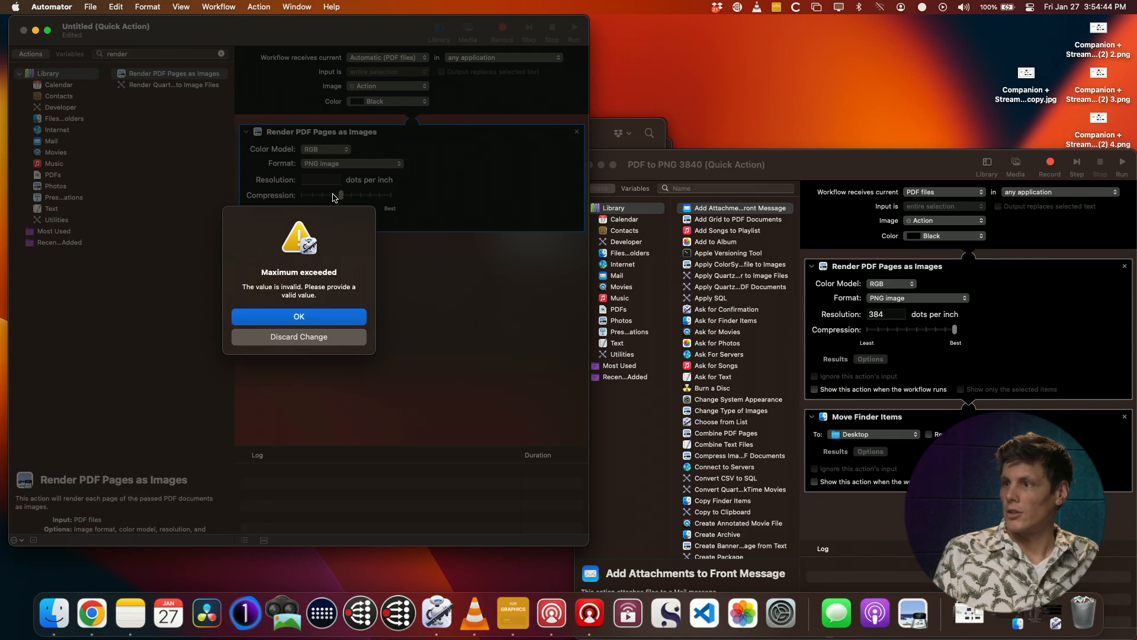
left_click(338, 318)
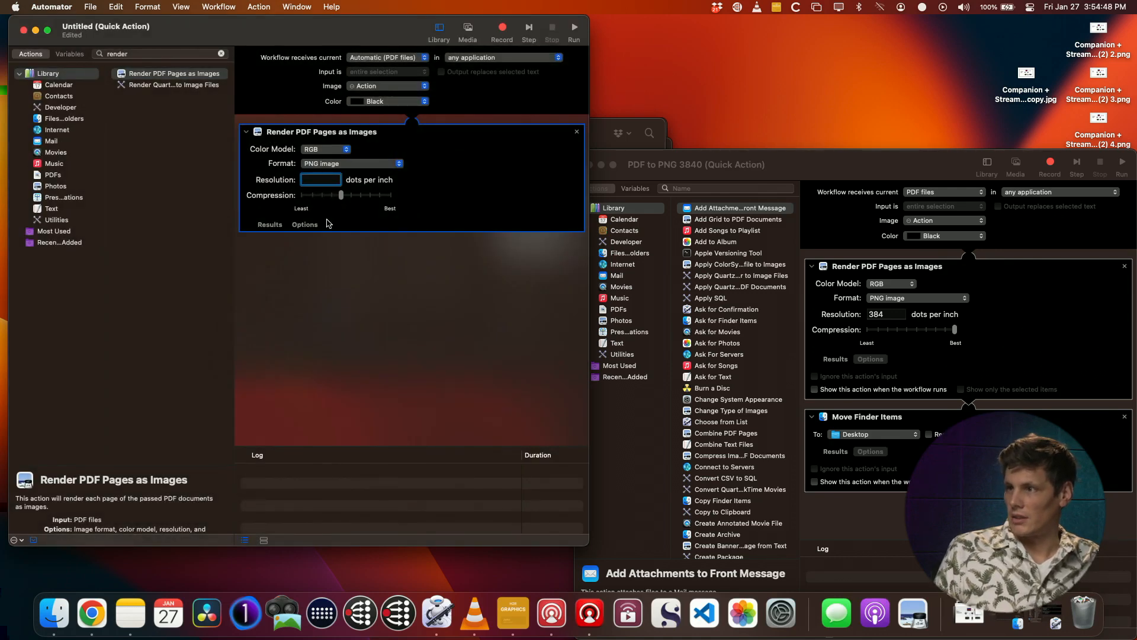
type("384")
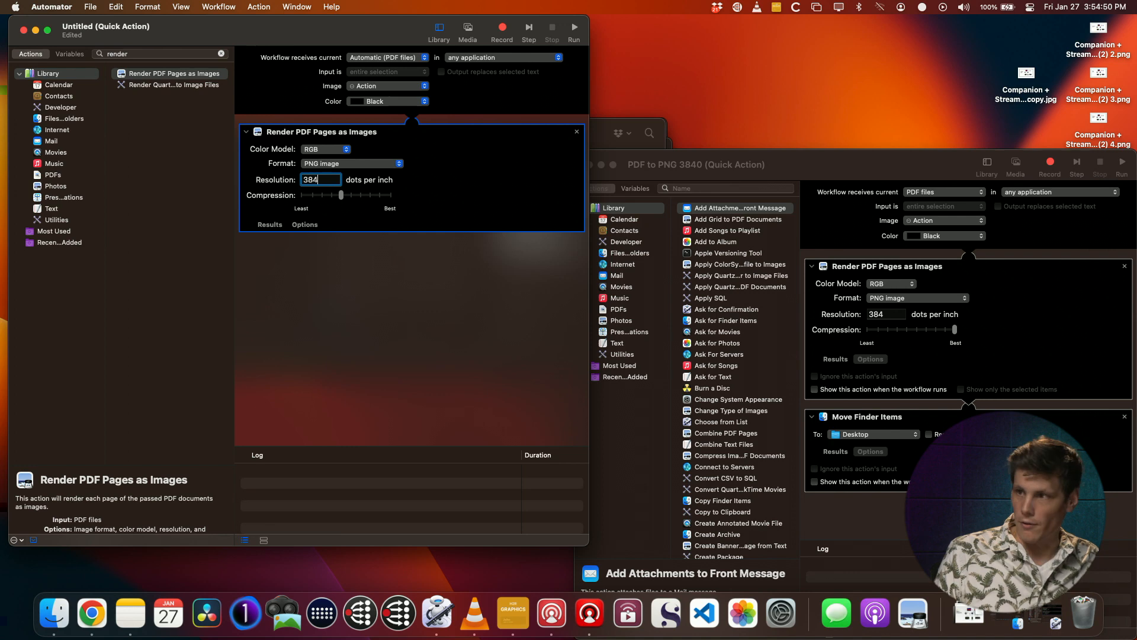
type("0")
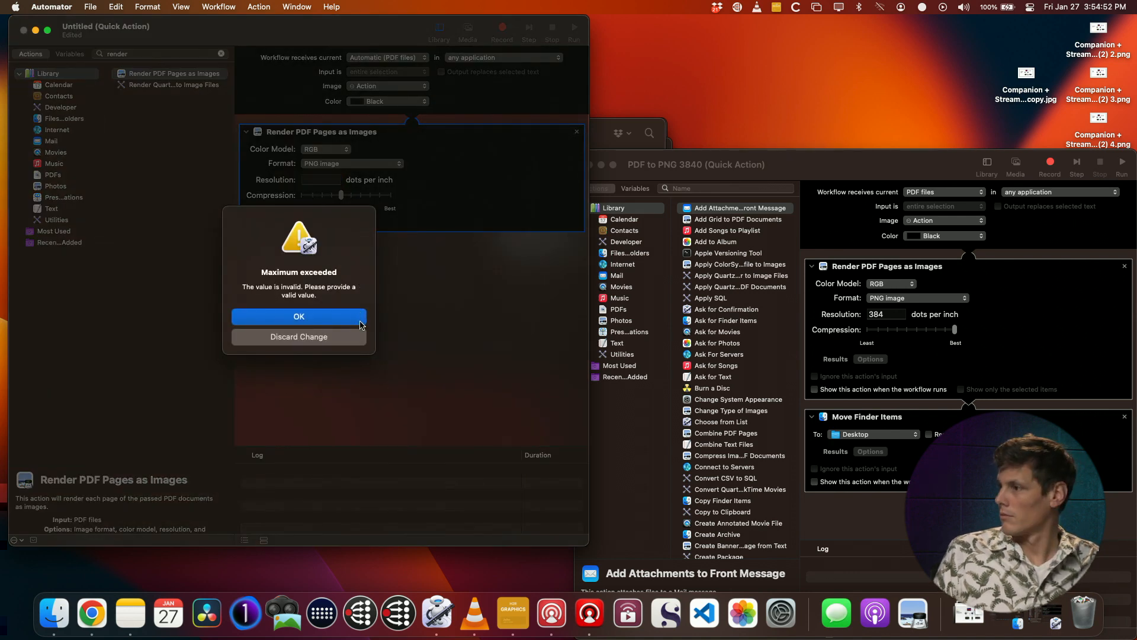
left_click(332, 335)
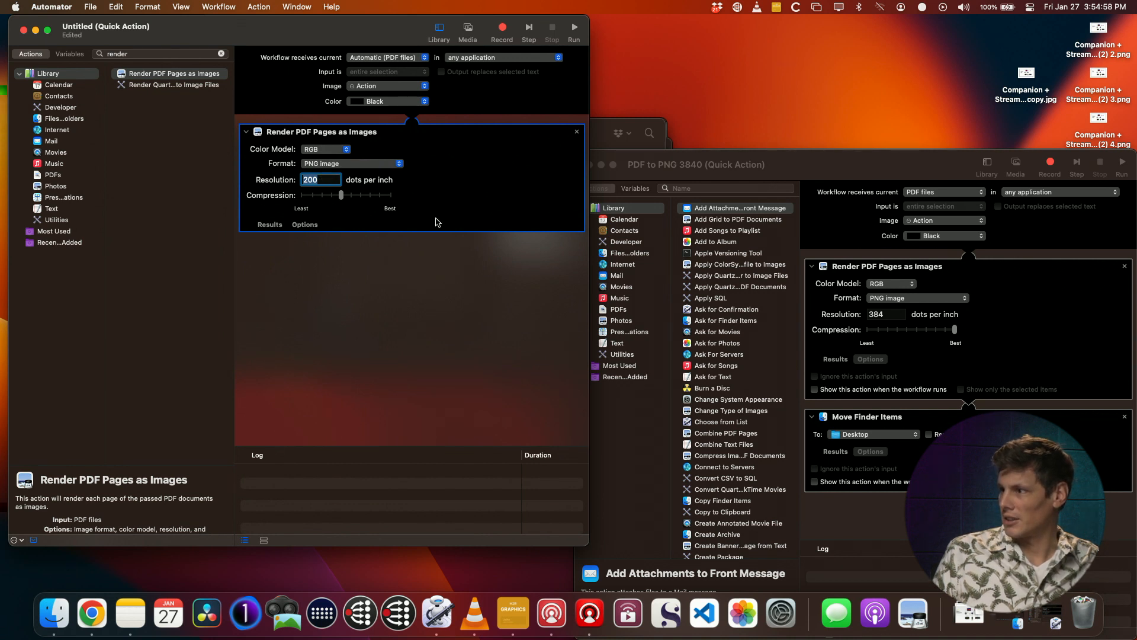
- Set the rendering compression to Best, try a resolution of 384 dots per inch, and show the action's options
left_click_drag(341, 195, 393, 197)
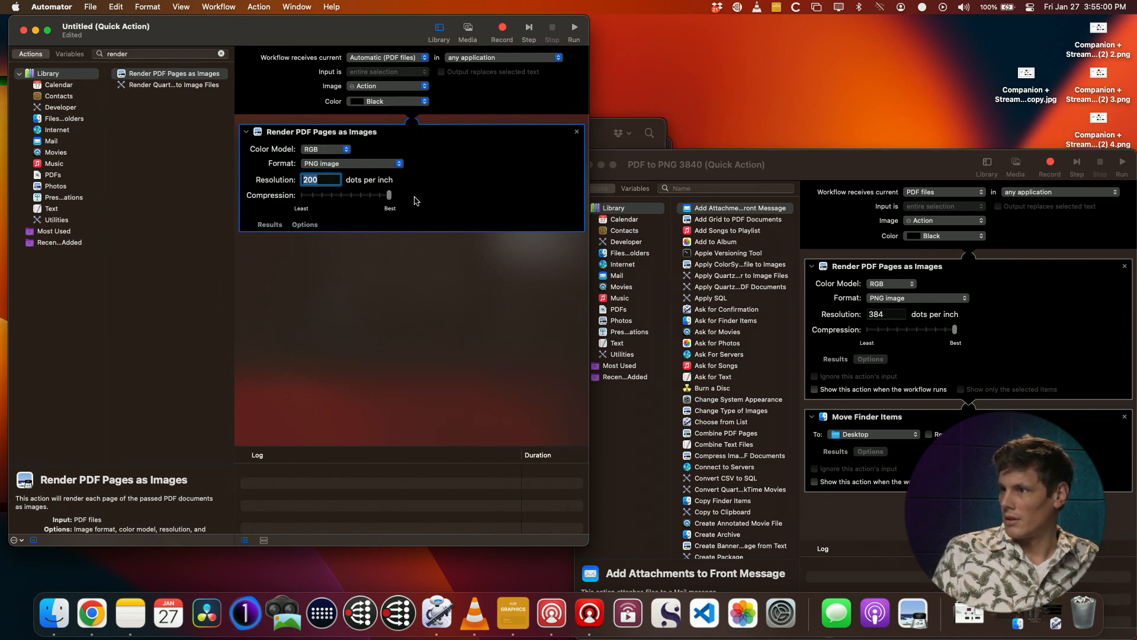
double_click(332, 178)
type("384")
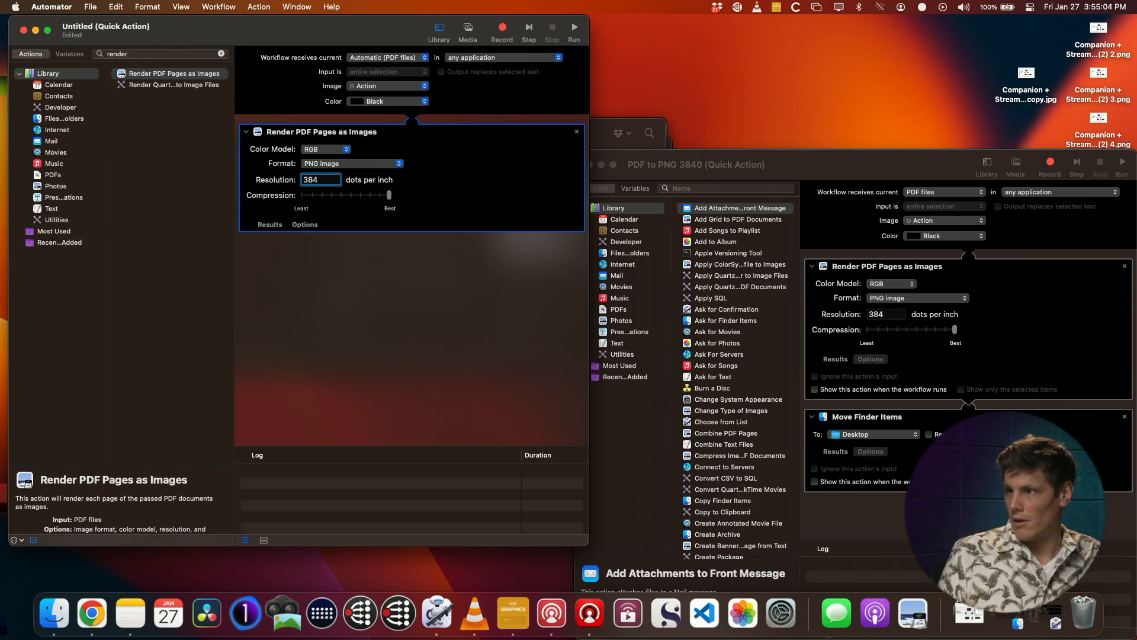
key("Return")
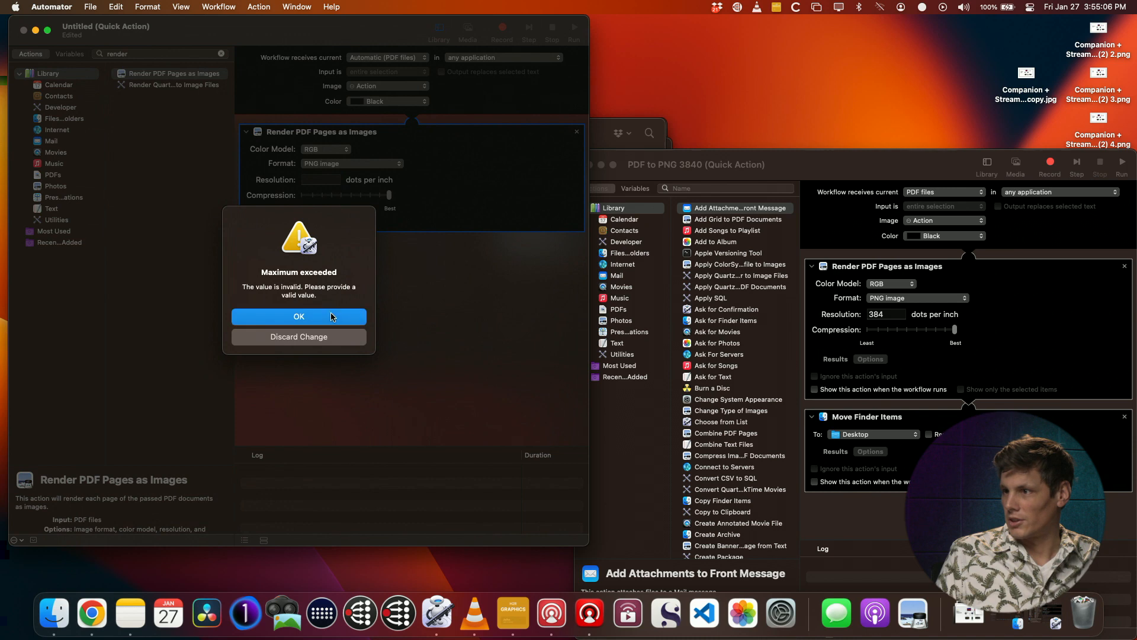
left_click(331, 317)
left_click(306, 225)
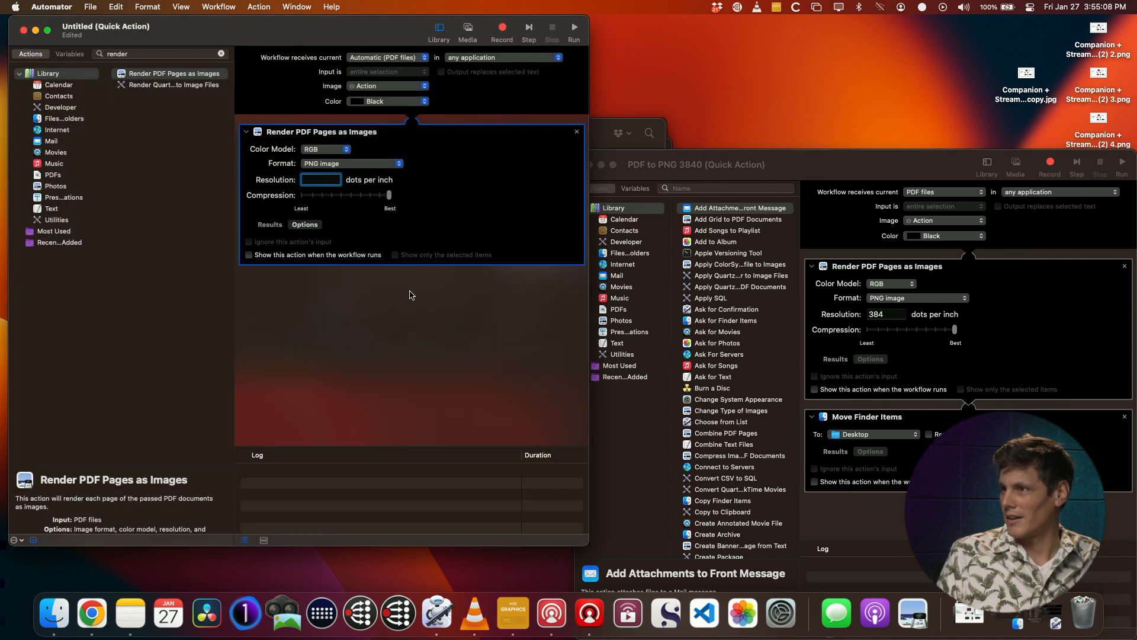
- Arrange the PDF to PNG 3840 workflow beside the new one, compare their settings, and examine the available input types
left_click_drag(827, 166, 688, 68)
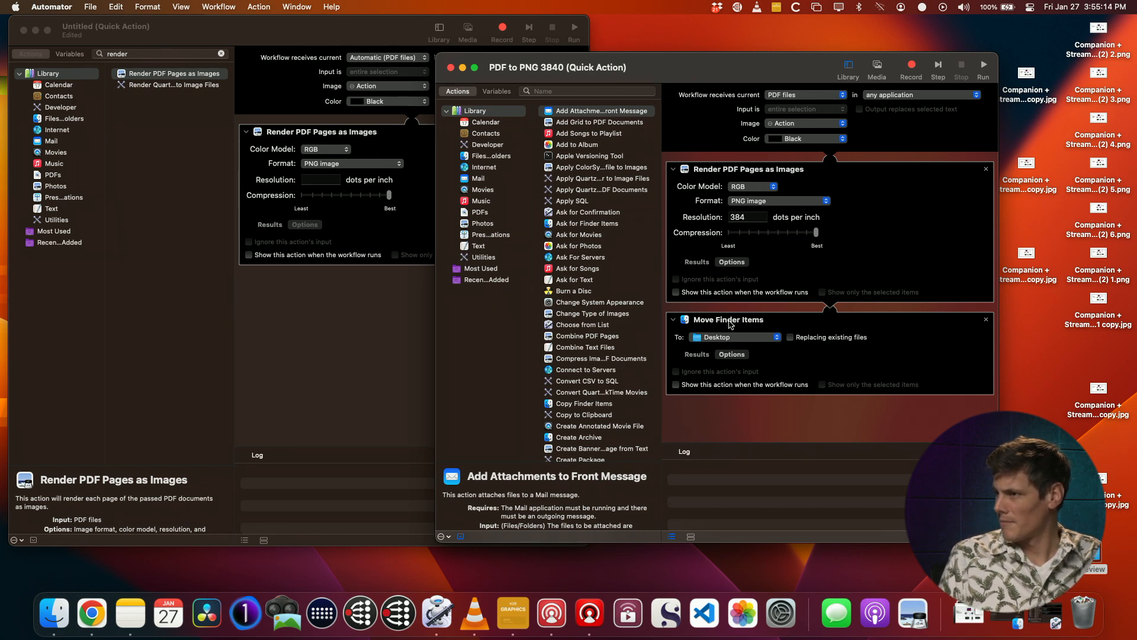
left_click_drag(694, 70, 788, 53)
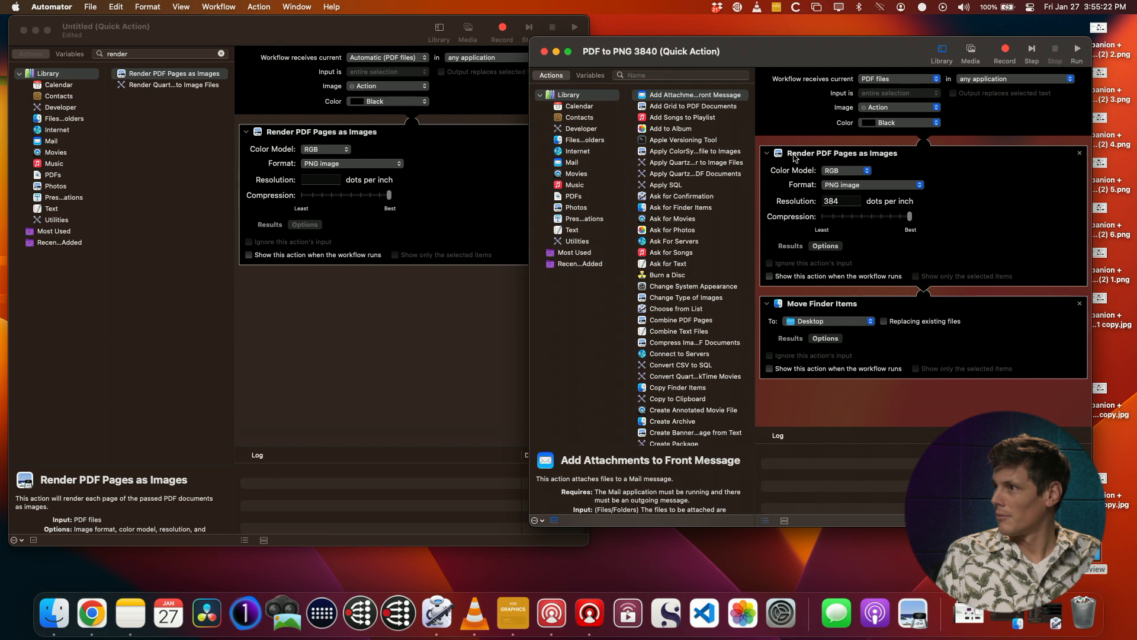
left_click(408, 325)
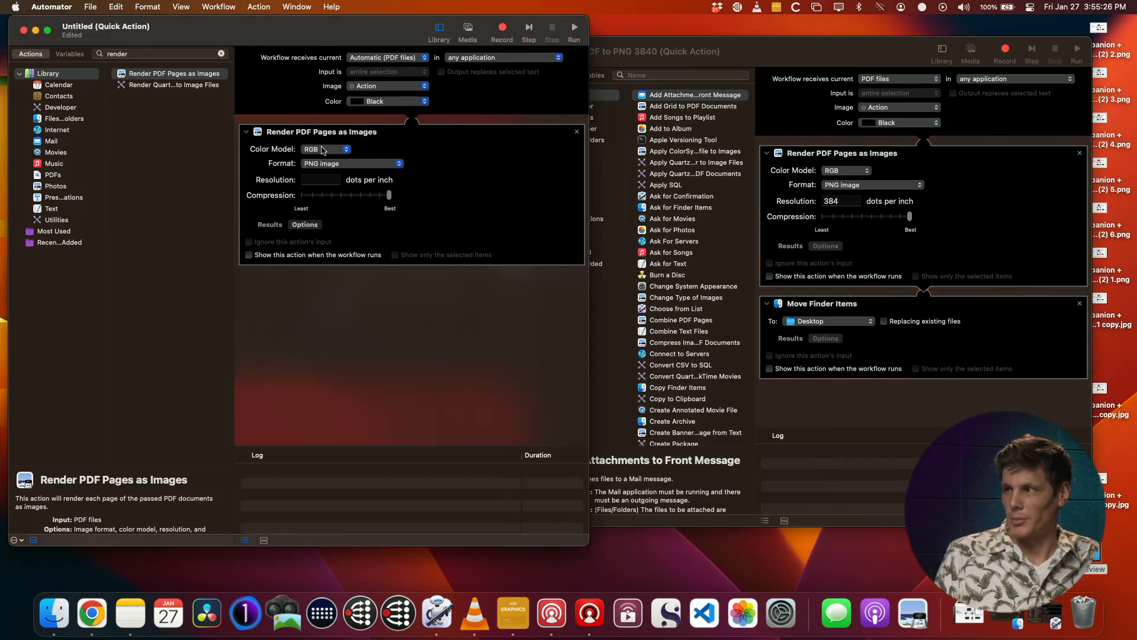
left_click(382, 57)
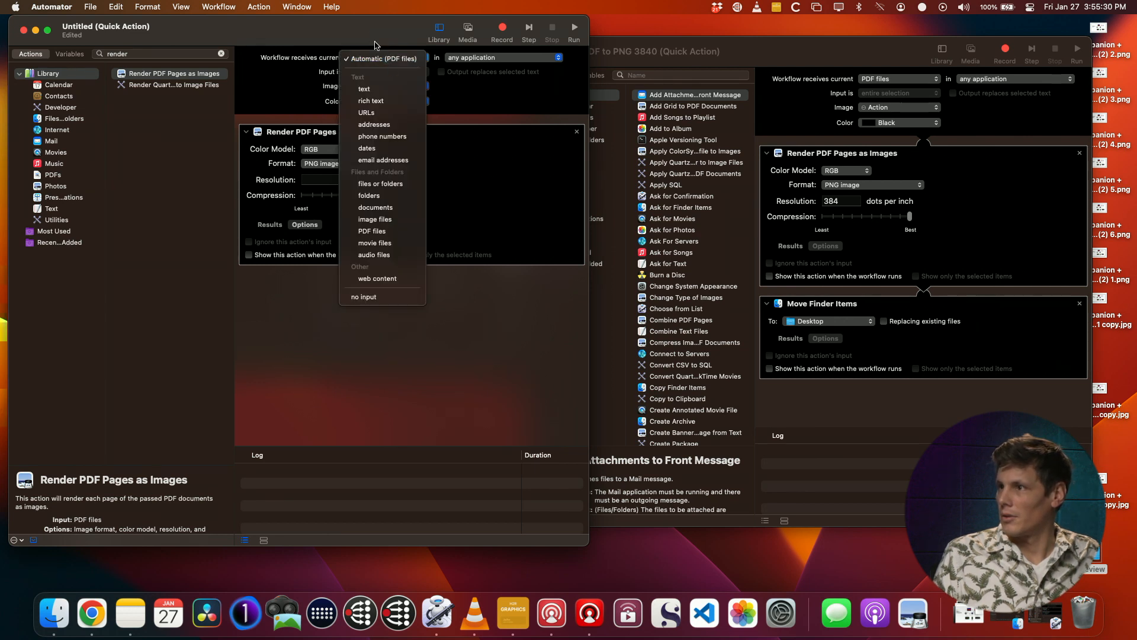
left_click(519, 319)
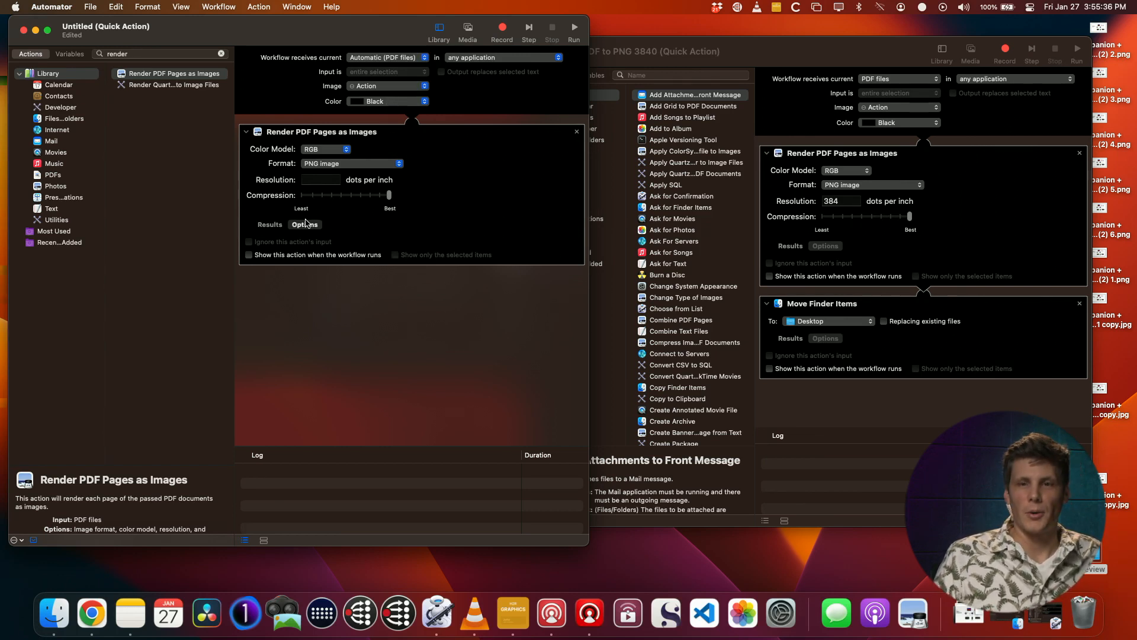
- Try PDF rendering resolutions of 2560 and 3840 dots per inch in the new workflow, discarding each change
left_click(312, 178)
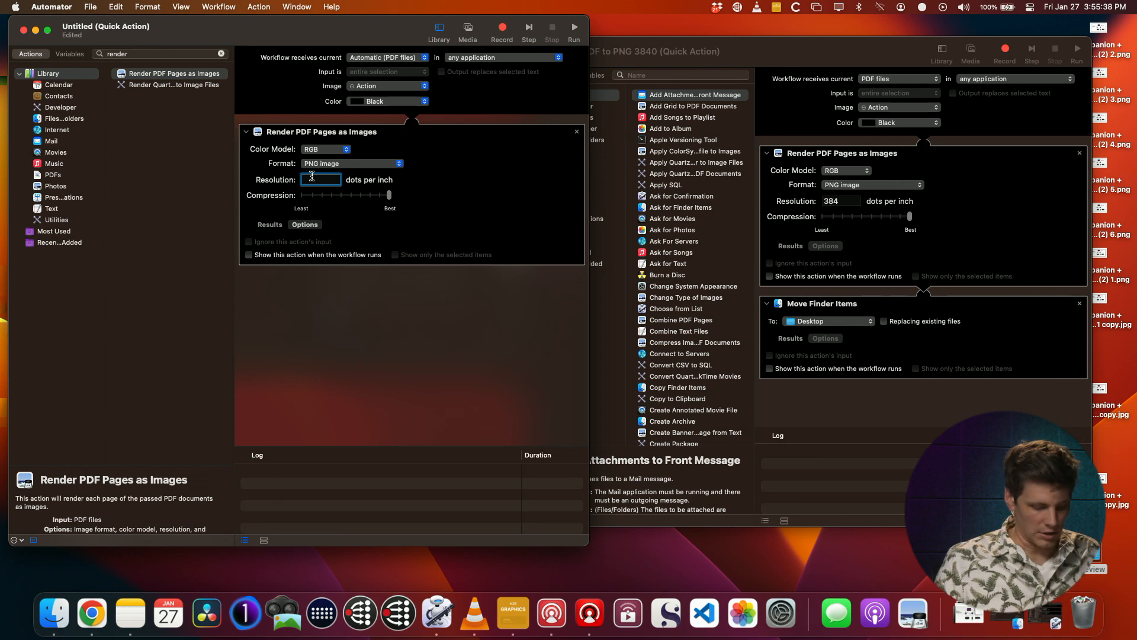
type("2560")
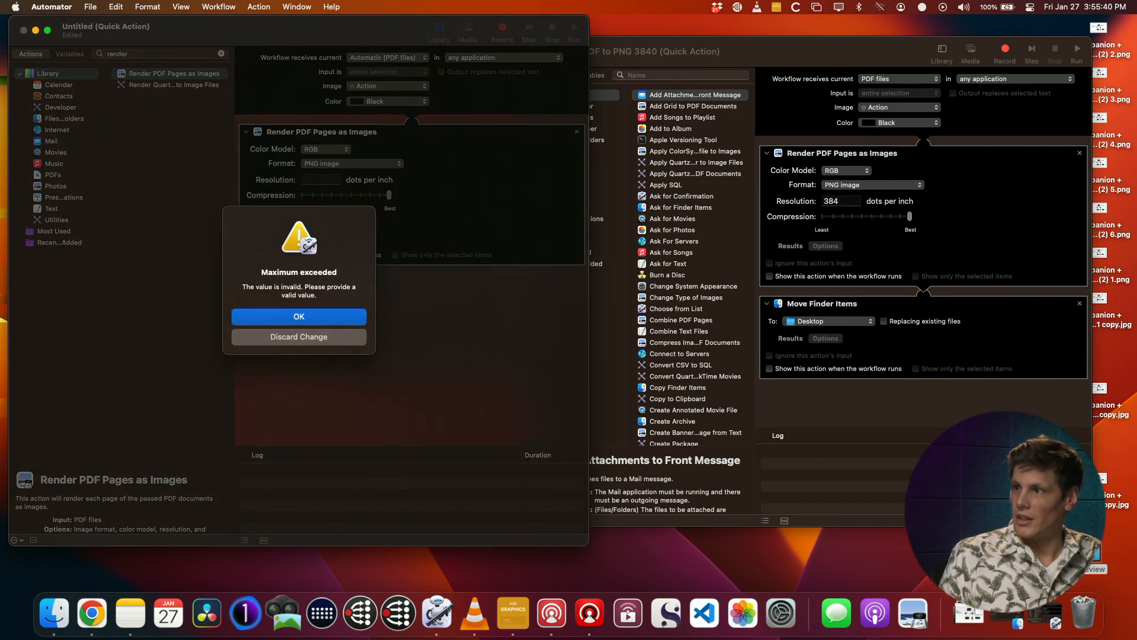
left_click(333, 341)
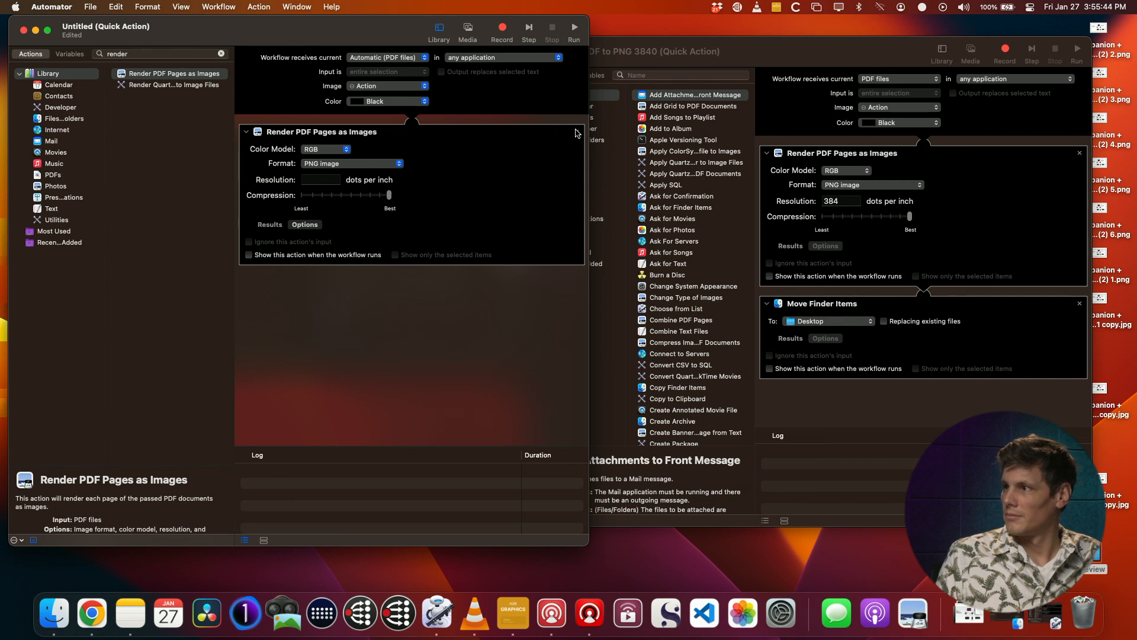
left_click(324, 179)
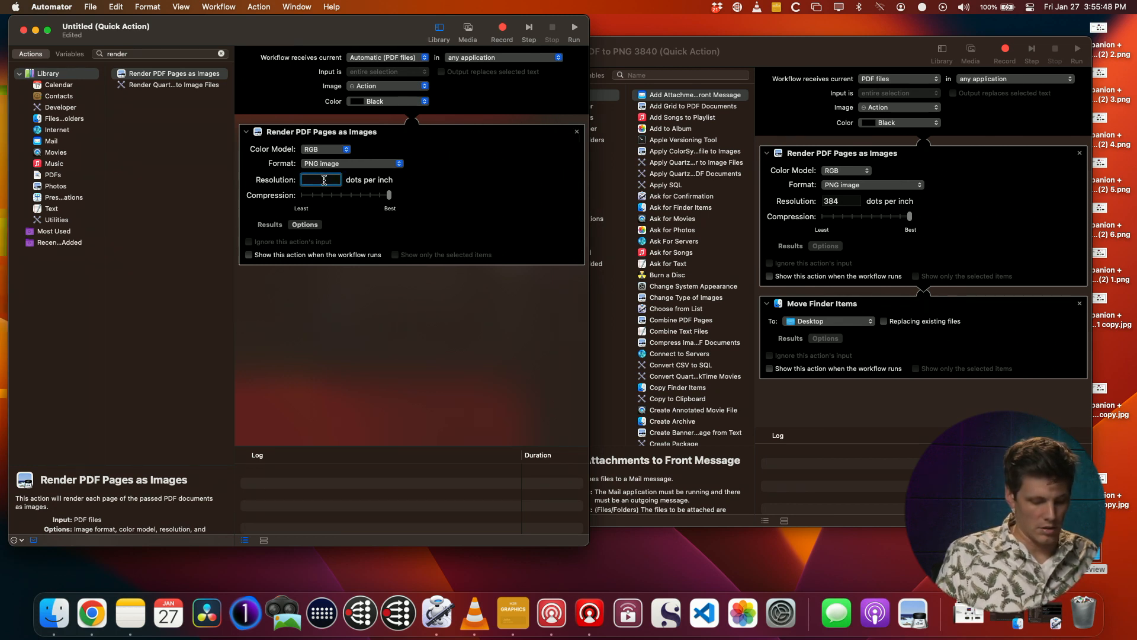
type("3840")
key("Return")
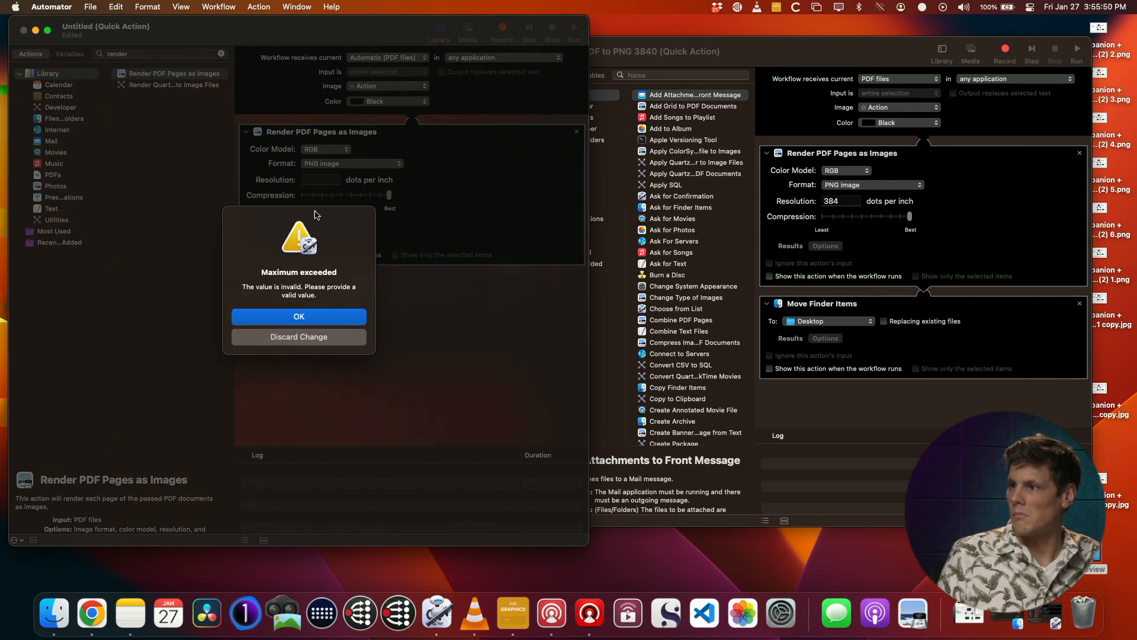
left_click(298, 337)
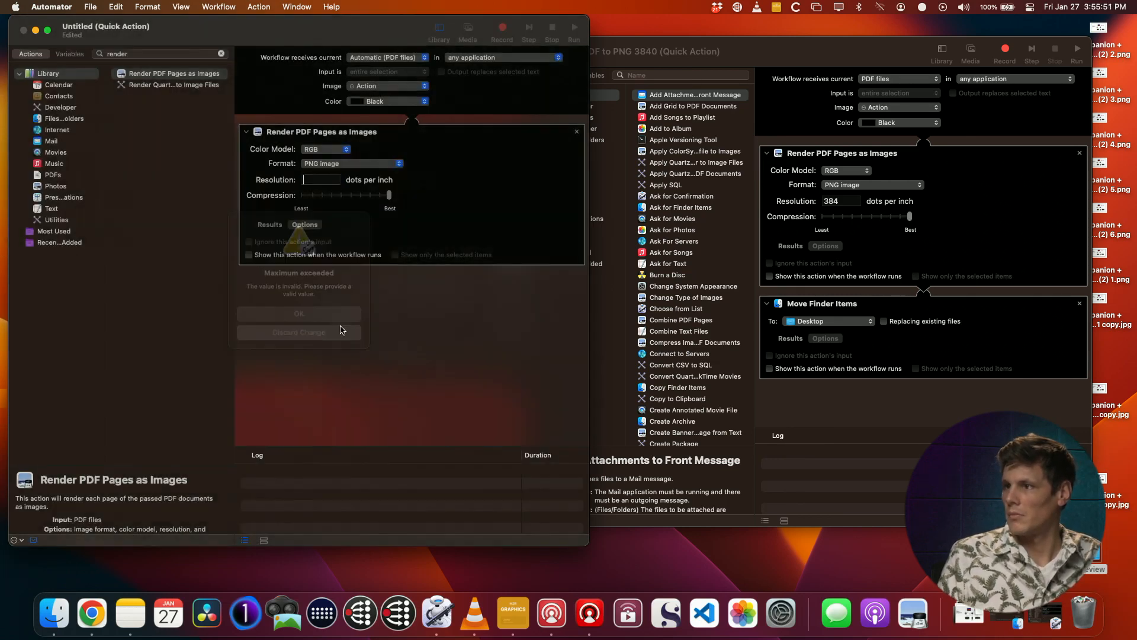
- Replace the Render PDF Pages as Images action with a fresh one, trying 3840 dots per inch before setting 200 and Best compression
left_click(576, 132)
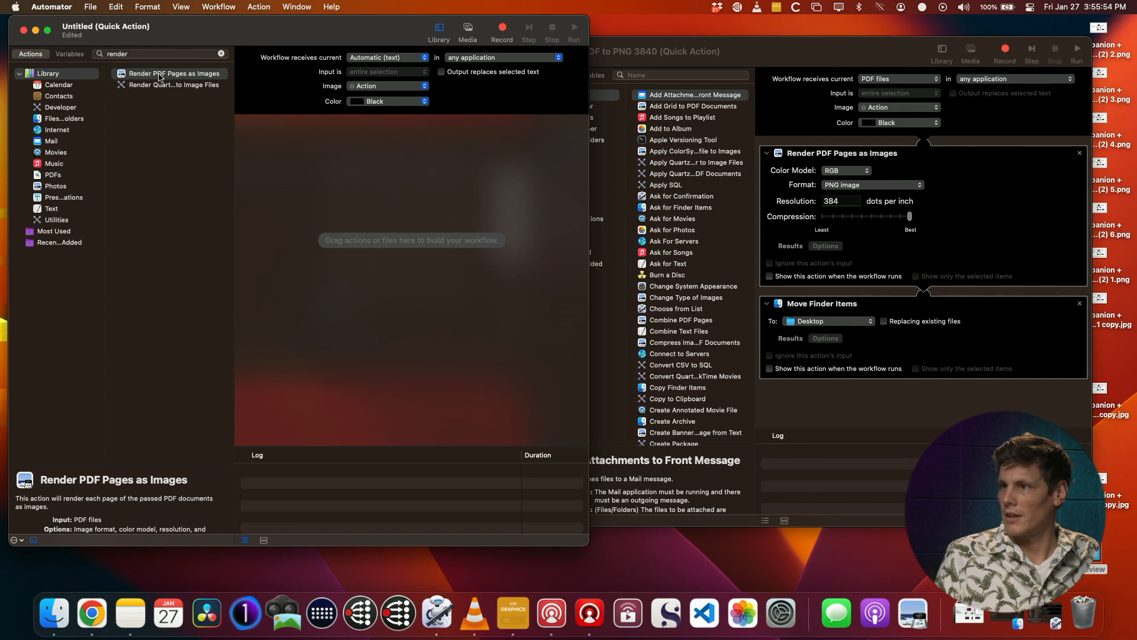
left_click_drag(172, 75, 376, 173)
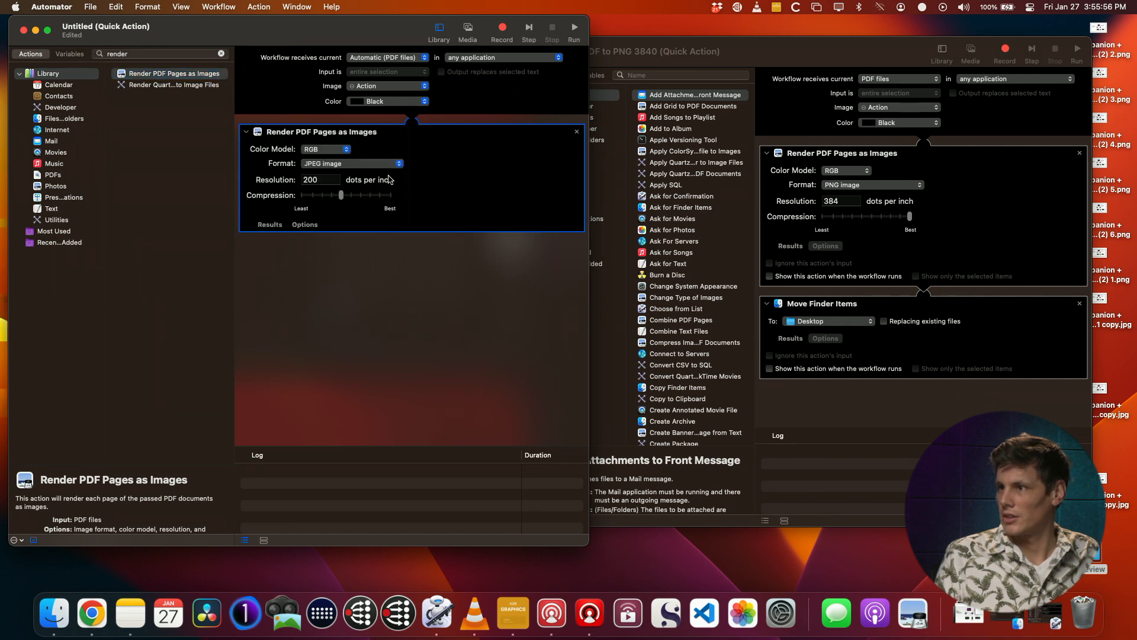
double_click(331, 181)
type("3840")
left_click(333, 314)
type("200")
key("Return")
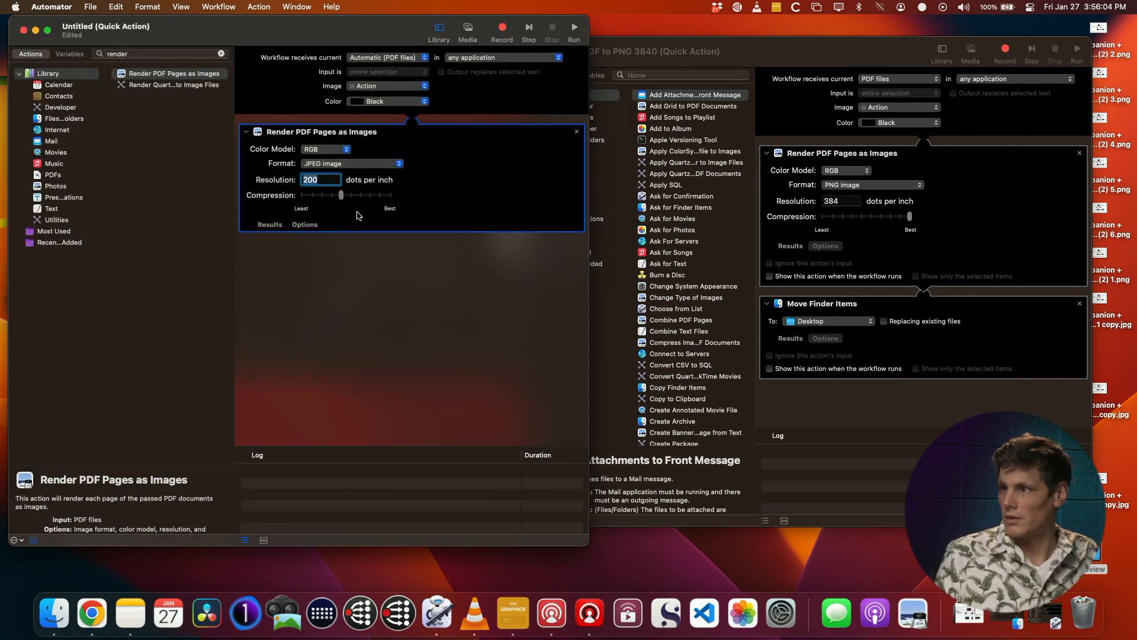
left_click_drag(362, 195, 456, 206)
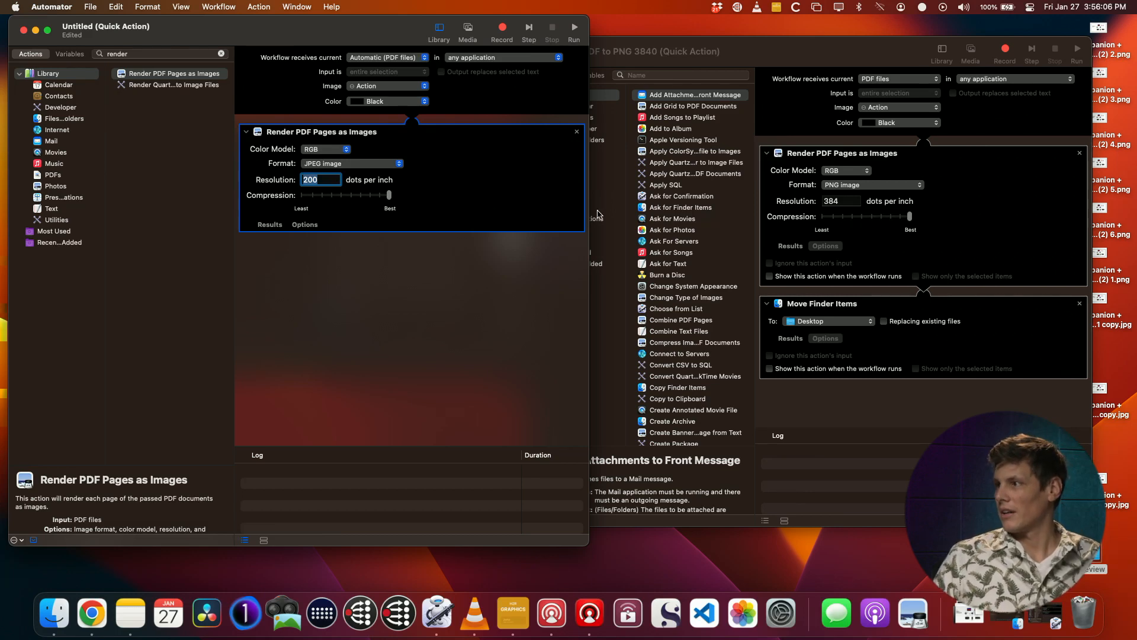
- Add a second Move Finder Items action to the PDF to PNG 3840 workflow, view its destination choices, and remove it
left_click_drag(844, 51, 335, 45)
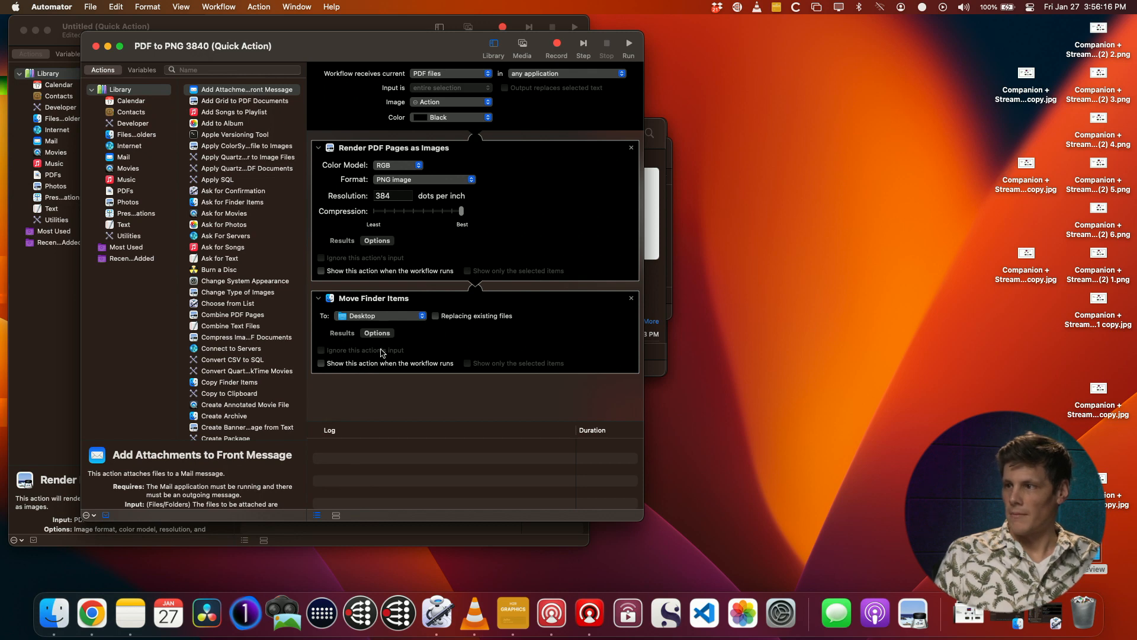
left_click(212, 70)
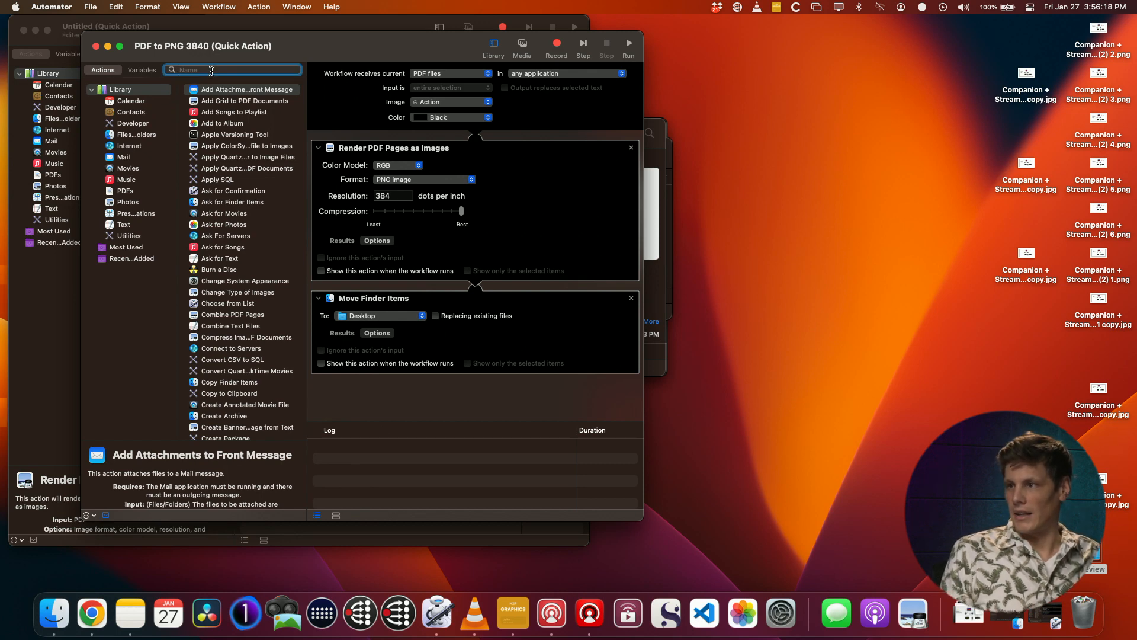
type("move")
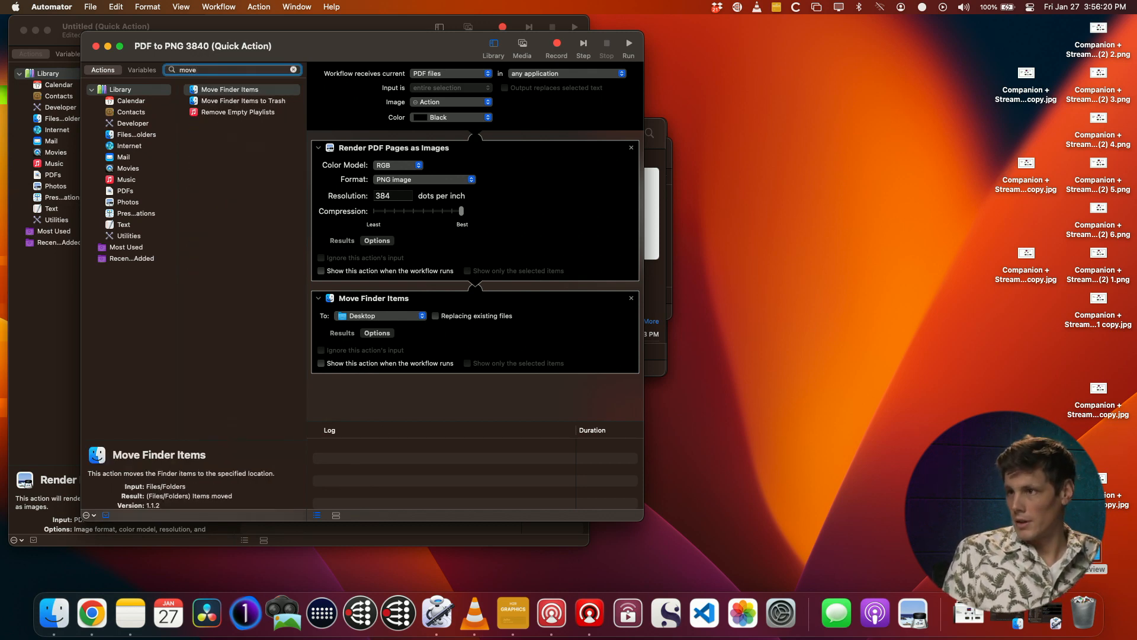
left_click_drag(255, 92, 451, 391)
left_click(403, 391)
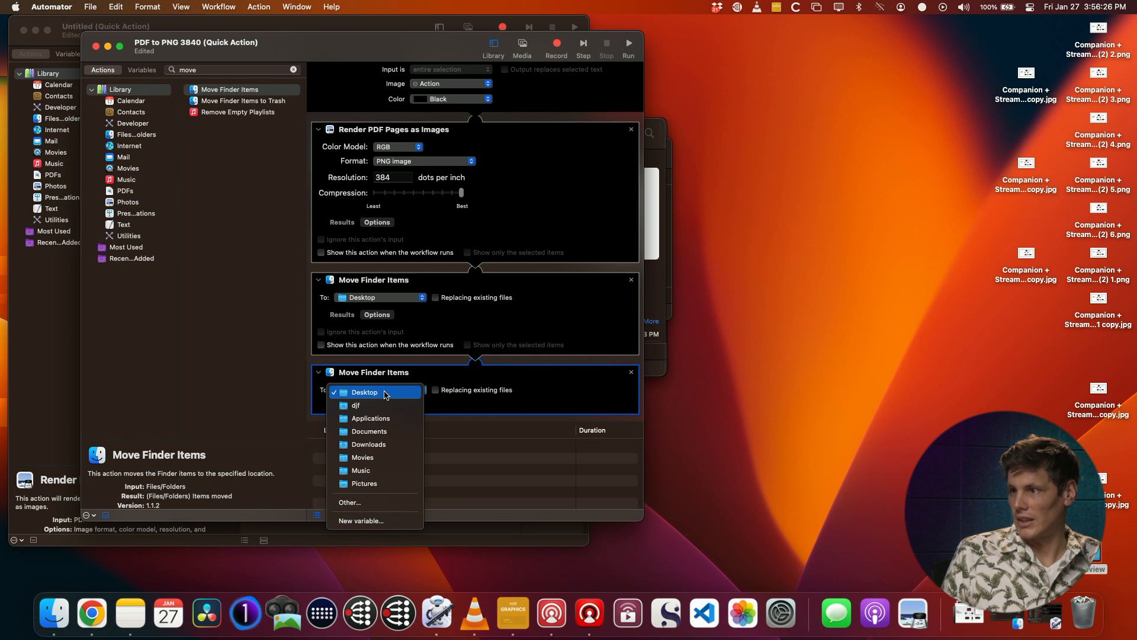
left_click(632, 372)
left_click(632, 373)
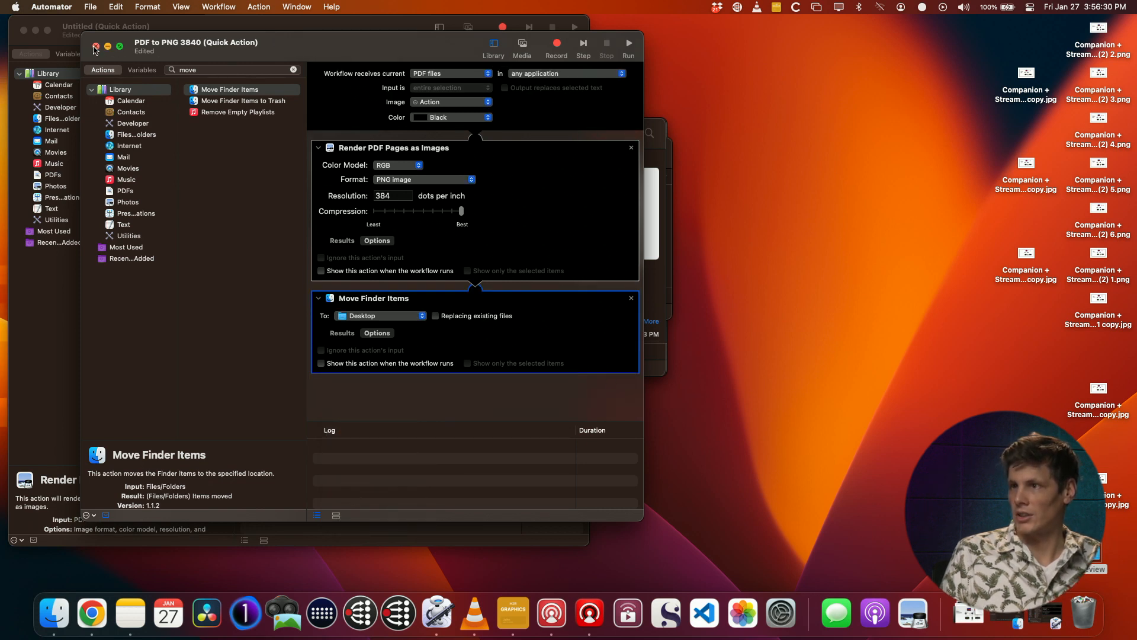
- Close the PDF to PNG 3840 workflow and the untitled quick action without saving the untitled one
left_click(95, 48)
key("super+w")
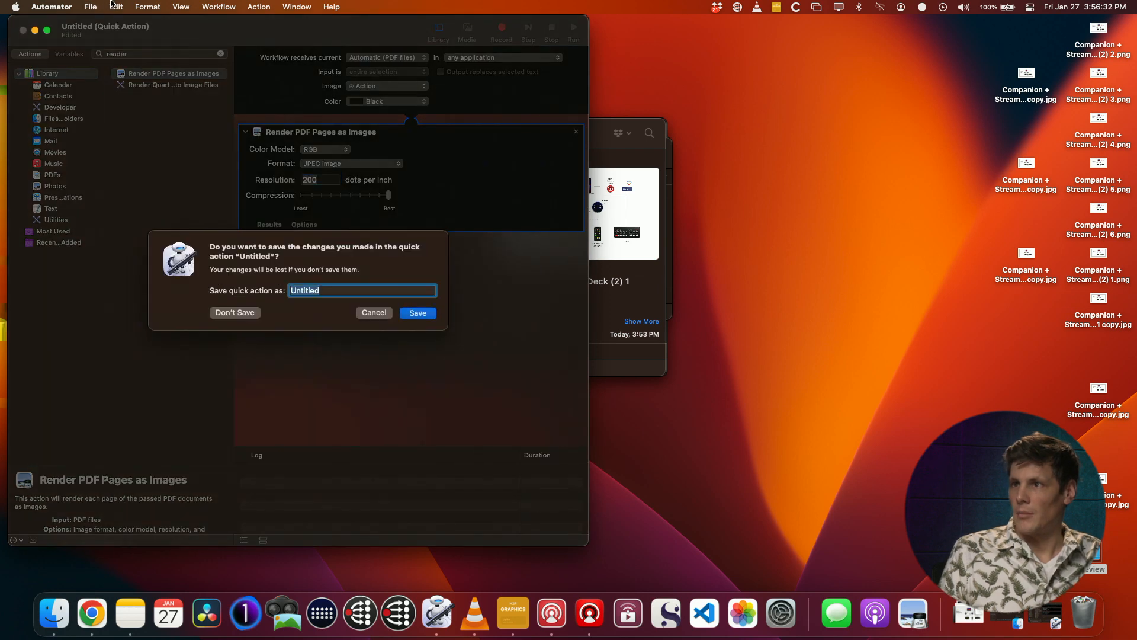
left_click(249, 312)
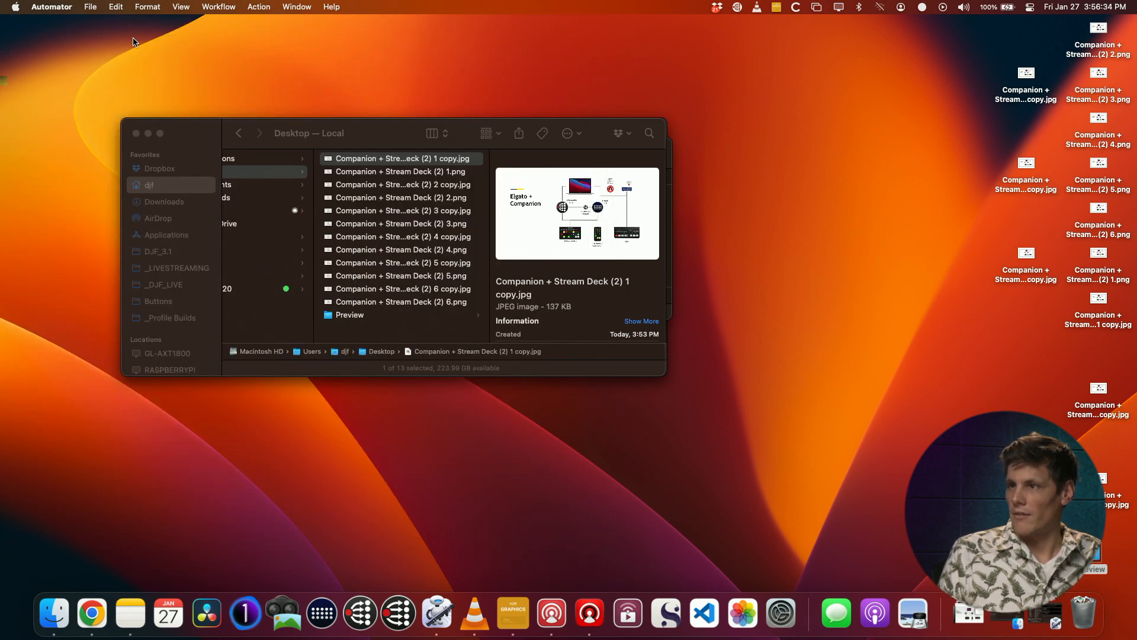
- Open the recent PDF to PNG 7680 quick action and move its window aside to view its settings
left_click(52, 6)
mouse_move(90, 6)
mouse_move(104, 51)
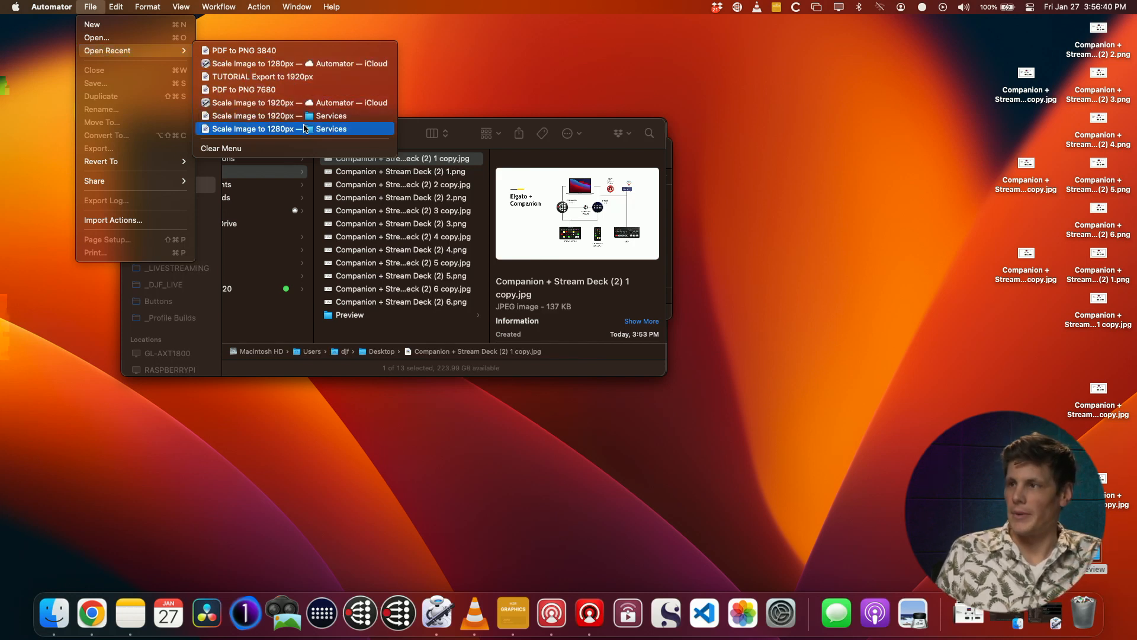
left_click(317, 90)
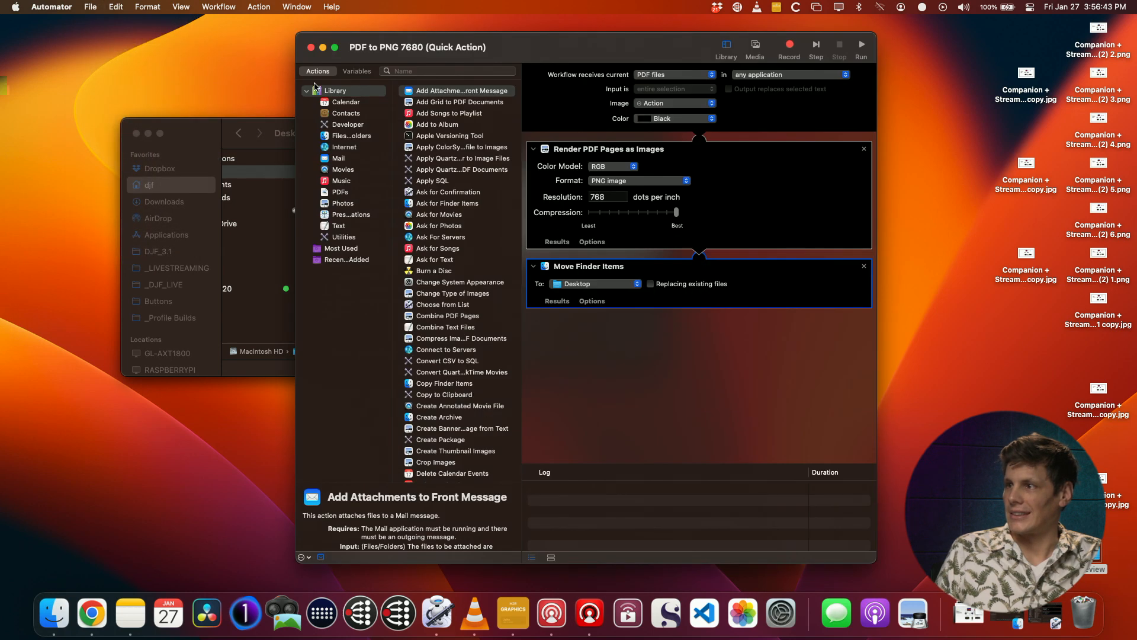
left_click_drag(549, 44, 281, 43)
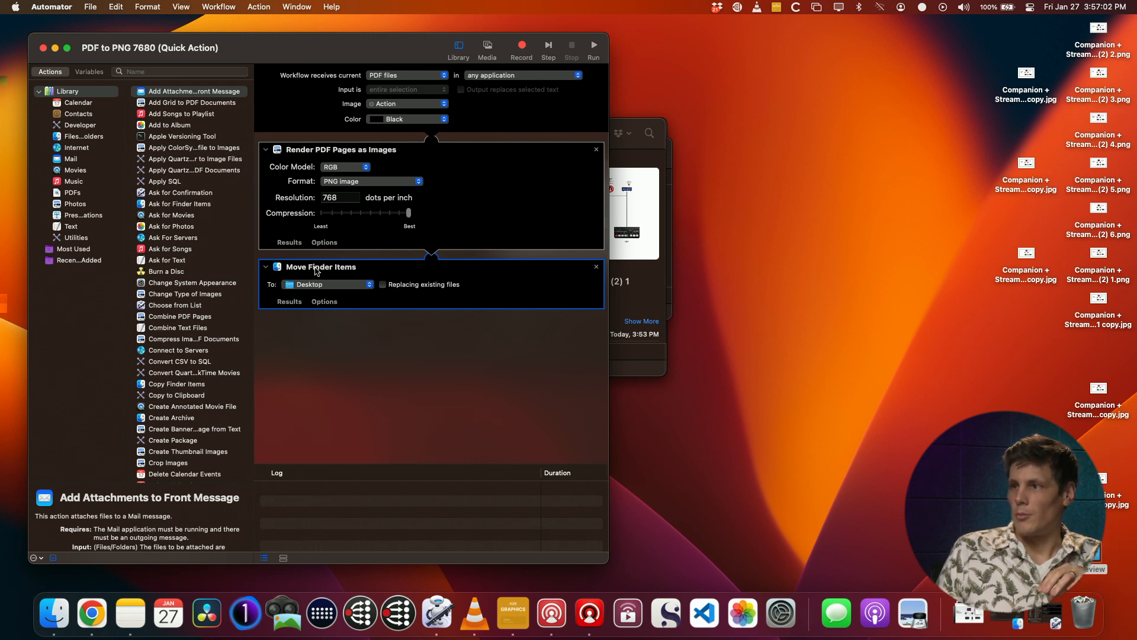
- Search the action library for "render" and "move" to locate the two actions used in this workflow
left_click(180, 71)
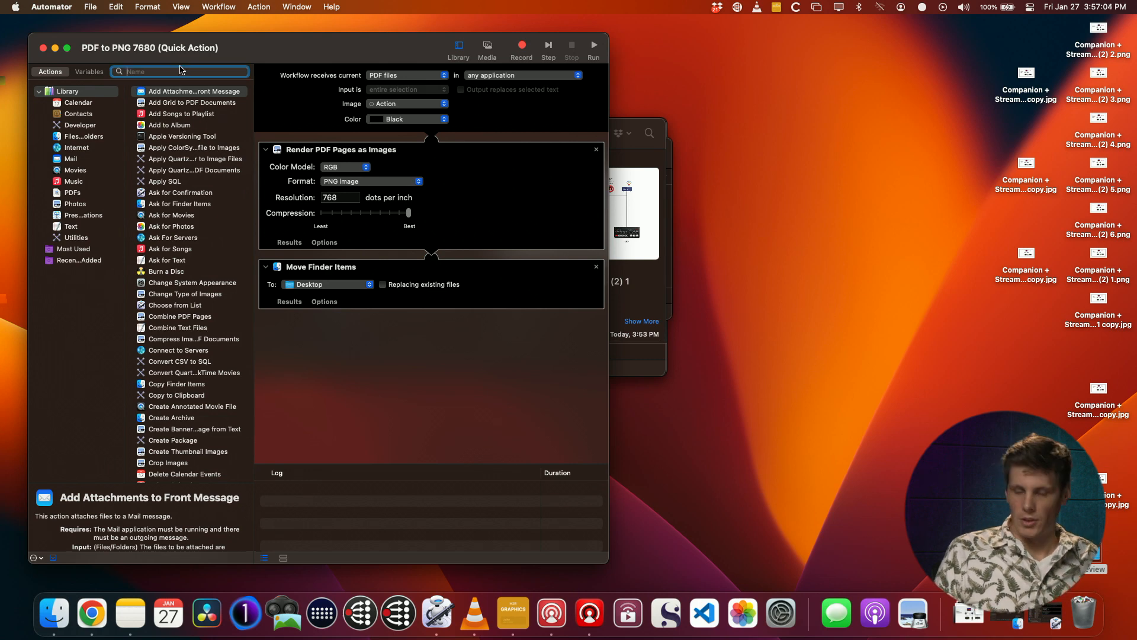
type("render")
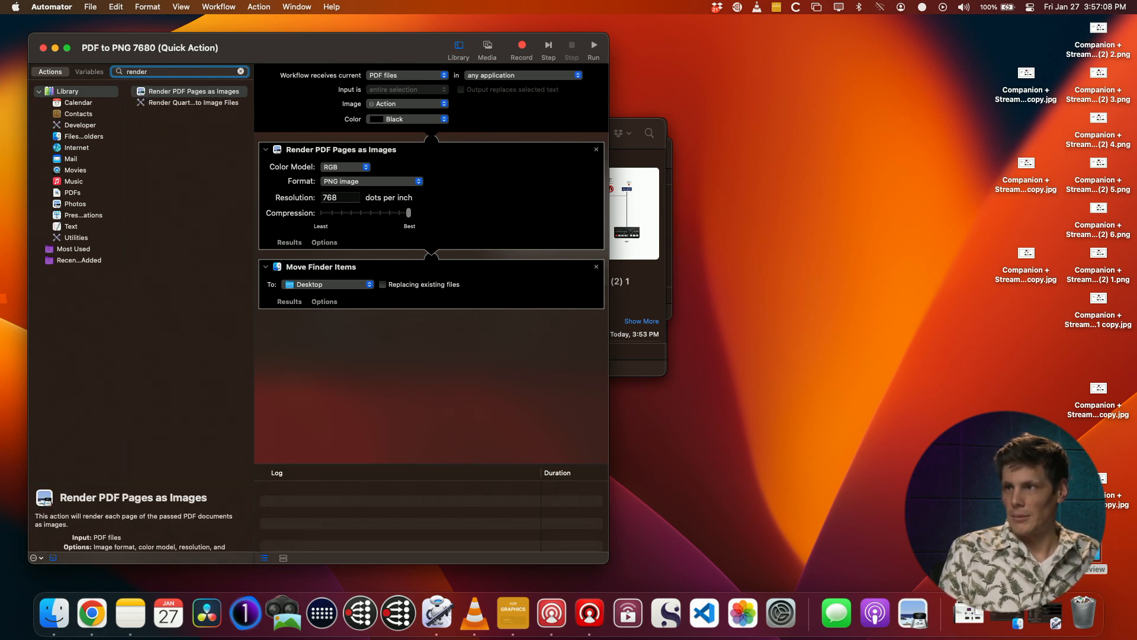
key("alt+BackSpace")
type("move")
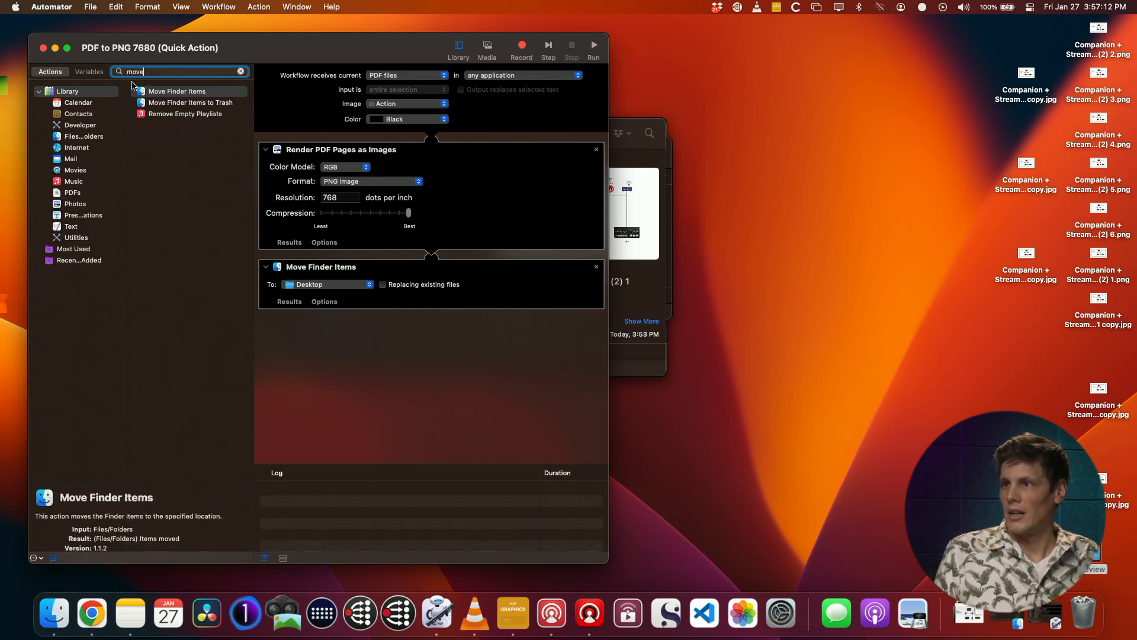
left_click(353, 389)
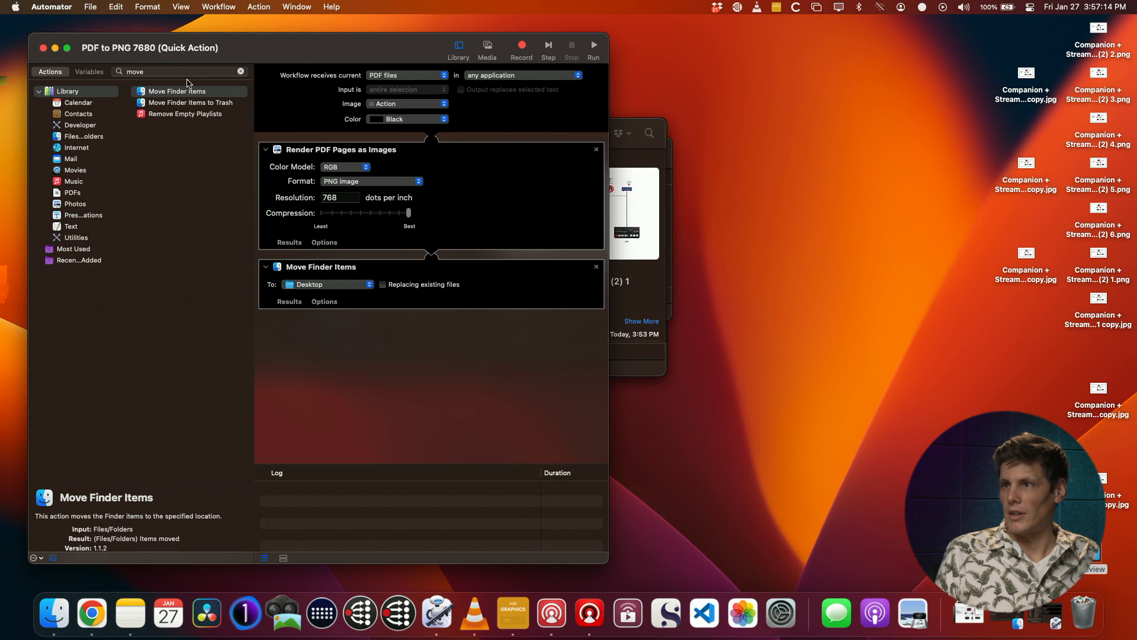
- Show the Services folder that holds the PDF to PNG 7680 workflow in Finder, and close that folder window
left_click(94, 48, "super")
left_click(94, 62)
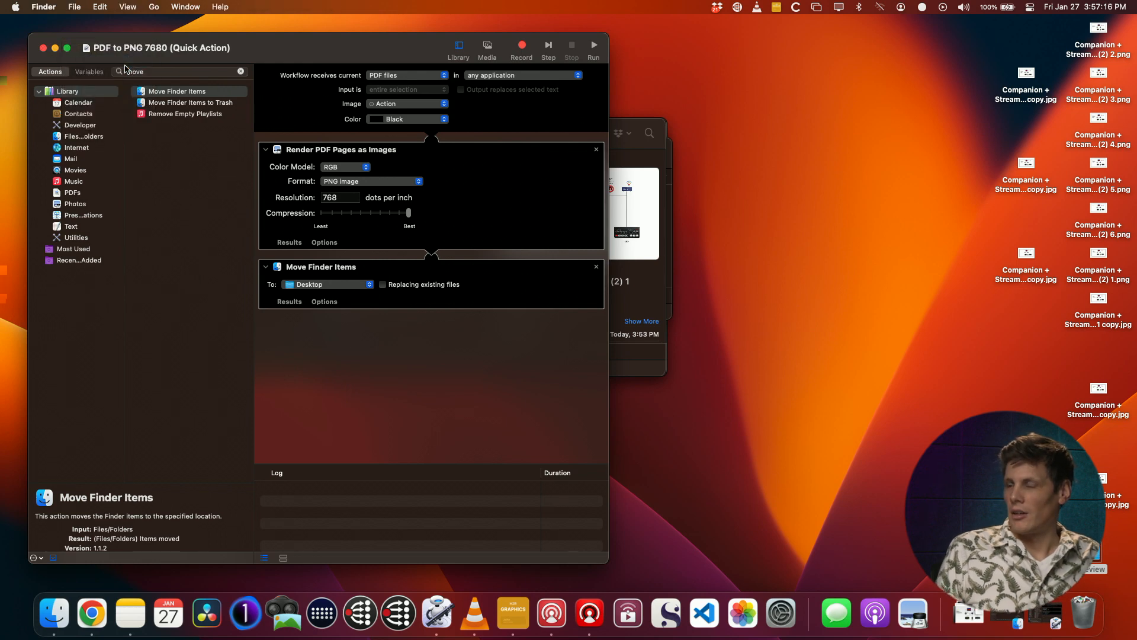
scroll(177, 320, "left", 5)
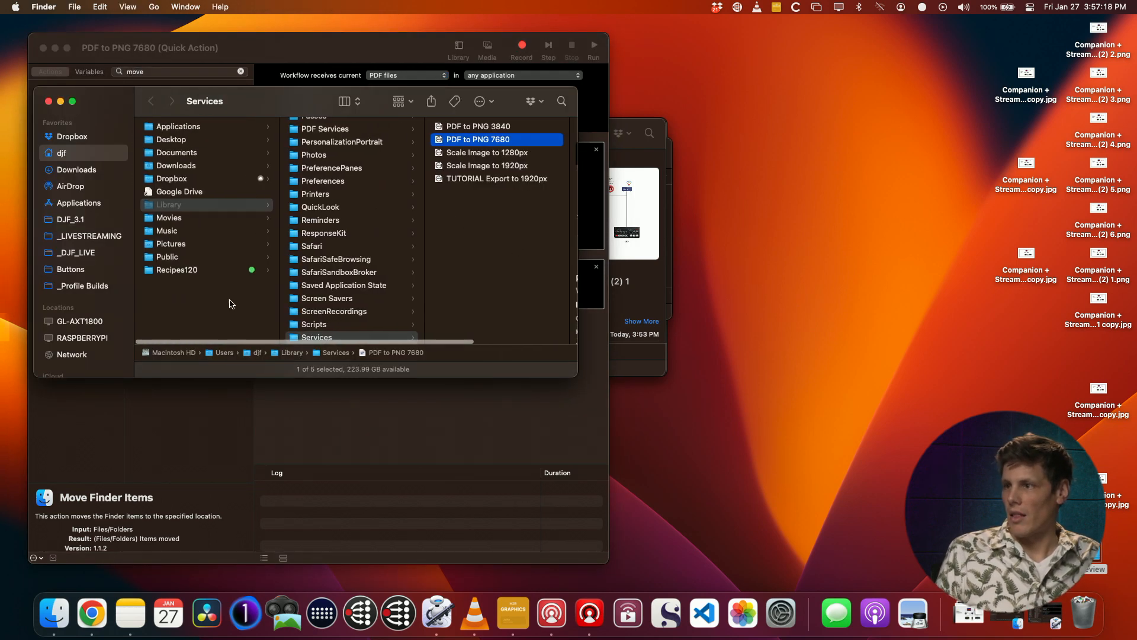
key("super+w")
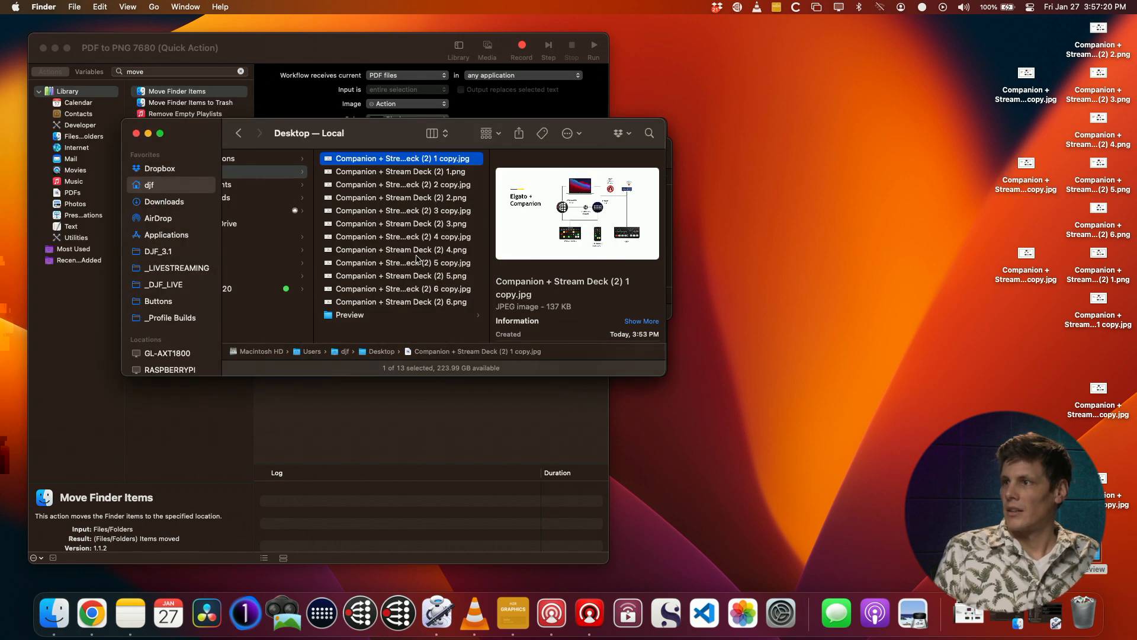
- View the quick actions available for Companion + Stream Deck (2) 6.png and open their customization settings
left_click(467, 302)
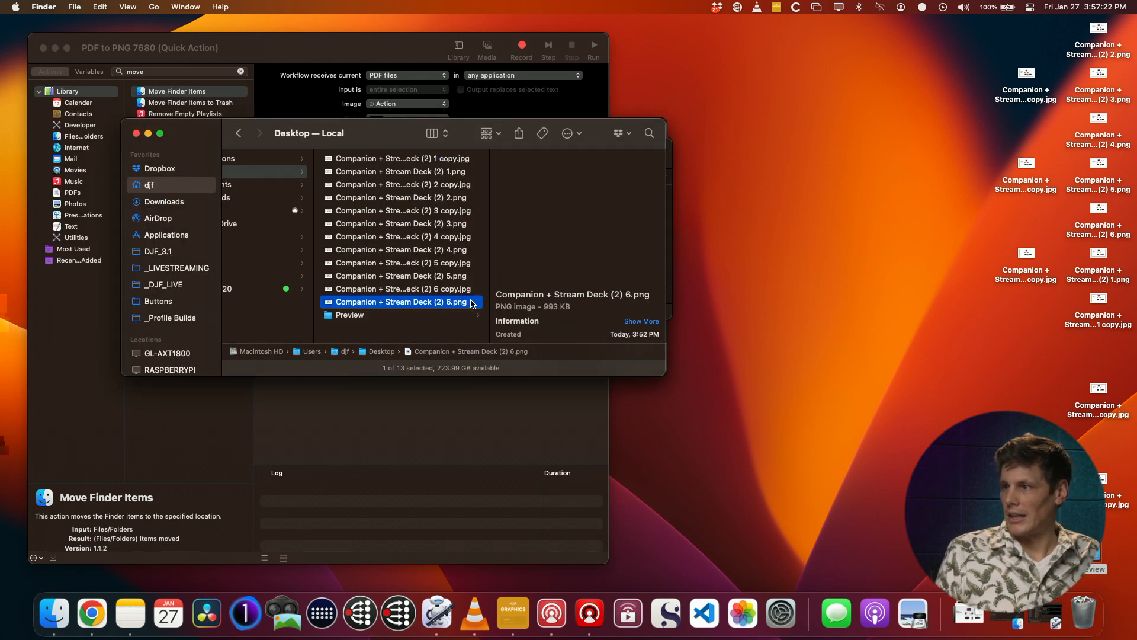
right_click(472, 303)
mouse_move(520, 523)
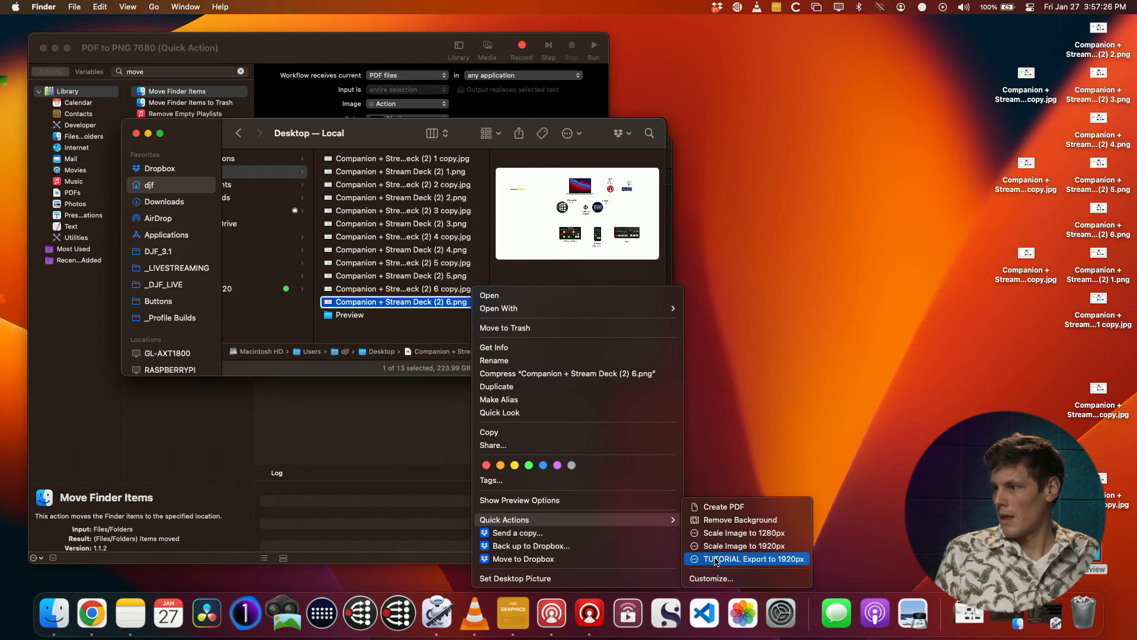
left_click(743, 579)
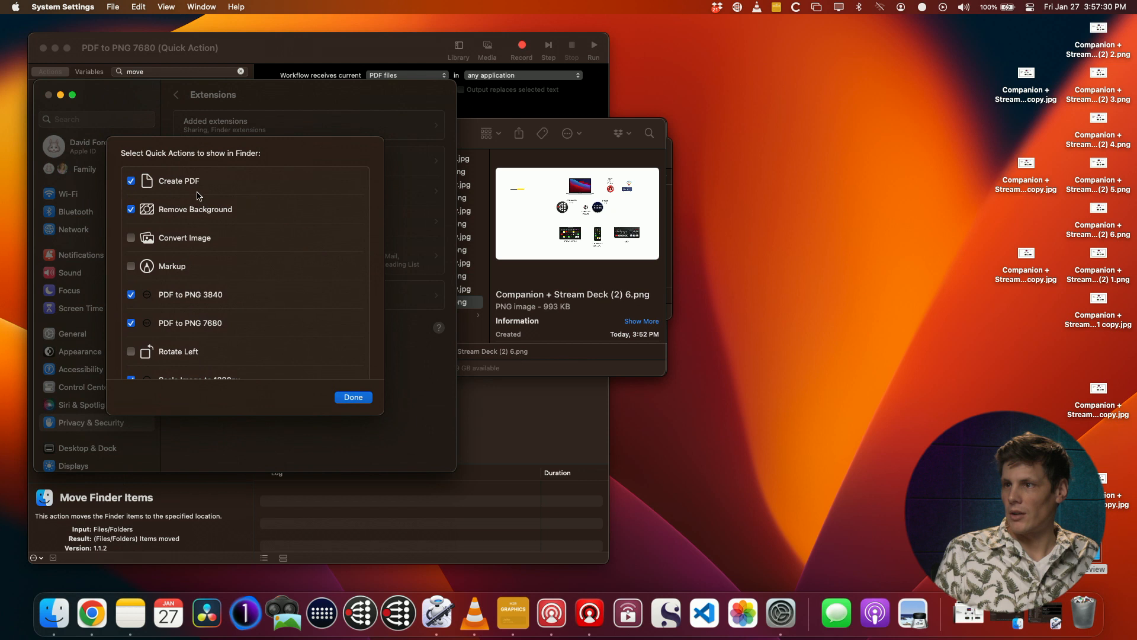
- Examine which quick actions are enabled for Finder, and quit System Settings
scroll(180, 296, "down", 5)
scroll(142, 248, "up", 2)
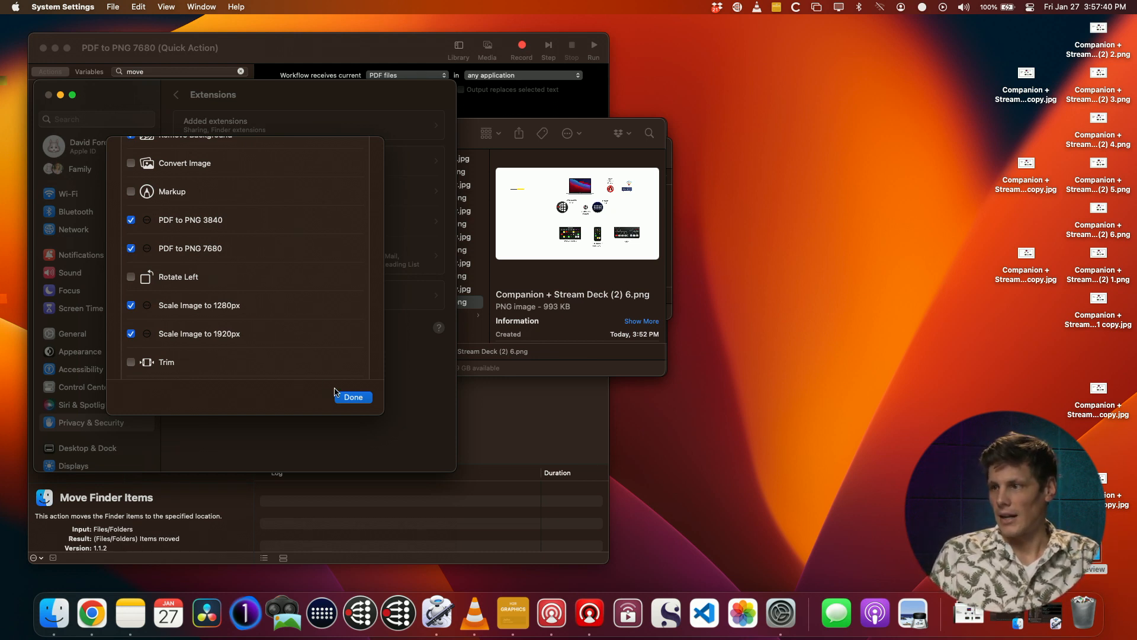
left_click(352, 397)
key("super+q")
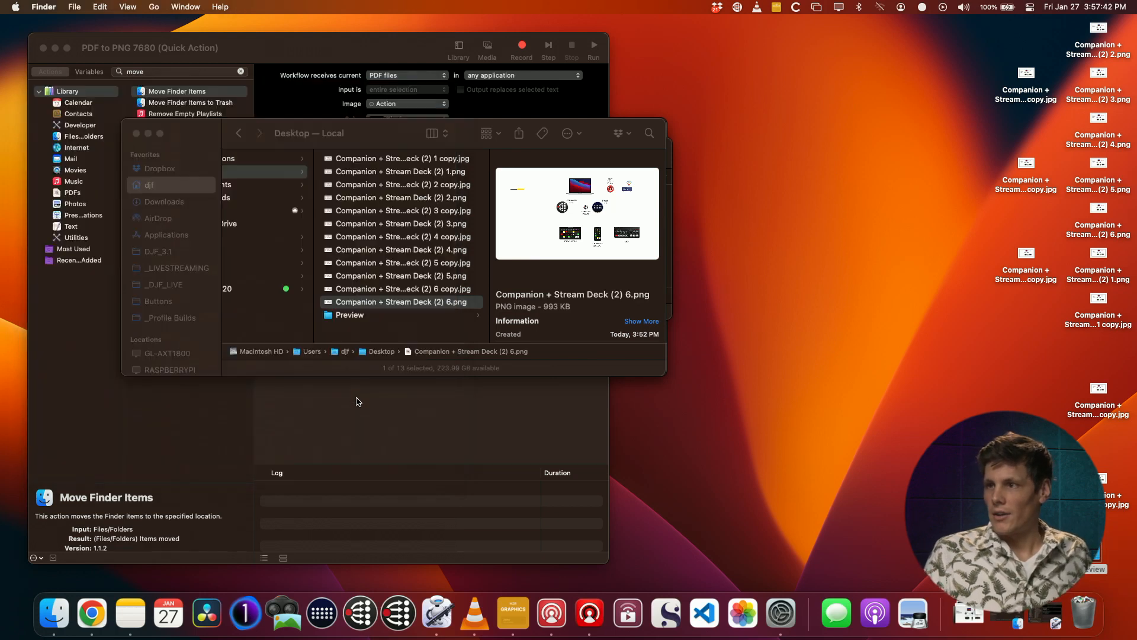